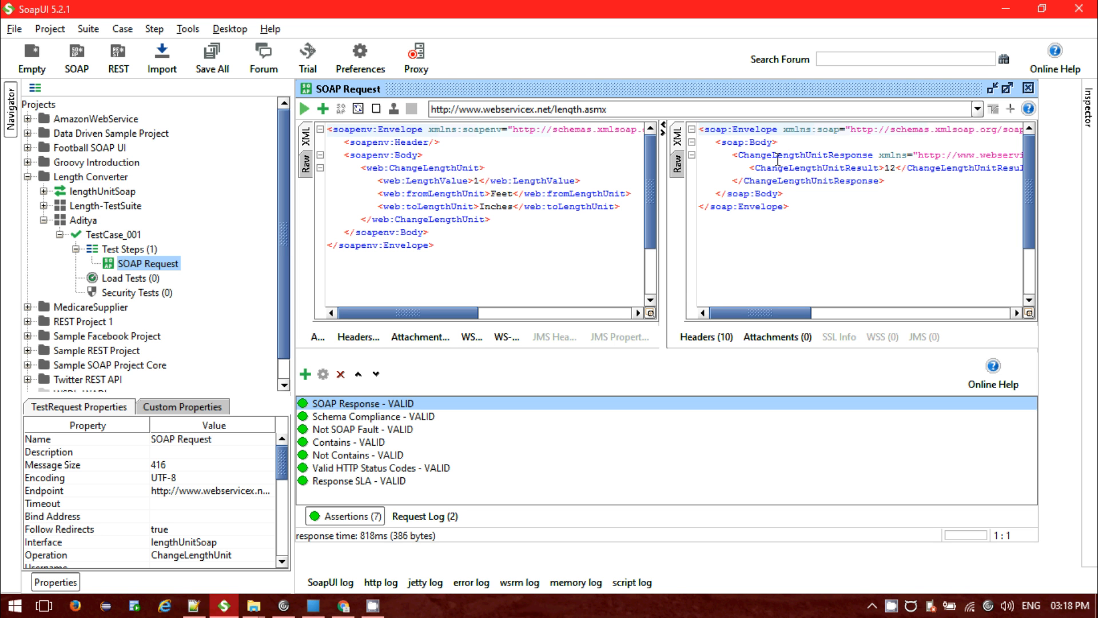
- Examine the conversion result and full XML of the SOAP response, and collapse and reopen the request's assertion list
drag(896, 168, 886, 171)
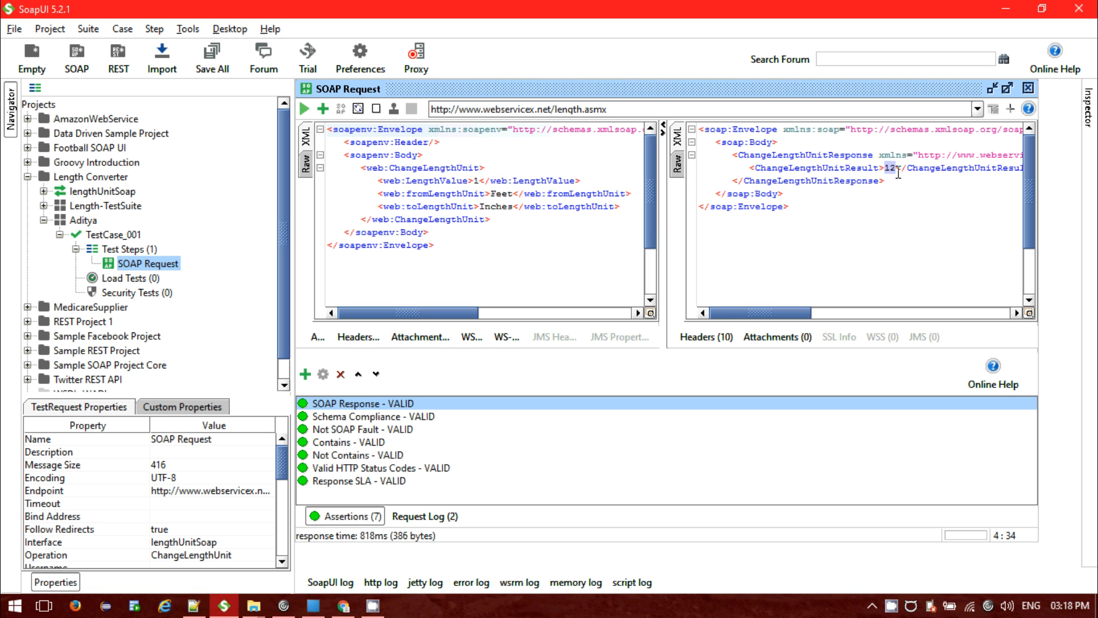
drag(819, 210, 698, 130)
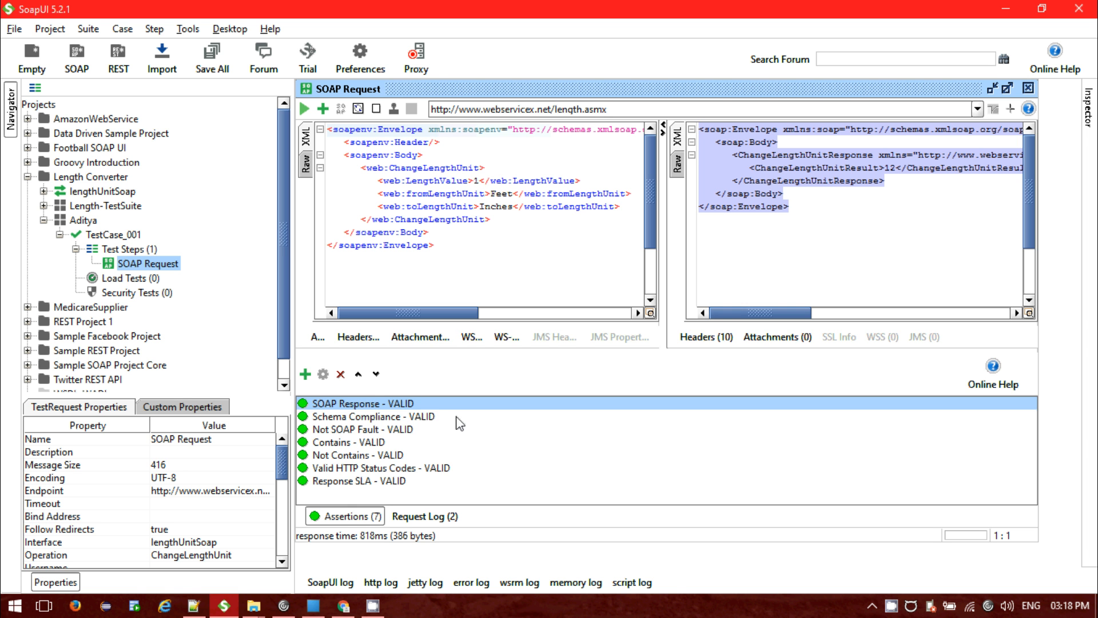
click(348, 522)
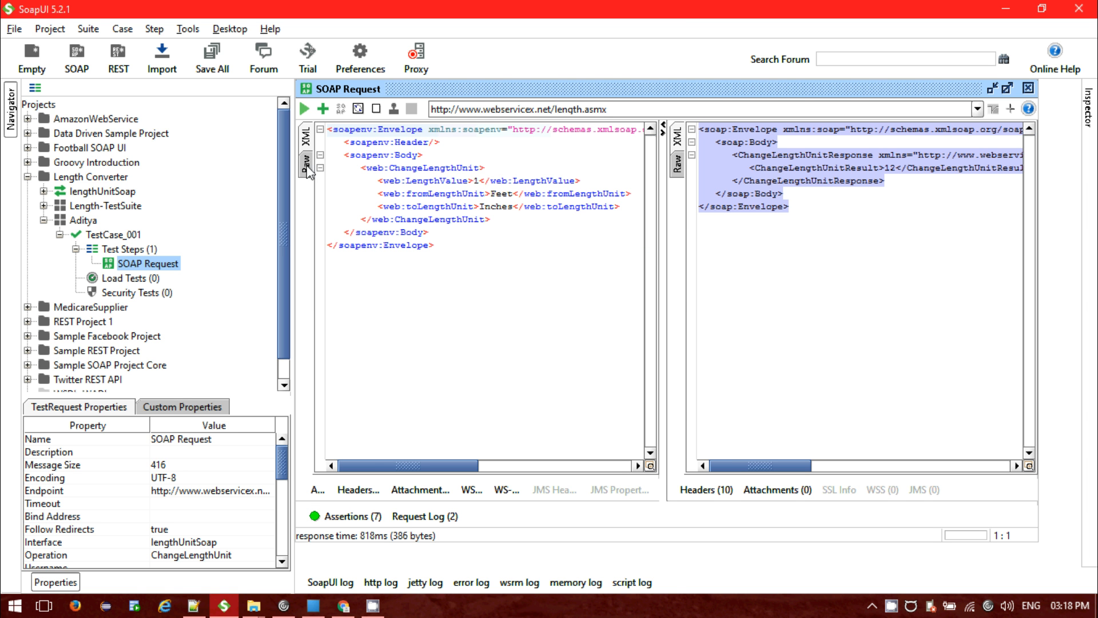
click(355, 518)
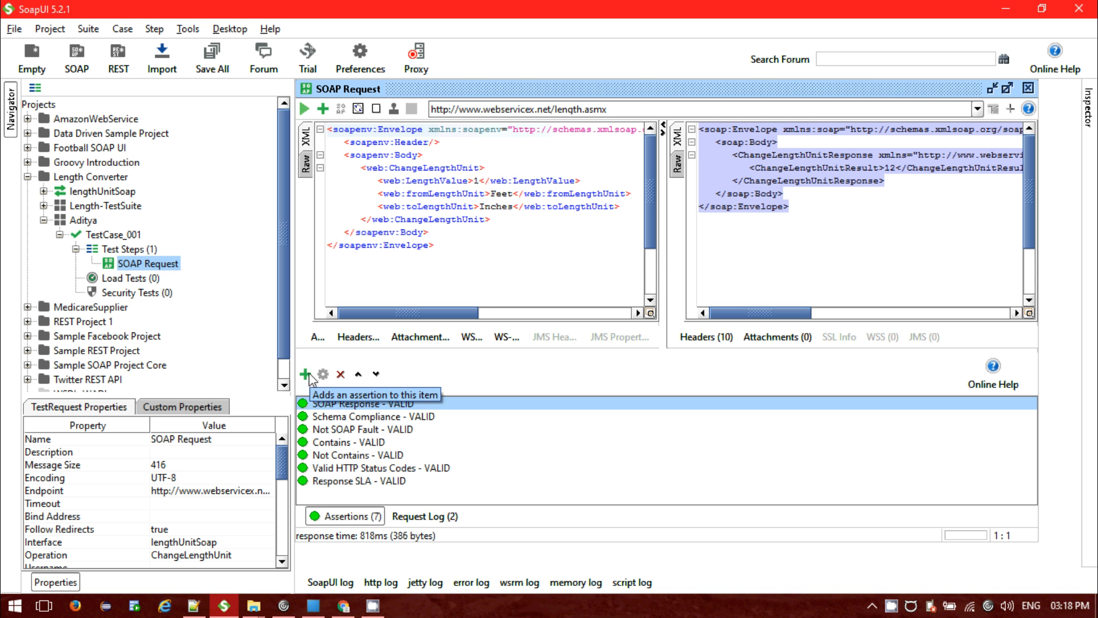
- Start adding an assertion to the SOAP Request and review the Property Content assertions with their descriptions shown
click(305, 374)
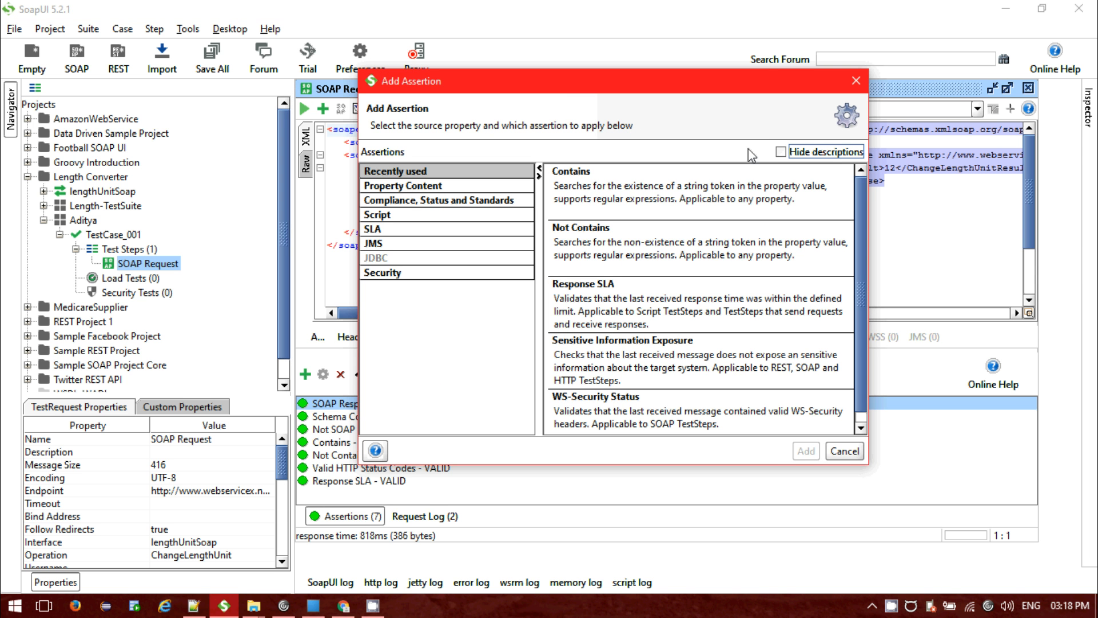
click(781, 151)
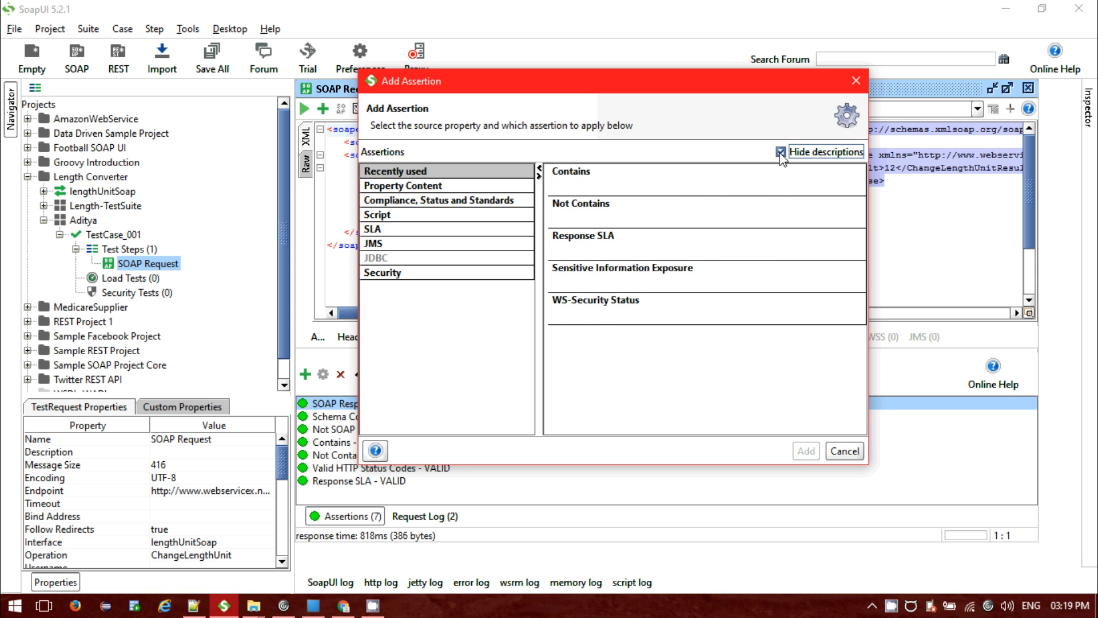
click(780, 152)
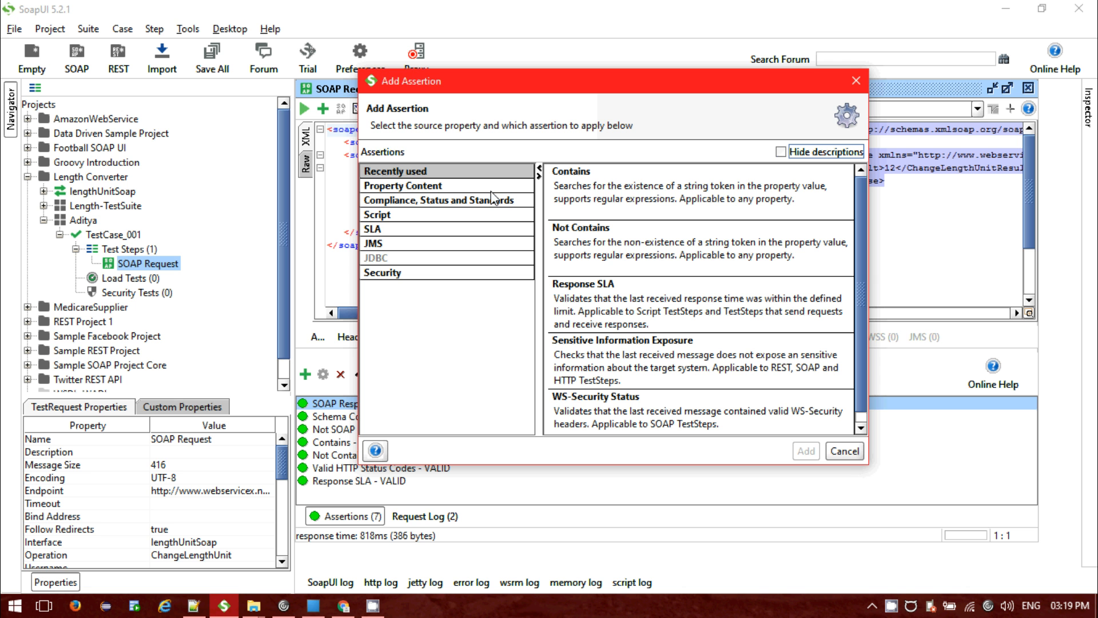
click(441, 187)
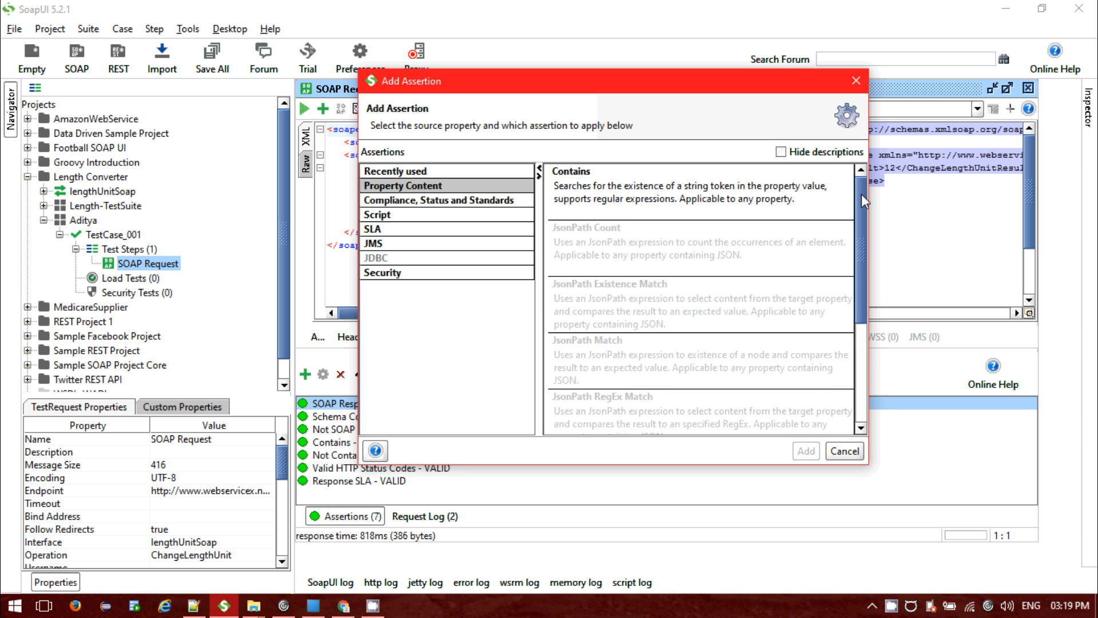
drag(861, 193, 828, 202)
- Read through all assertion descriptions in the Compliance, Status and Standards category
click(478, 200)
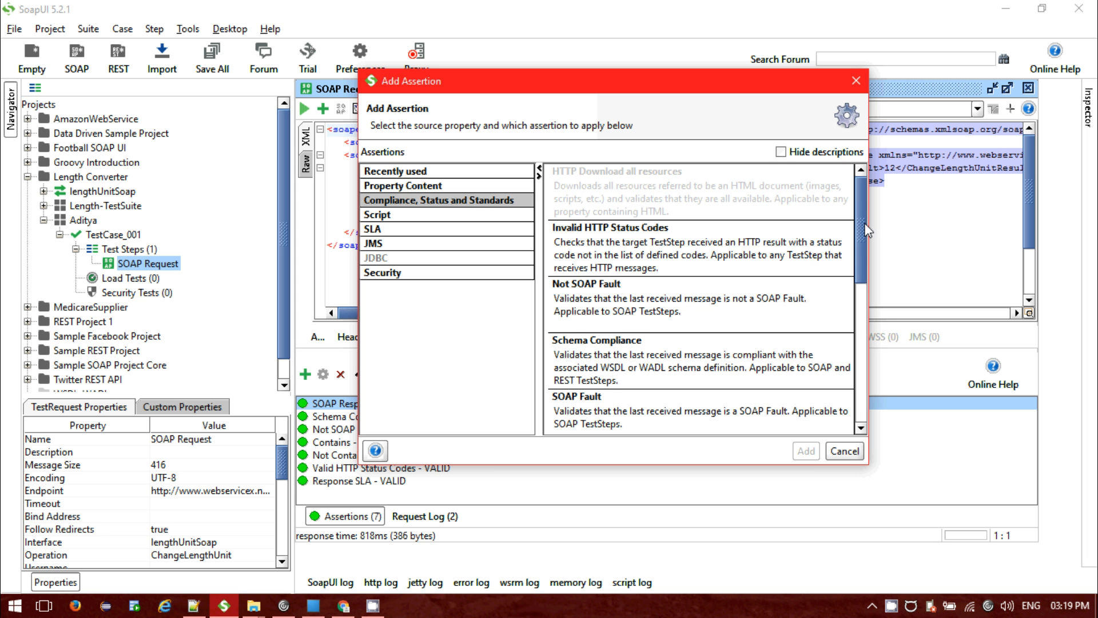
scroll(865, 228, down, 5)
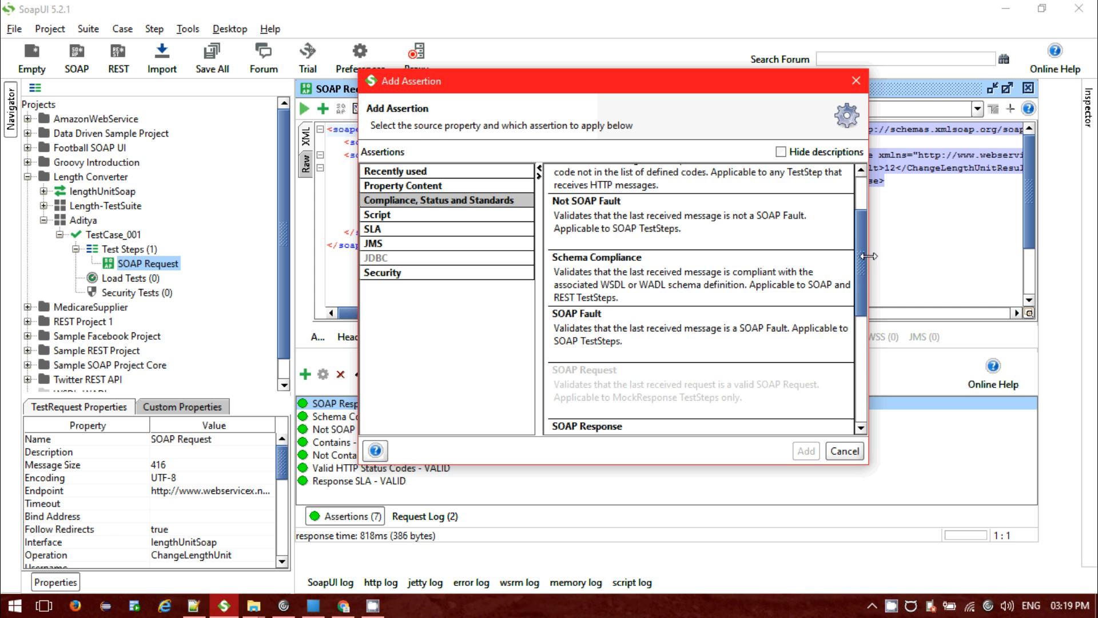
scroll(868, 255, down, 10)
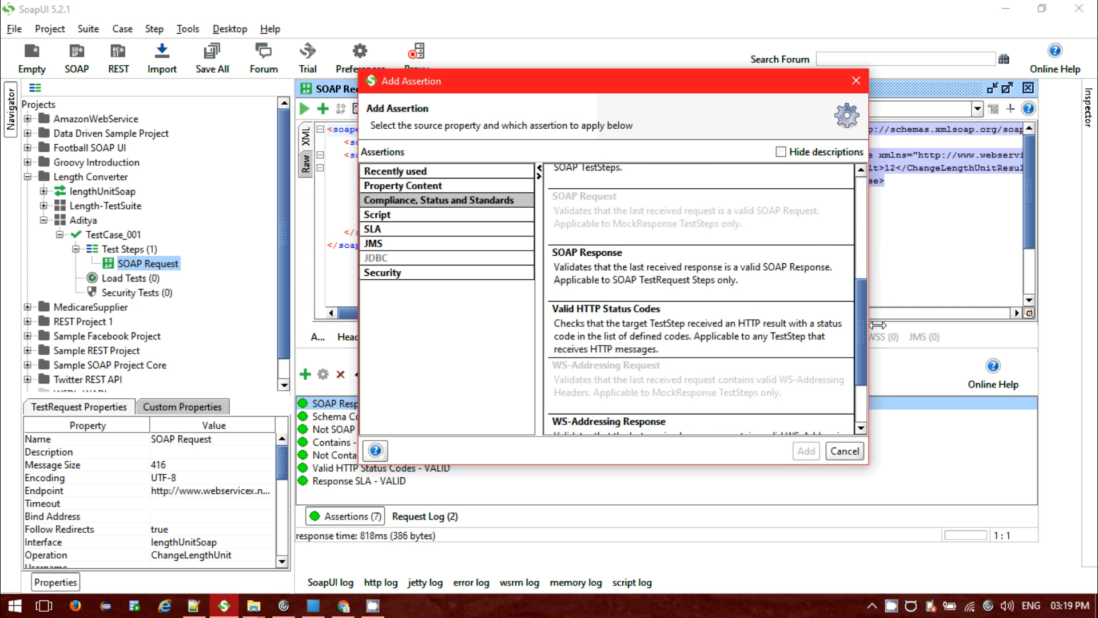
scroll(877, 324, down, 3)
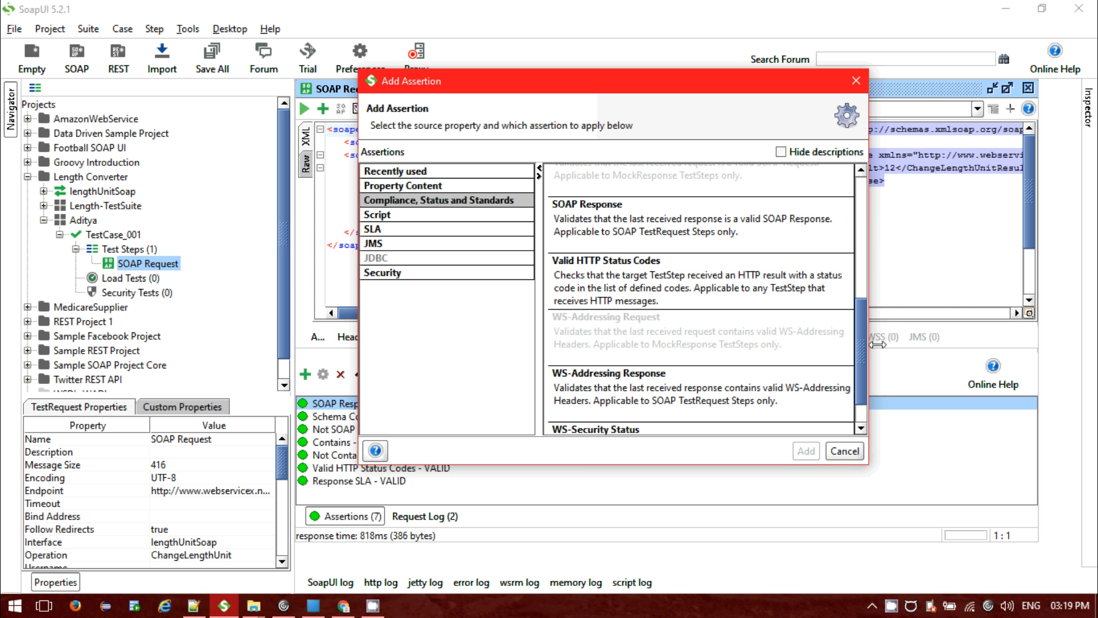
scroll(878, 344, down, 3)
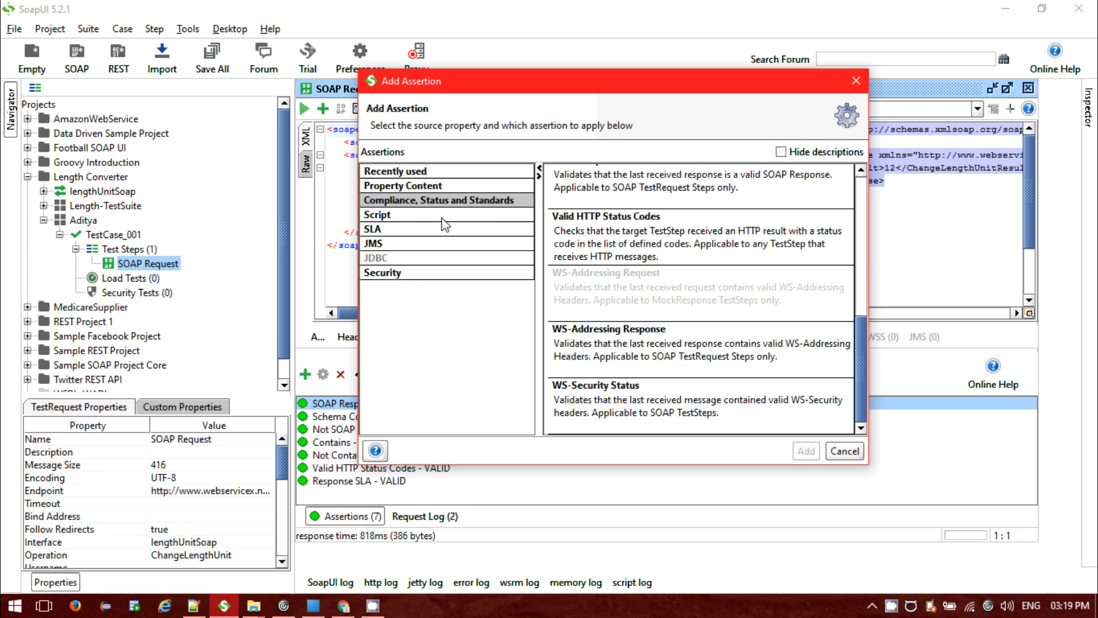
- Review the assertions offered in the Script, SLA, JMS and Security categories
click(391, 218)
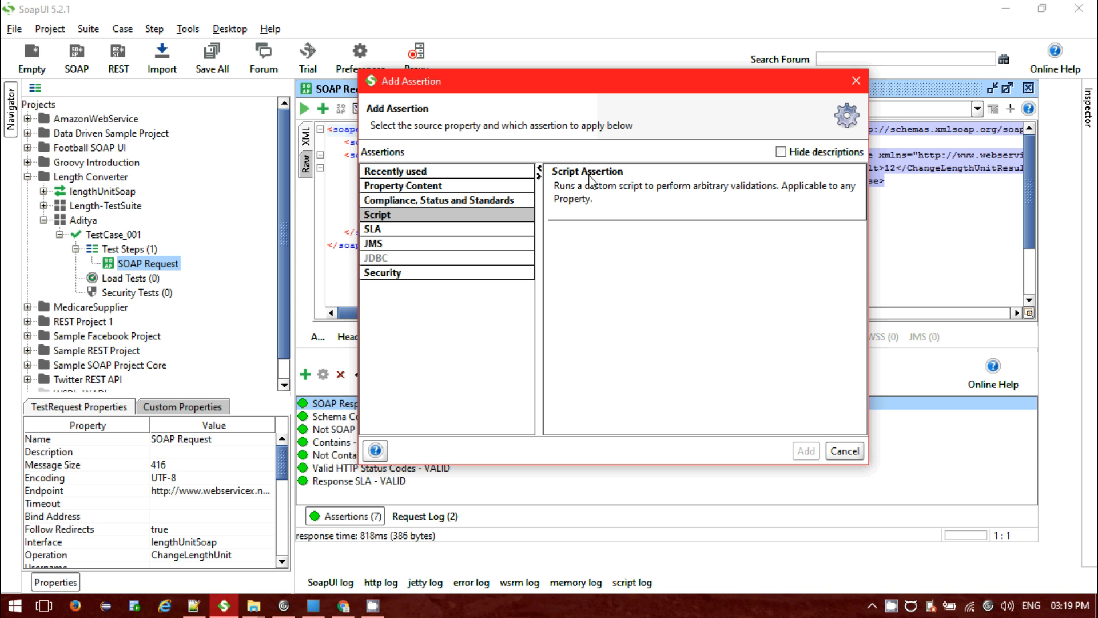
click(410, 231)
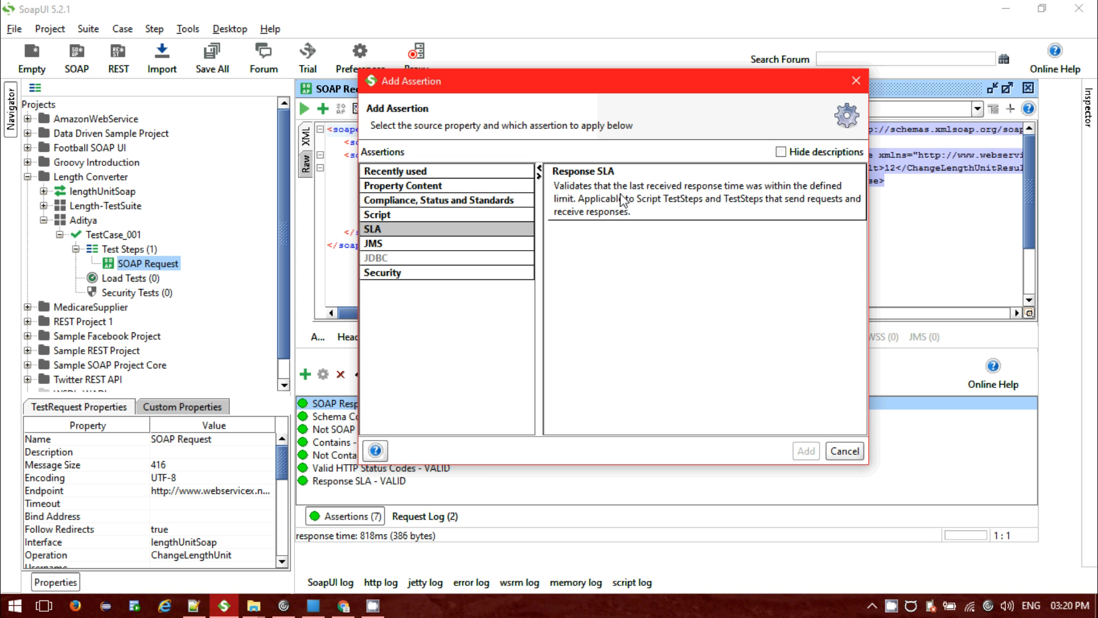
click(482, 244)
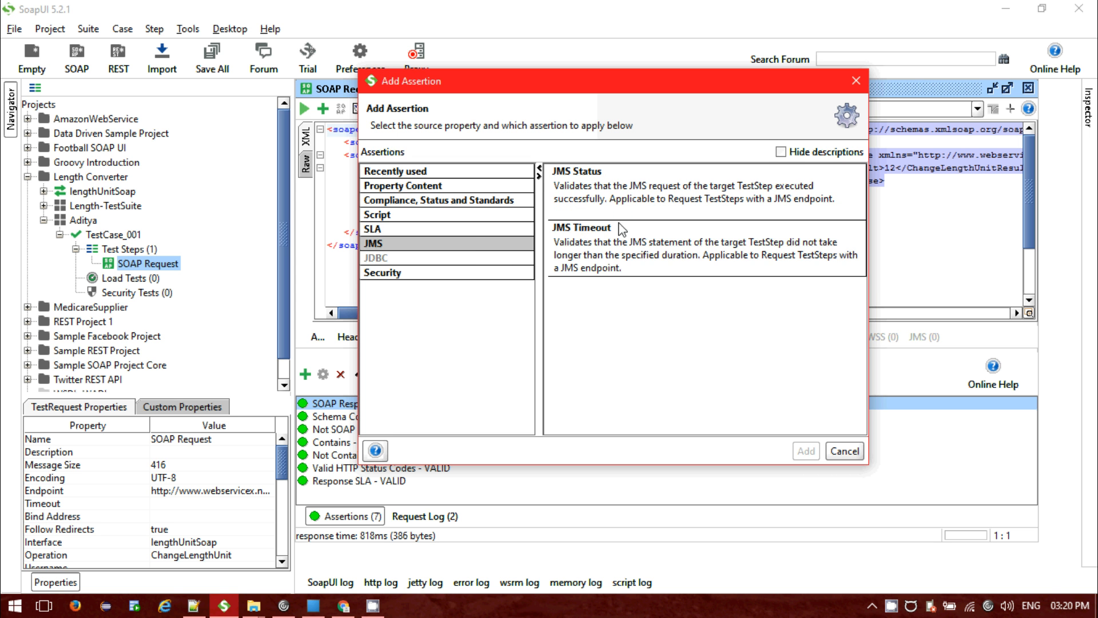
click(509, 273)
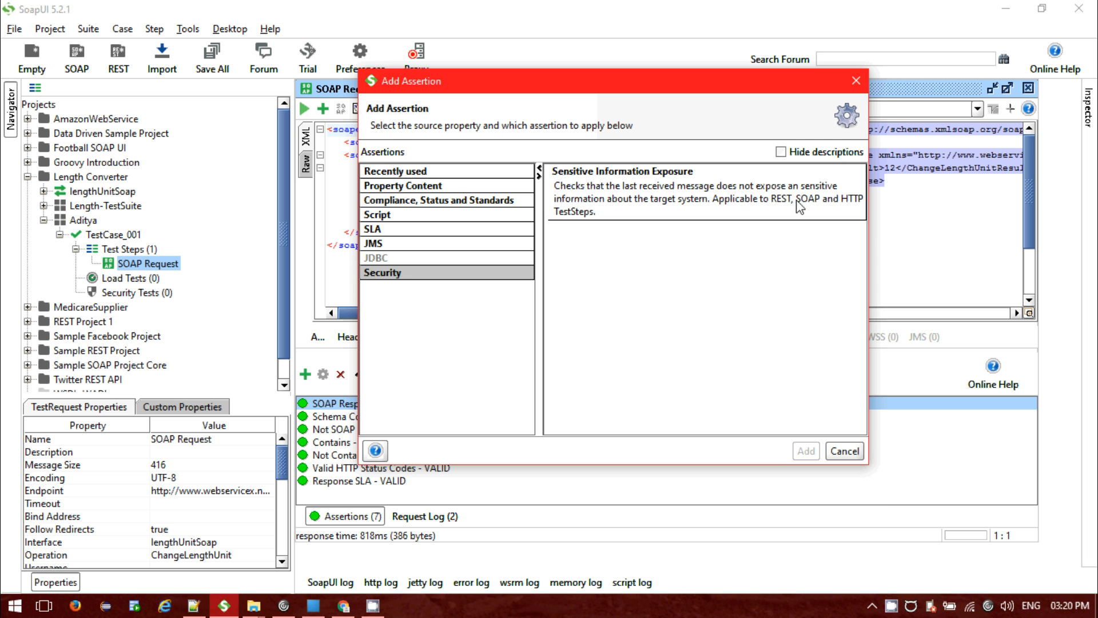
- Try to add a Not SOAP Fault assertion from the Compliance, Status and Standards category
drag(652, 92, 663, 282)
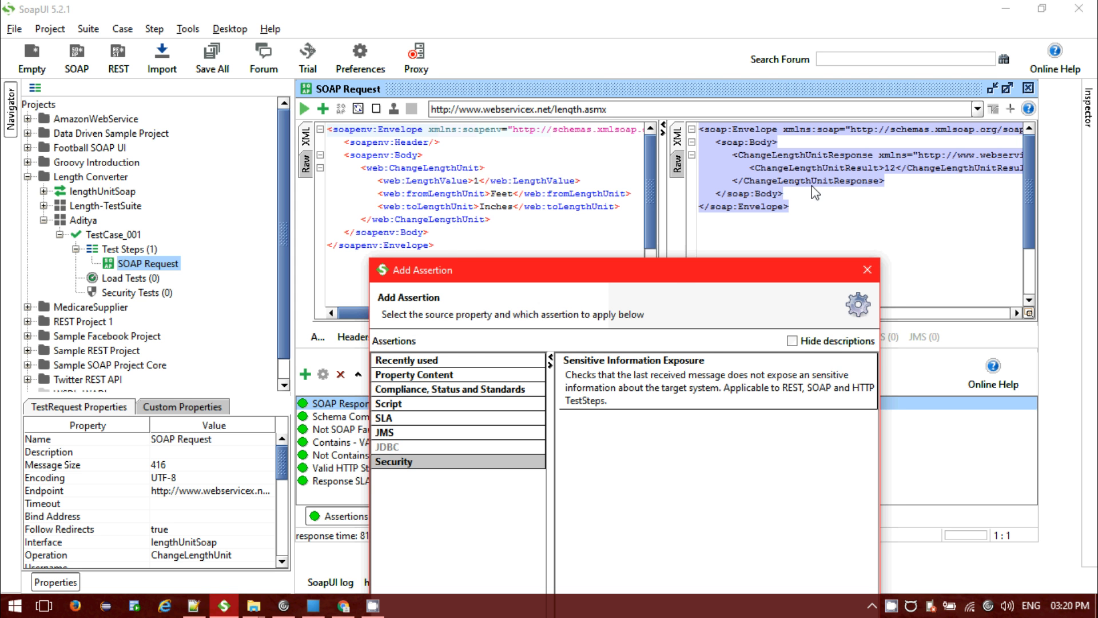
drag(677, 273, 656, 173)
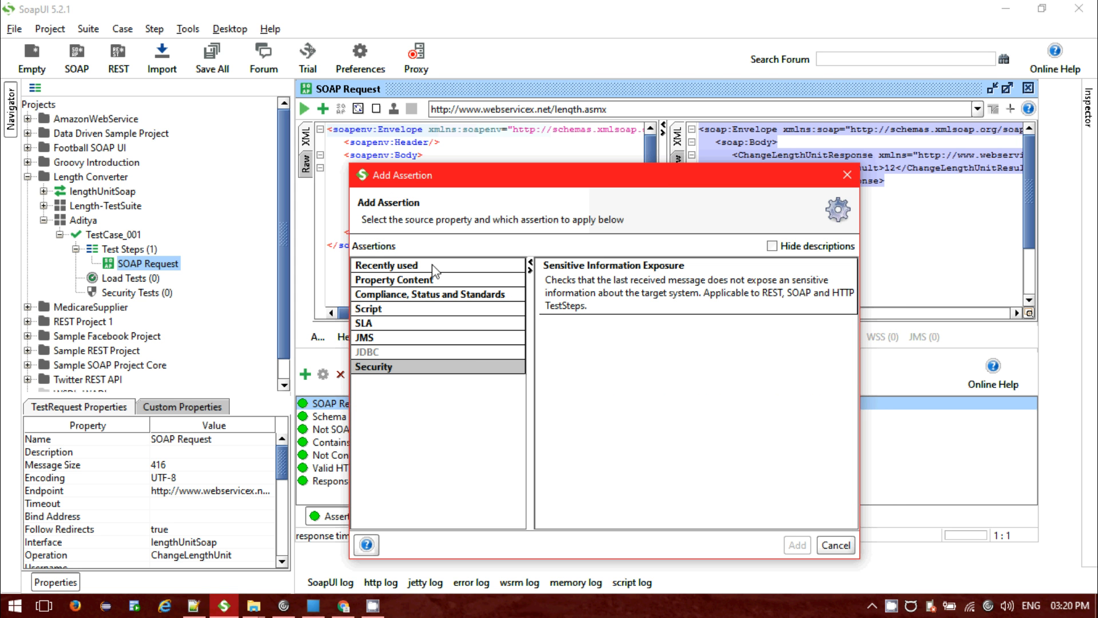
click(450, 267)
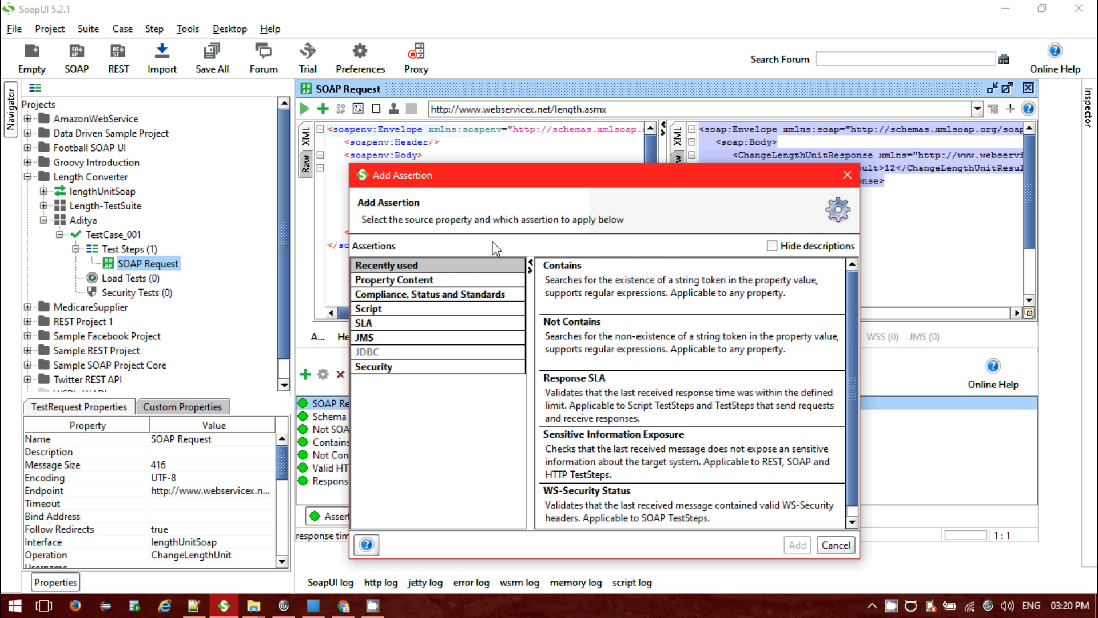
click(412, 300)
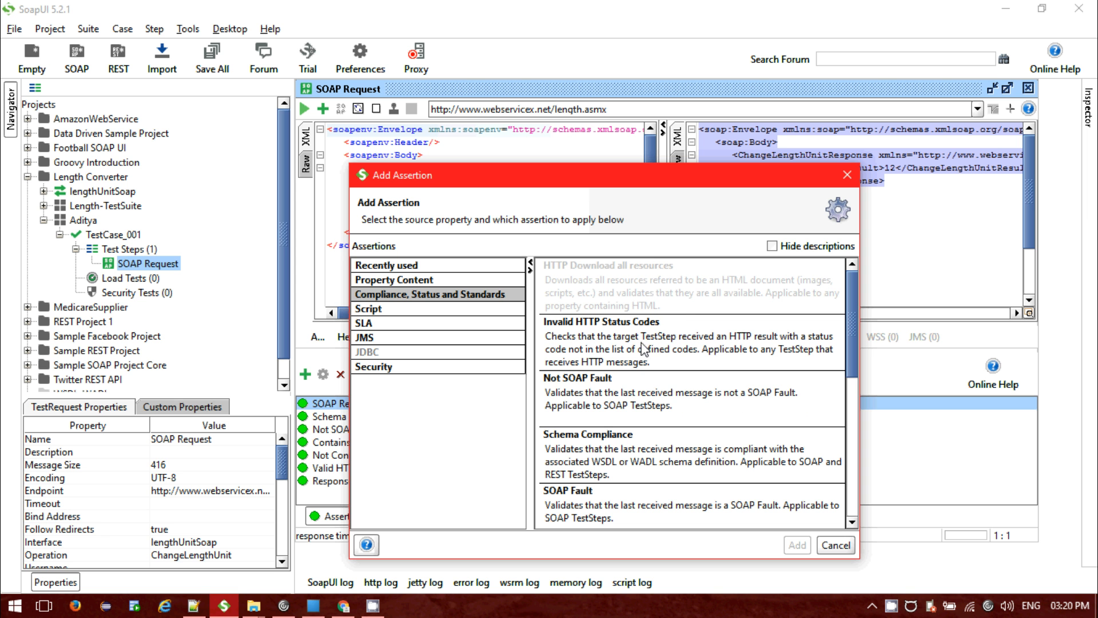
click(624, 392)
click(795, 546)
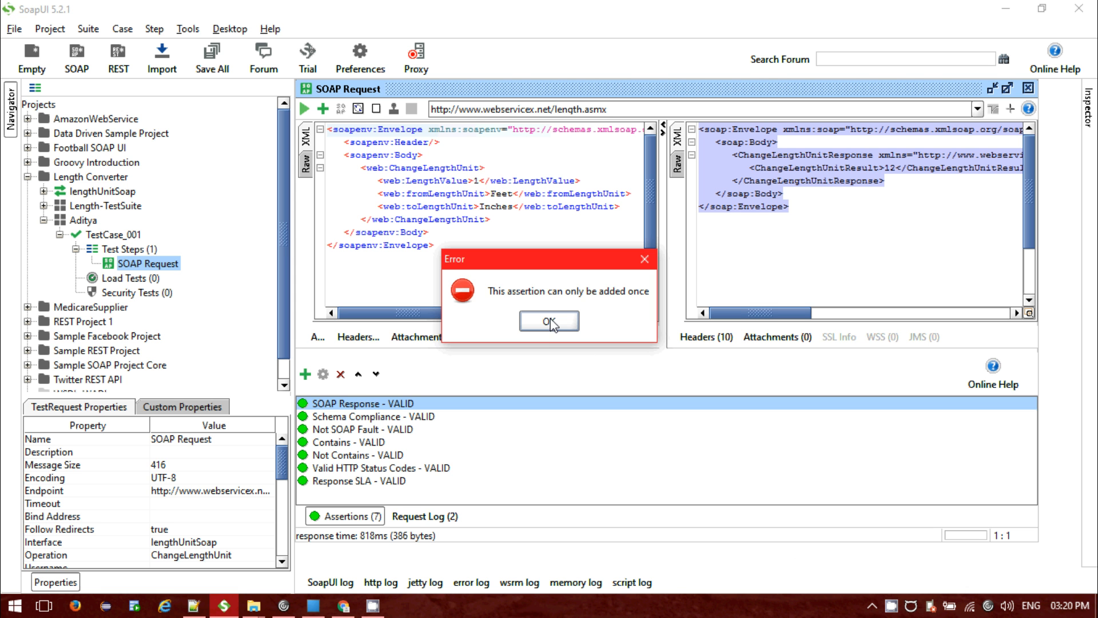
click(550, 323)
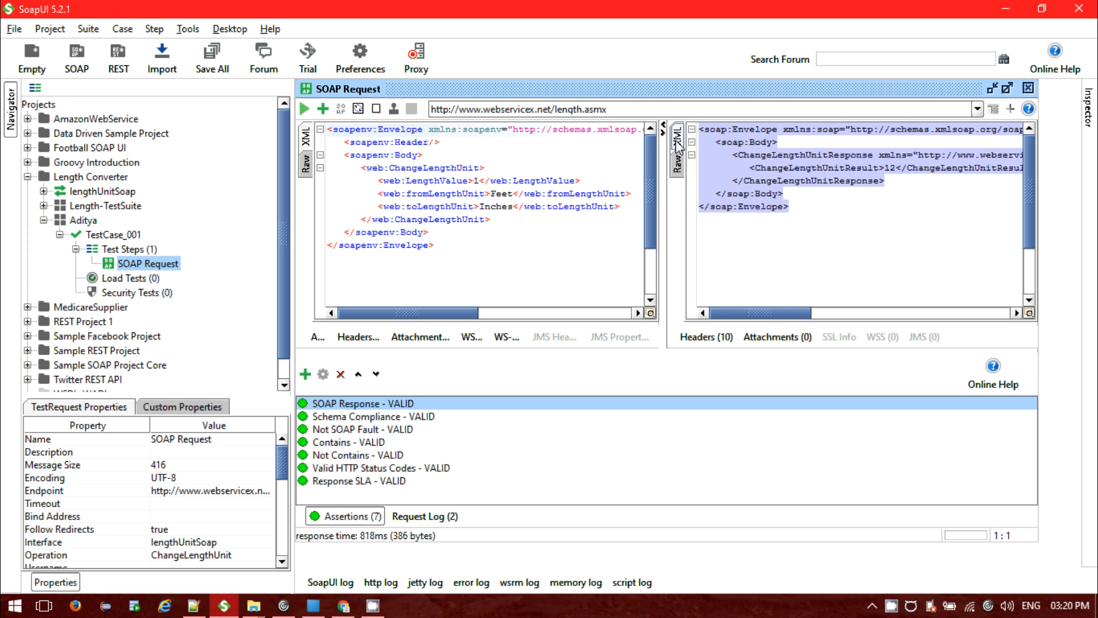
- View the raw HTTP response of the SOAP request and return to its XML view
click(679, 165)
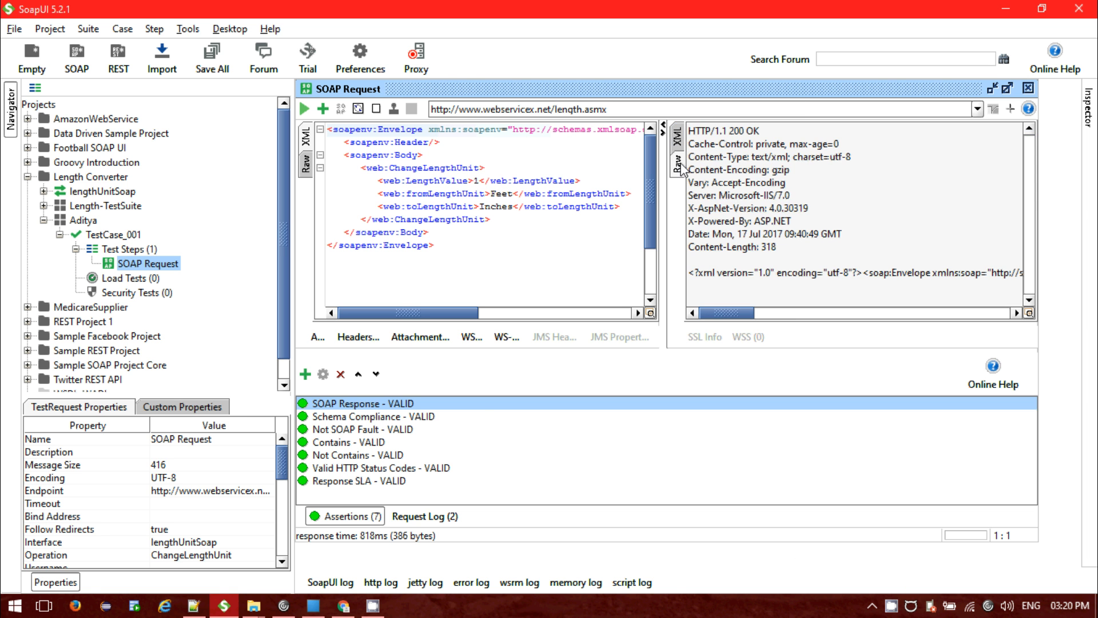
click(681, 138)
click(855, 237)
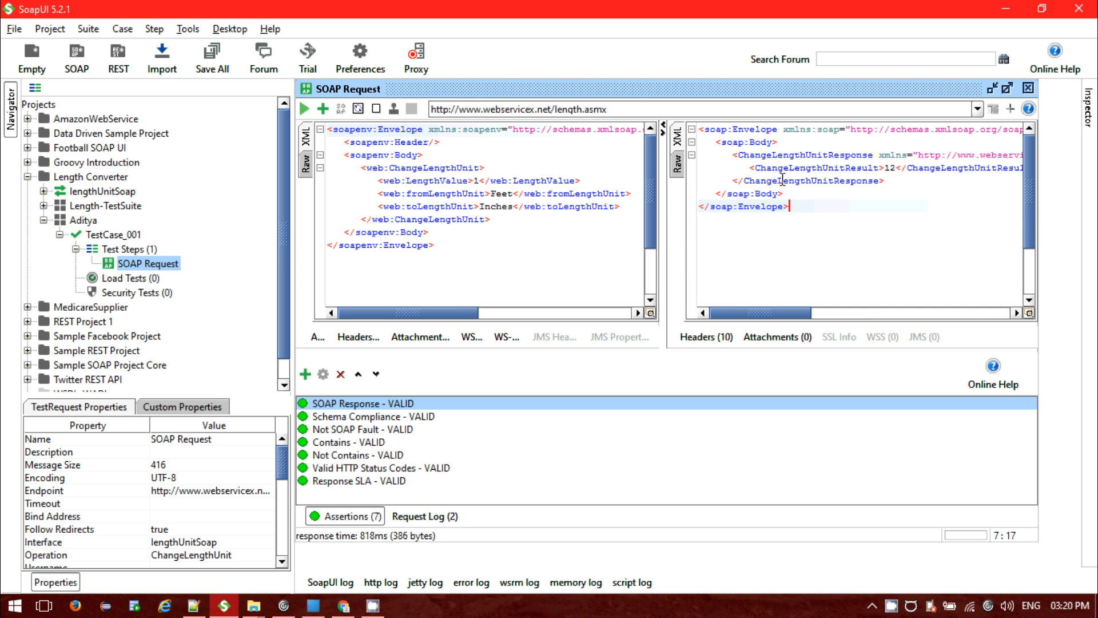
- Review the Not SOAP Fault and Valid HTTP Status Codes entries among the compliance assertions, and close the assertion dialog without adding any
click(359, 416)
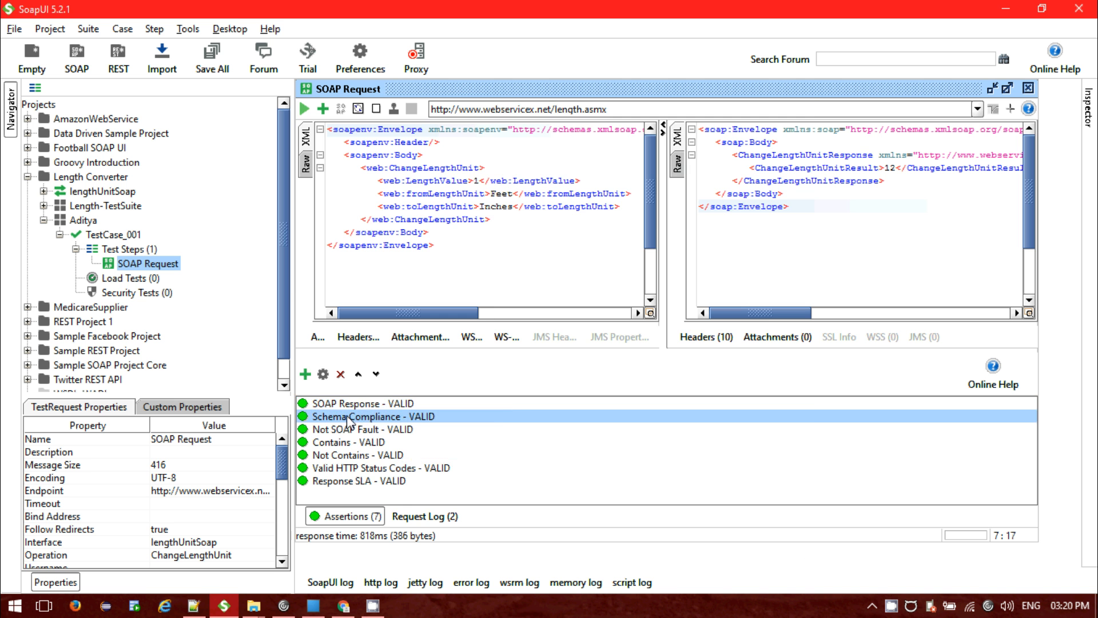
click(305, 373)
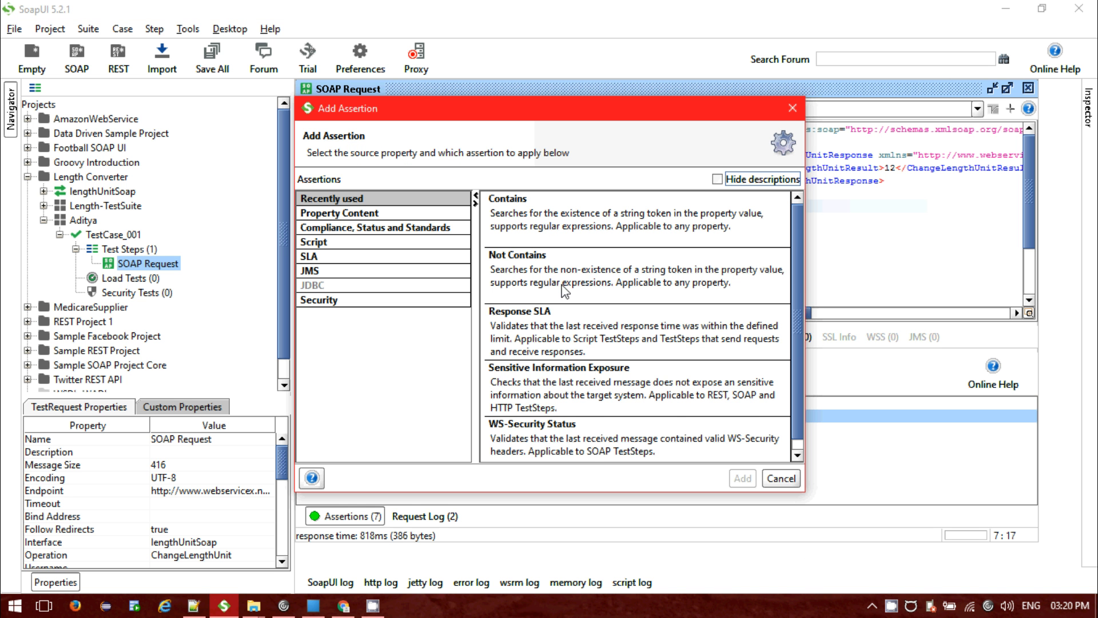
click(364, 217)
click(364, 226)
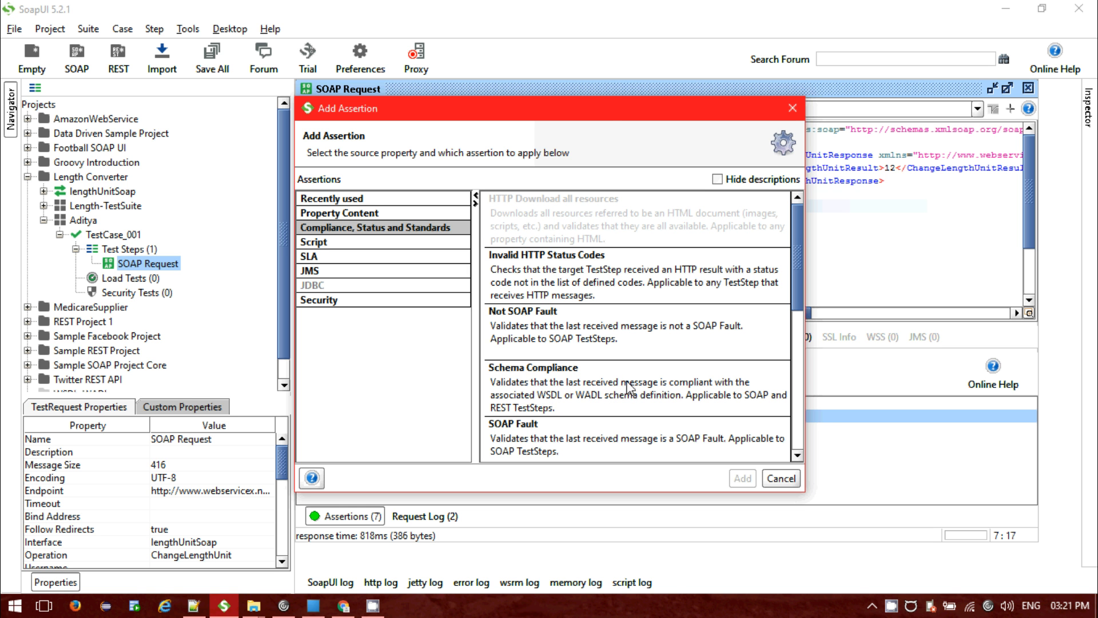
drag(595, 104, 817, 195)
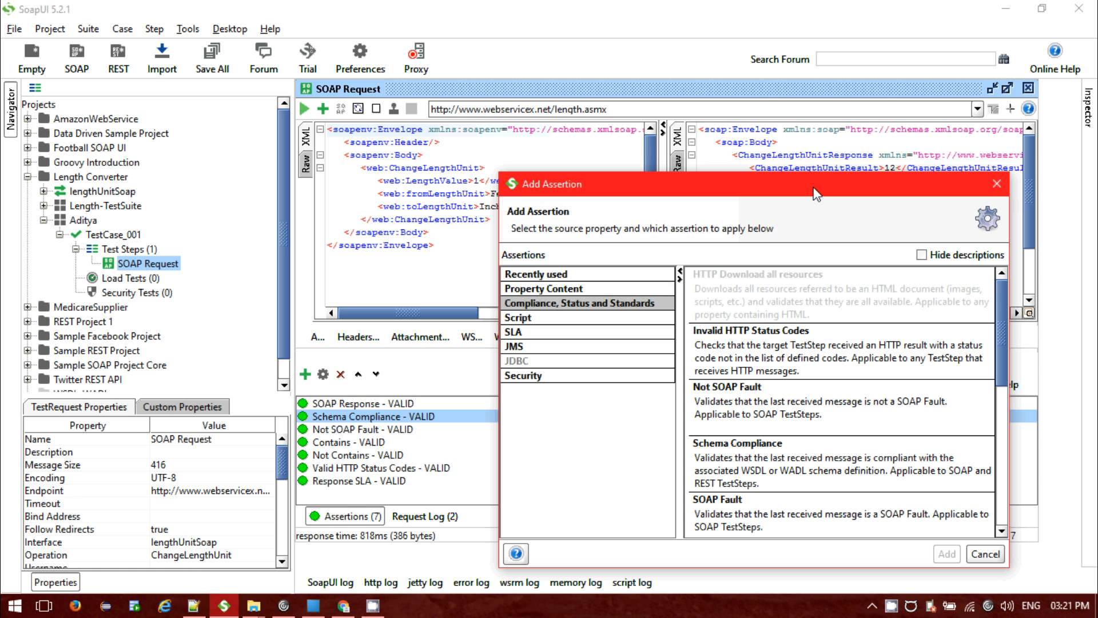
click(795, 387)
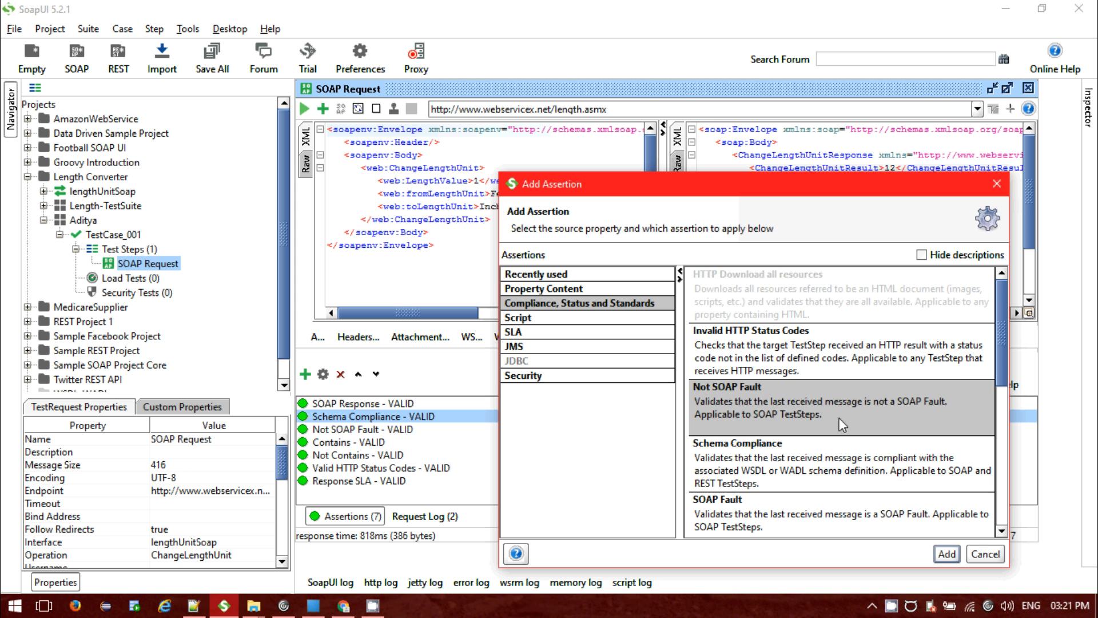
drag(1000, 366, 1001, 491)
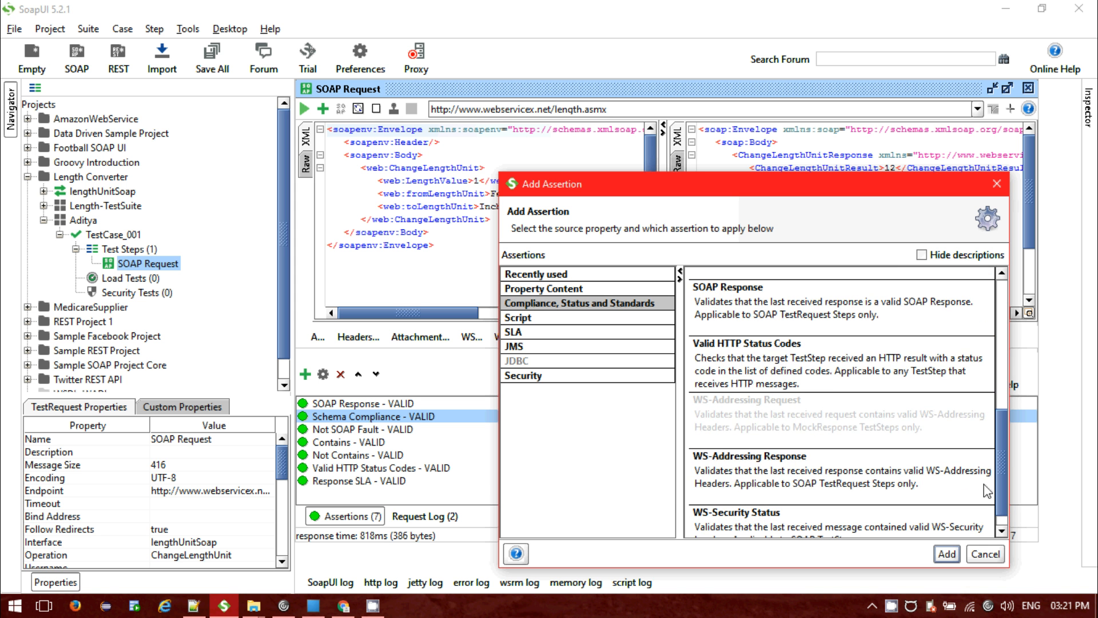
click(829, 391)
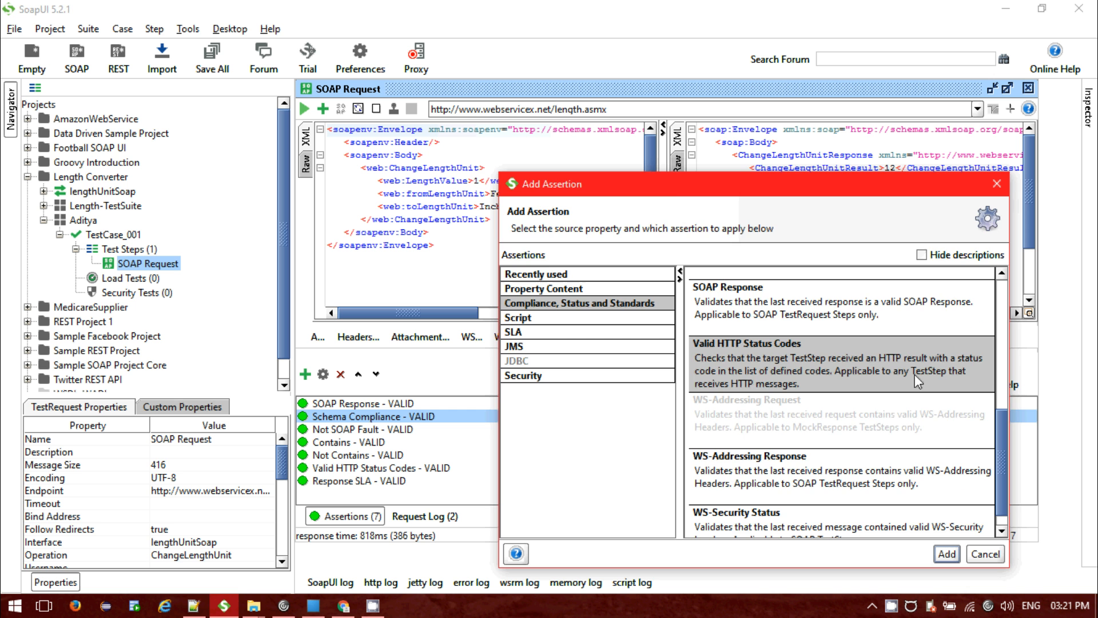
click(985, 554)
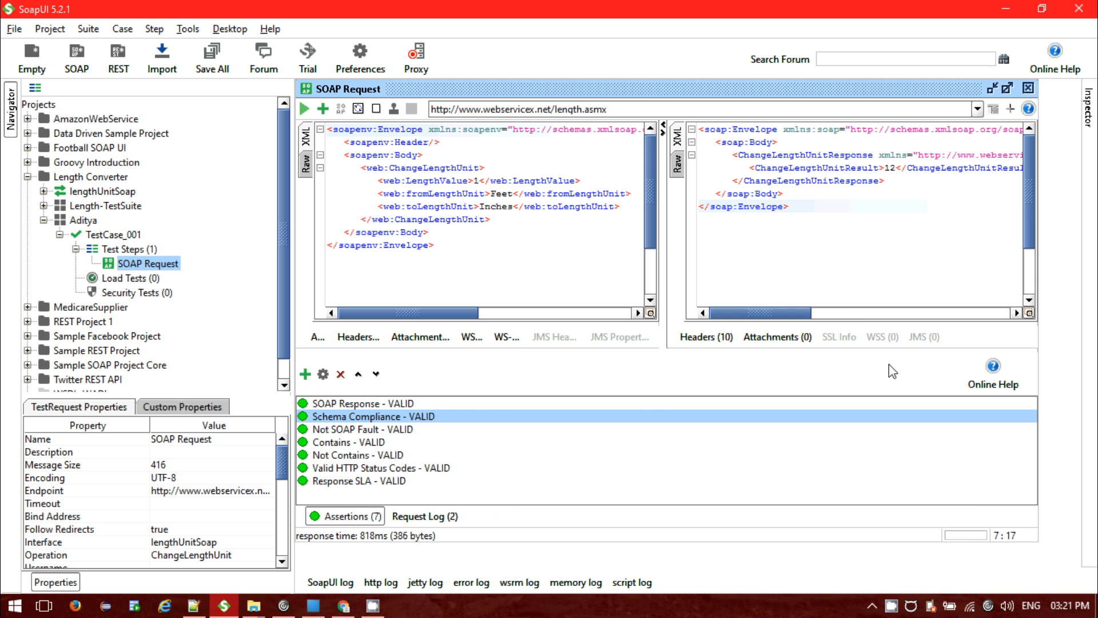
- Show the response headers and select the #status# header to check the HTTP status
click(707, 336)
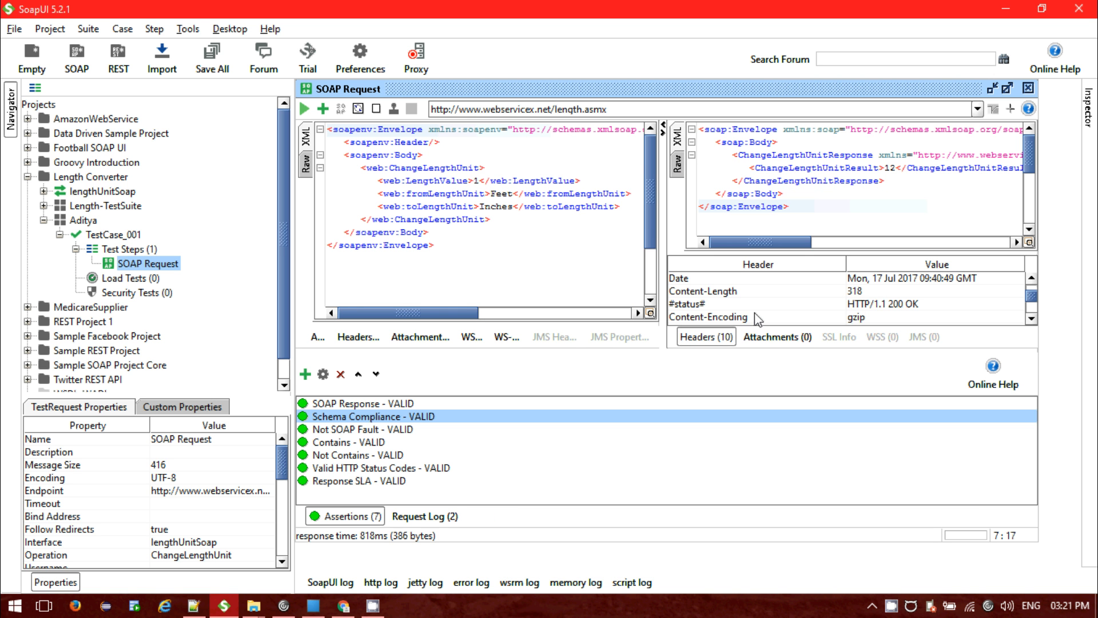
click(889, 306)
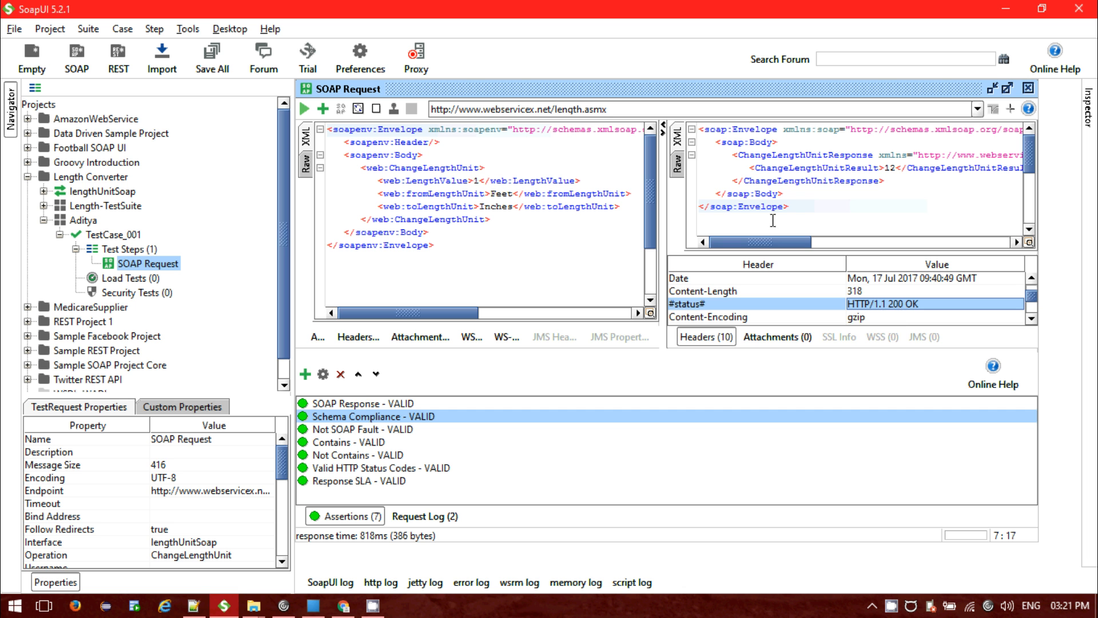
- Hide the response headers and highlight the HTTP status line in the raw response
click(704, 337)
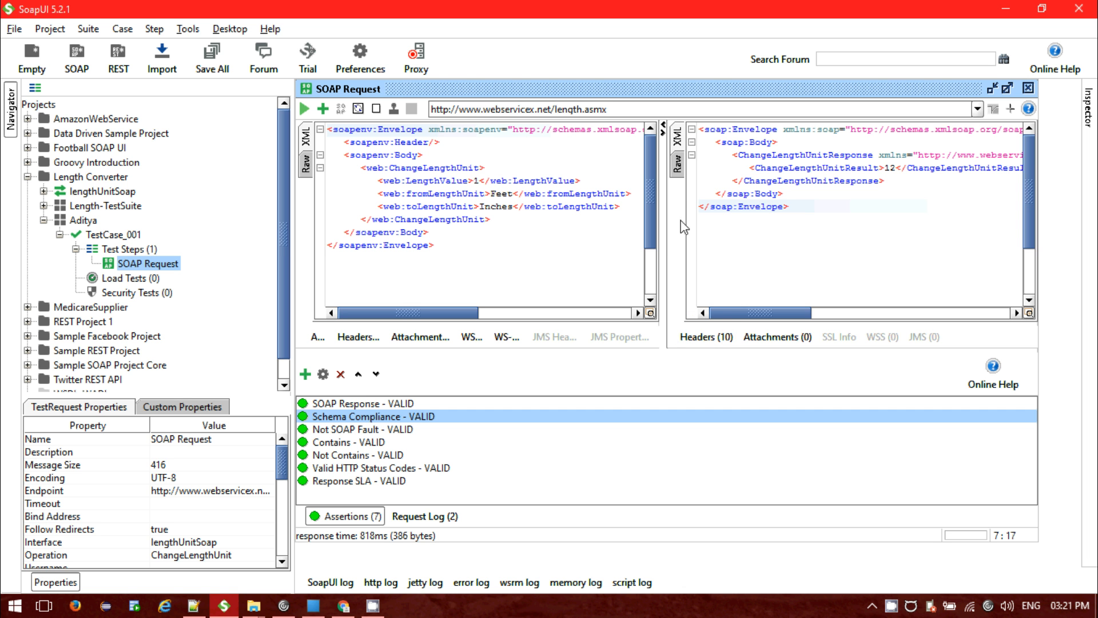
click(677, 164)
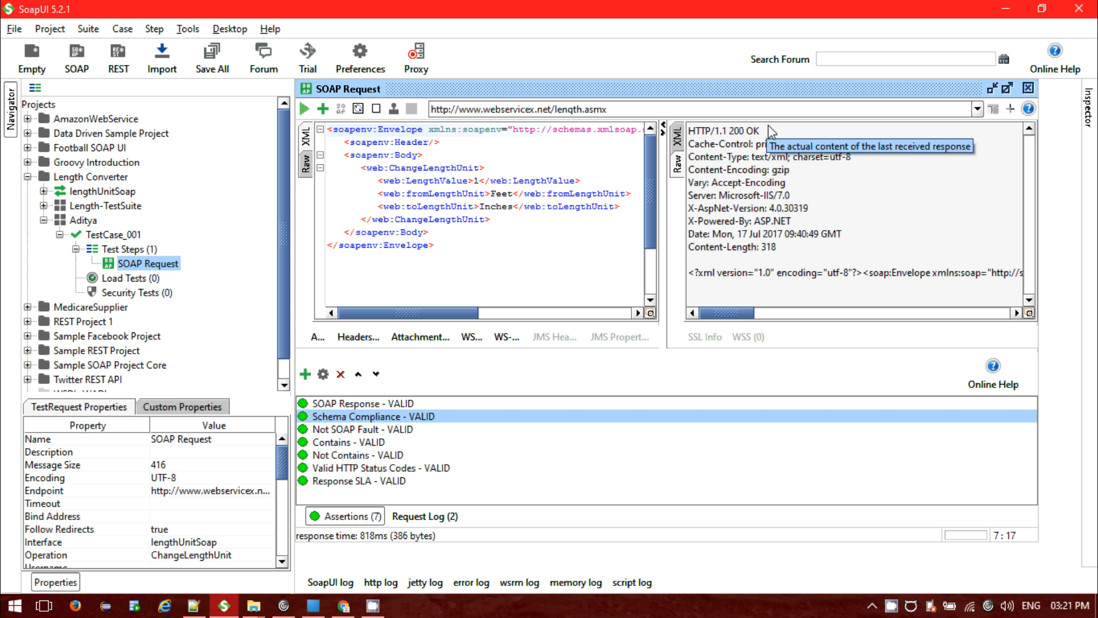
drag(763, 131, 695, 133)
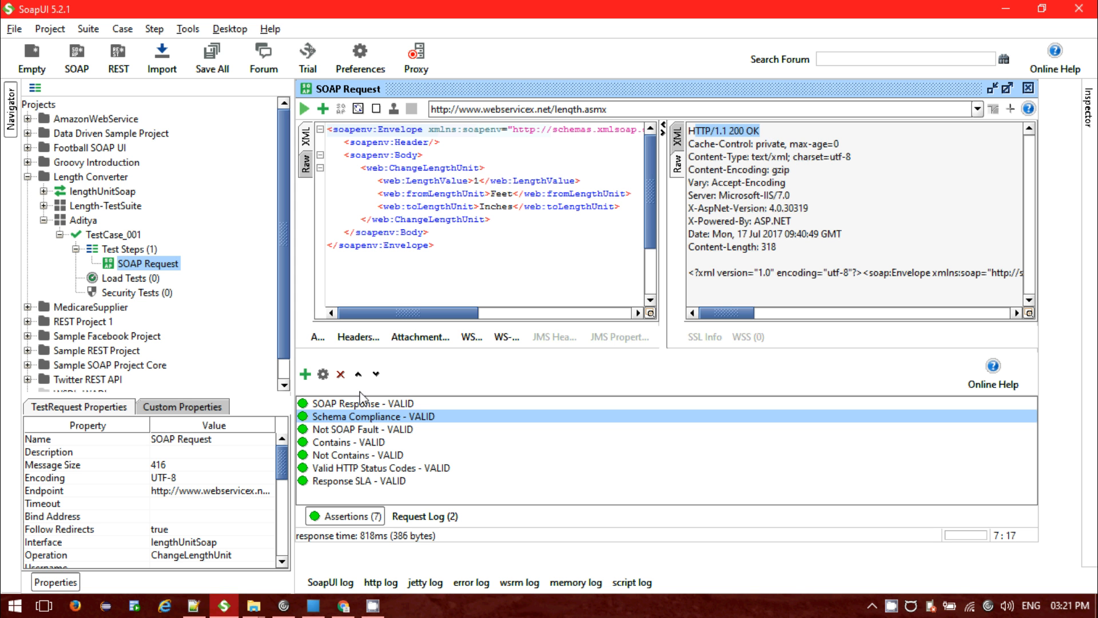
- Set the accepted code of the Valid HTTP Status Codes assertion to 404 and select the resulting message under it
click(335, 469)
double_click(335, 473)
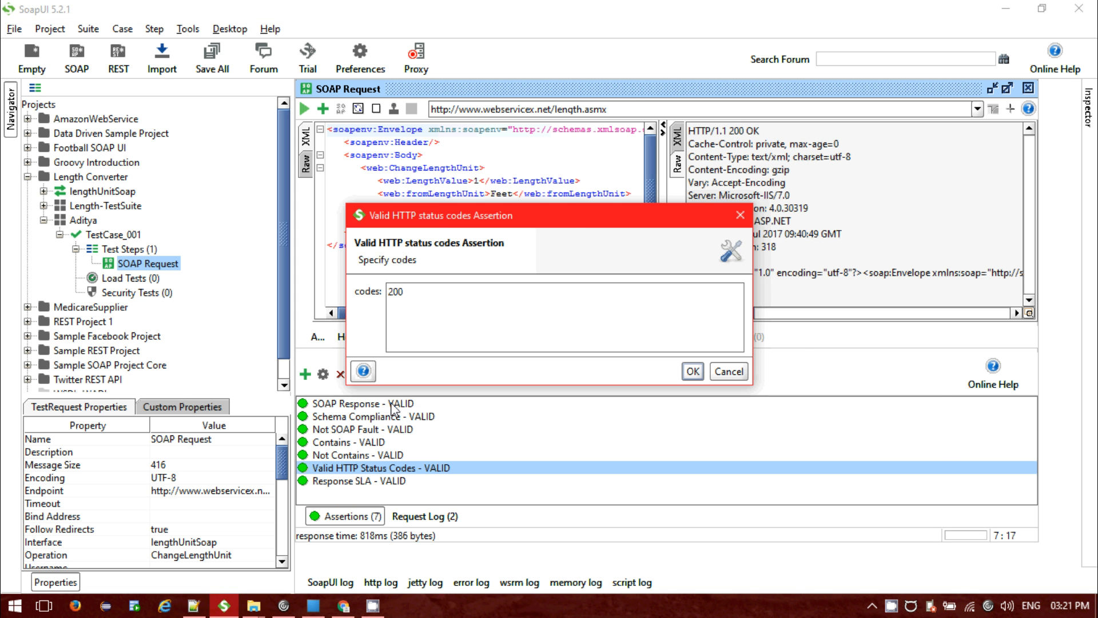
drag(518, 223, 699, 314)
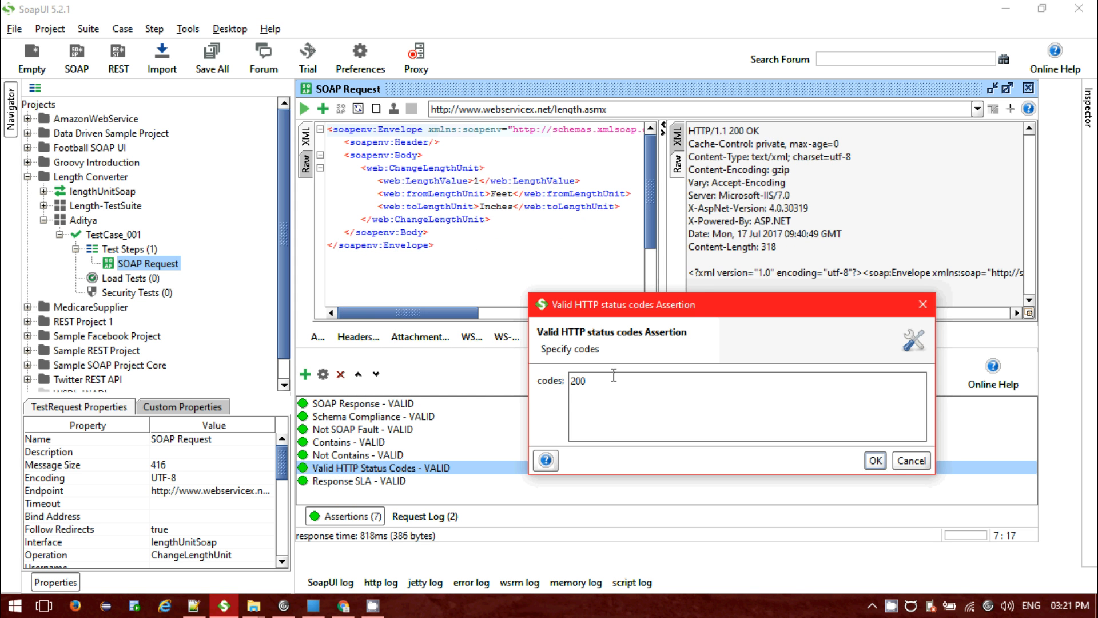
drag(586, 381, 571, 381)
click(598, 385)
drag(590, 384, 569, 380)
key(BackSpace)
text(300)
drag(595, 380, 571, 377)
key(BackSpace)
text(404)
click(875, 461)
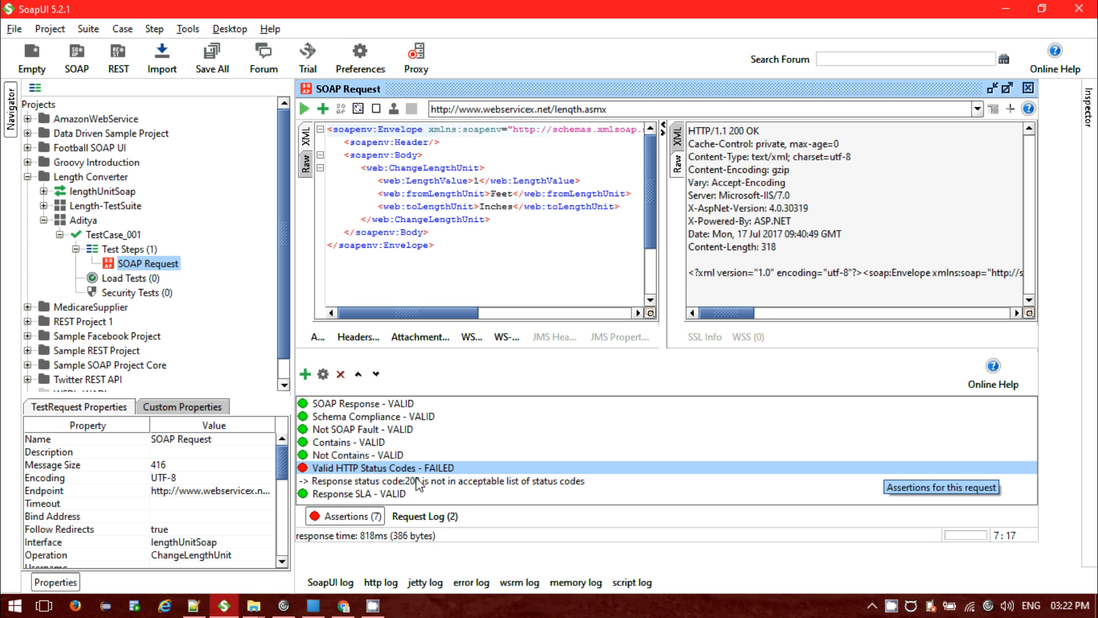
click(493, 482)
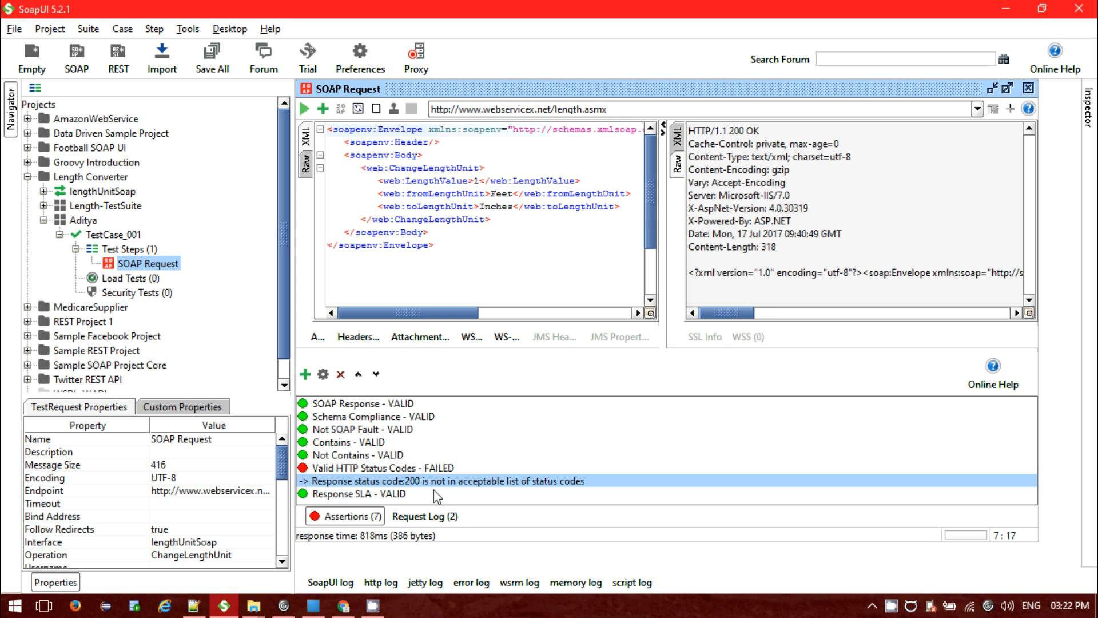
- Set the accepted code of the Valid HTTP Status Codes assertion back to 200 and show the assertions list
double_click(423, 467)
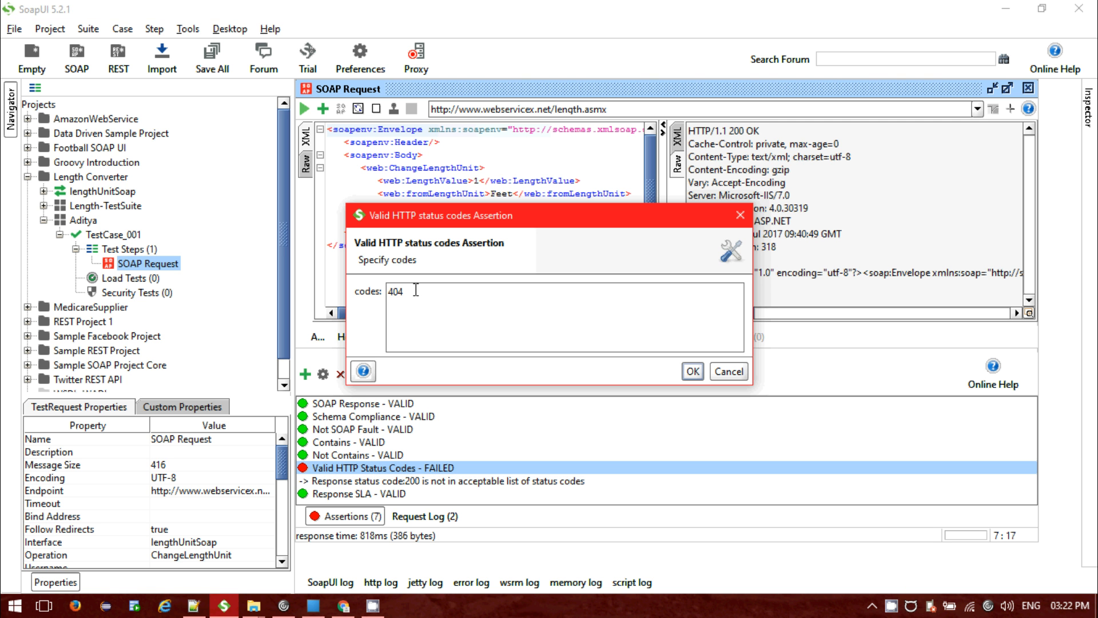
drag(413, 291, 389, 291)
text(200)
click(693, 371)
click(340, 516)
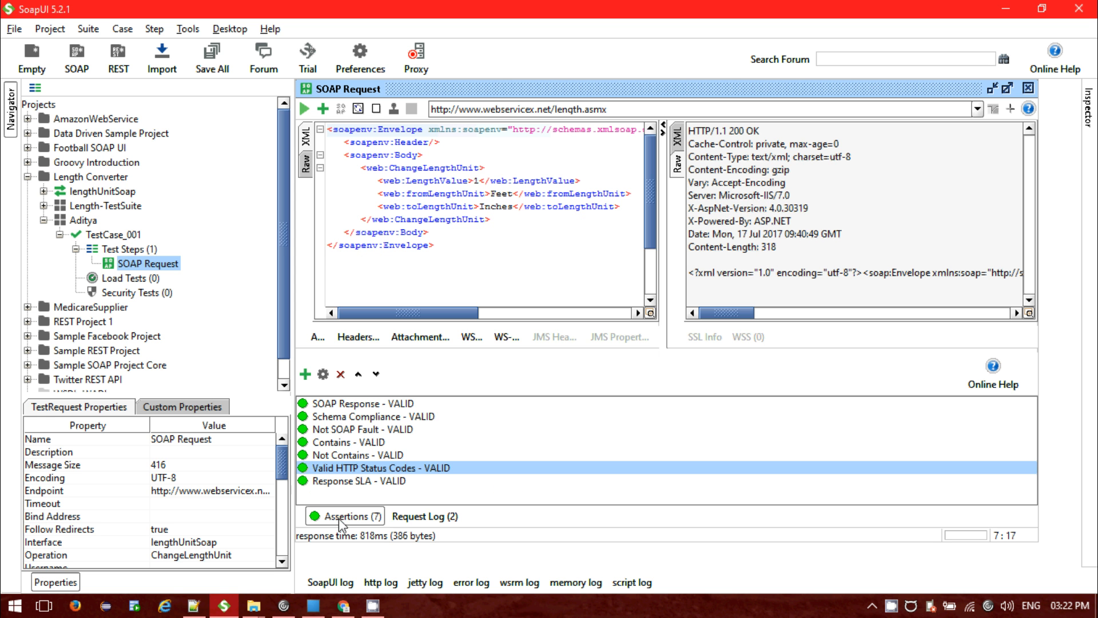
- Add an Invalid HTTP Status Codes assertion from the Compliance, Status and Standards category with code 200
click(305, 377)
click(423, 227)
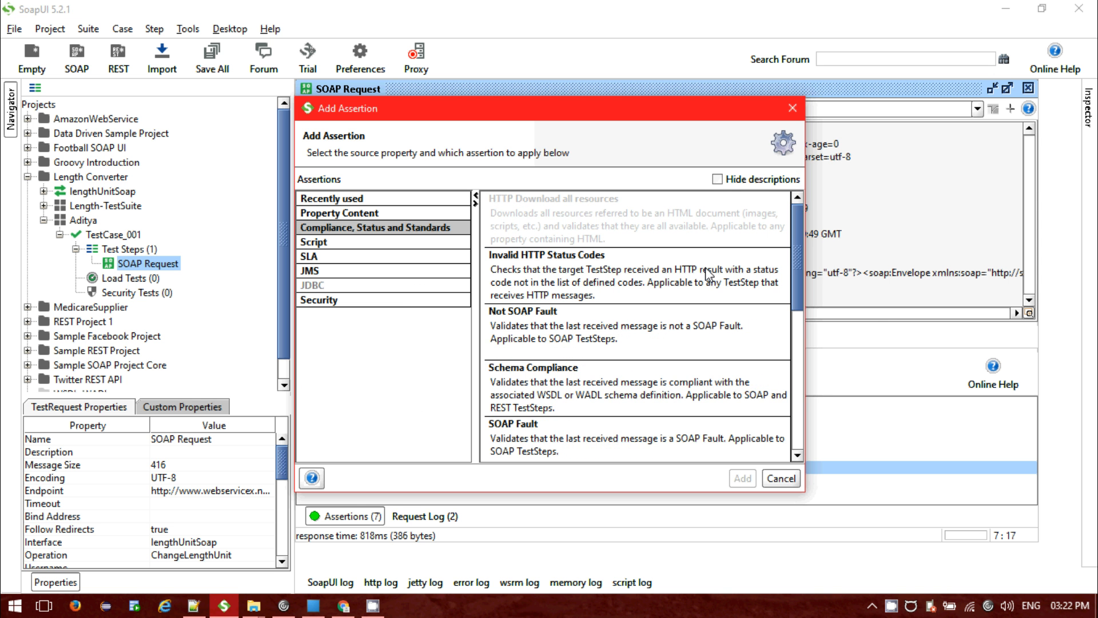
mouse_move(797, 253)
mouse_down()
mouse_move(803, 395)
mouse_move(801, 254)
mouse_up()
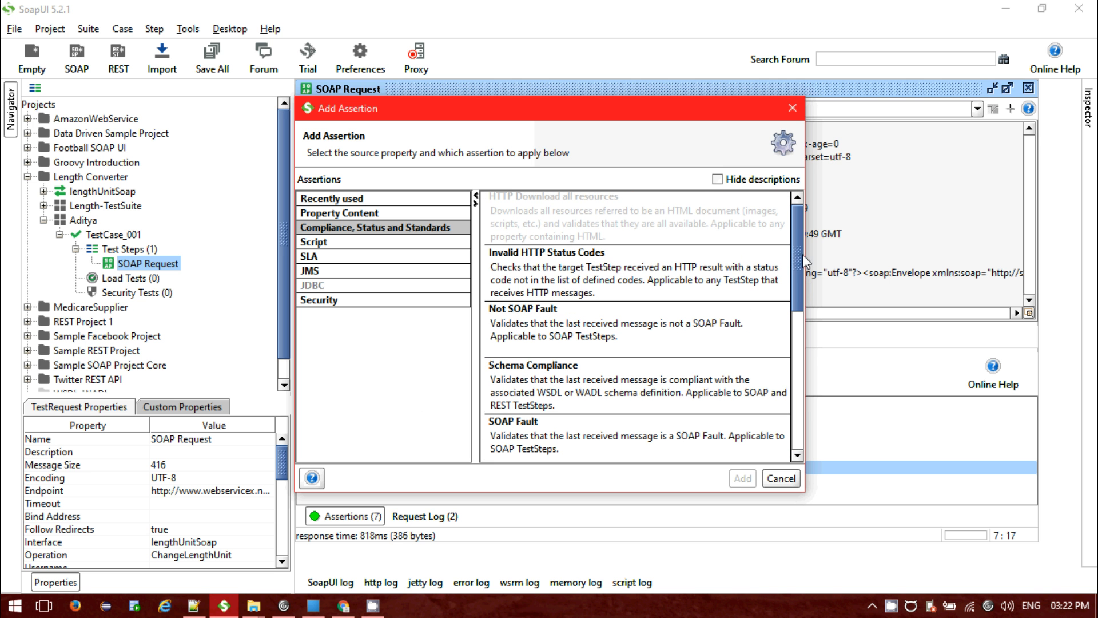
click(691, 265)
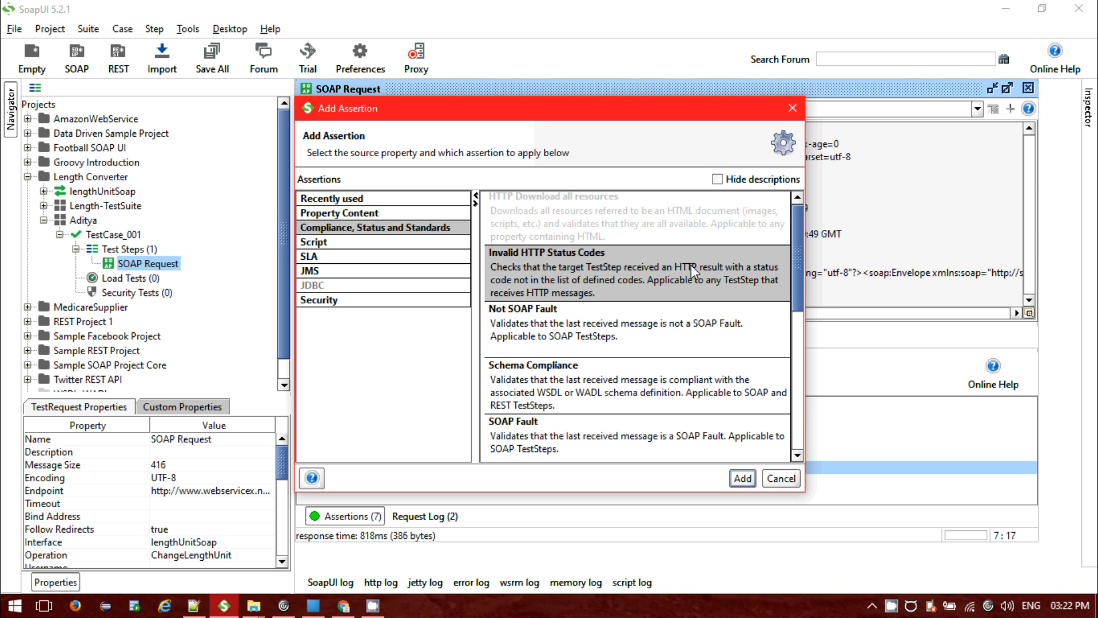
click(742, 478)
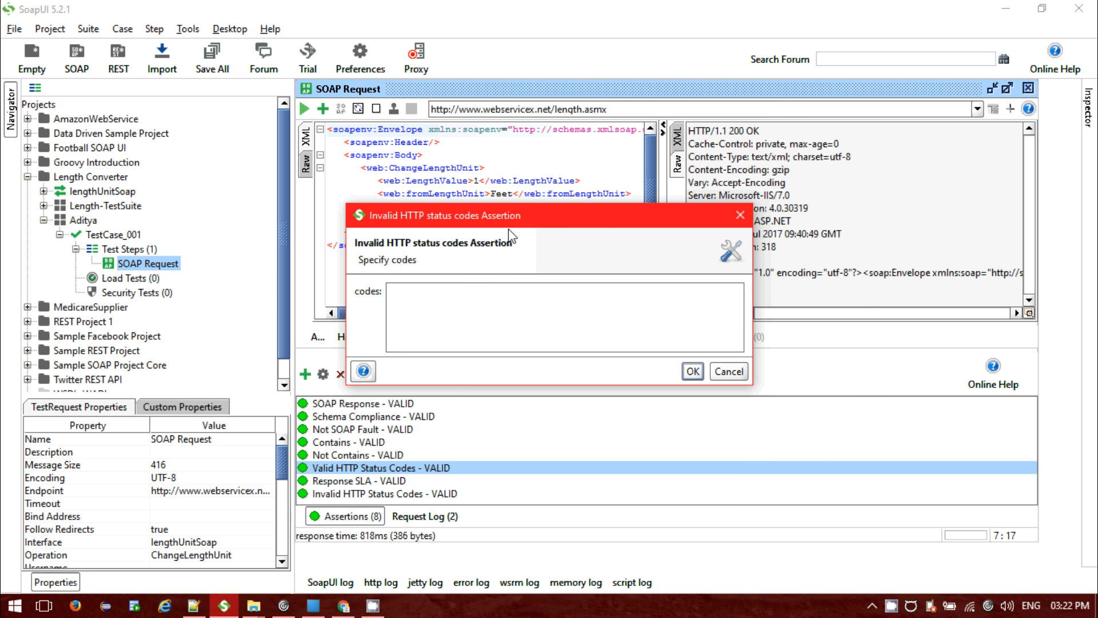
drag(534, 217, 641, 229)
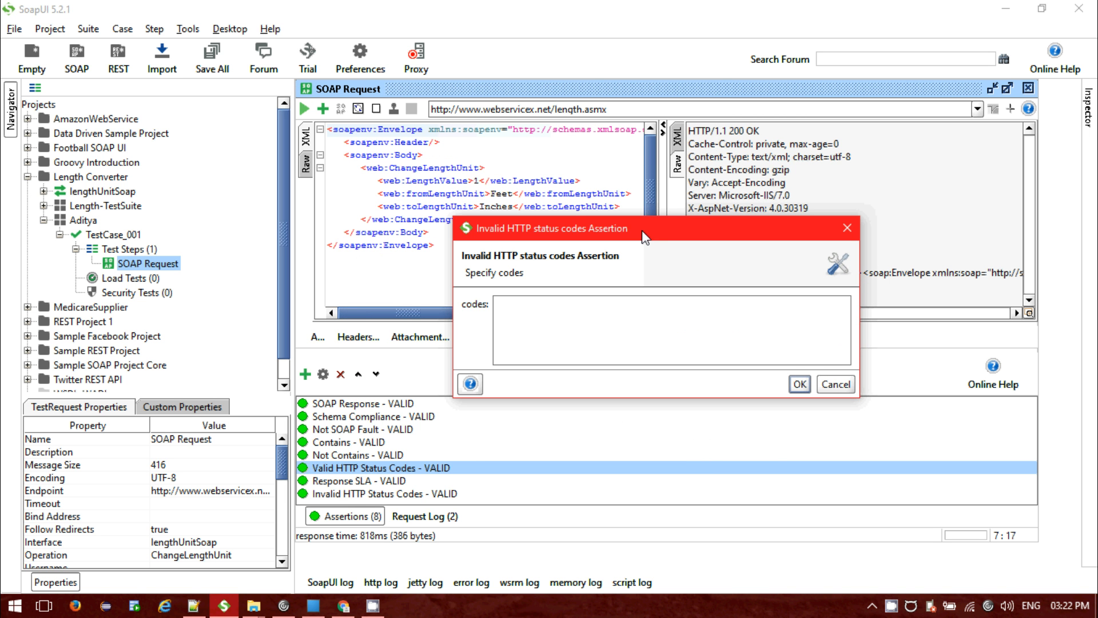
text(200)
click(799, 384)
drag(1032, 449, 1032, 481)
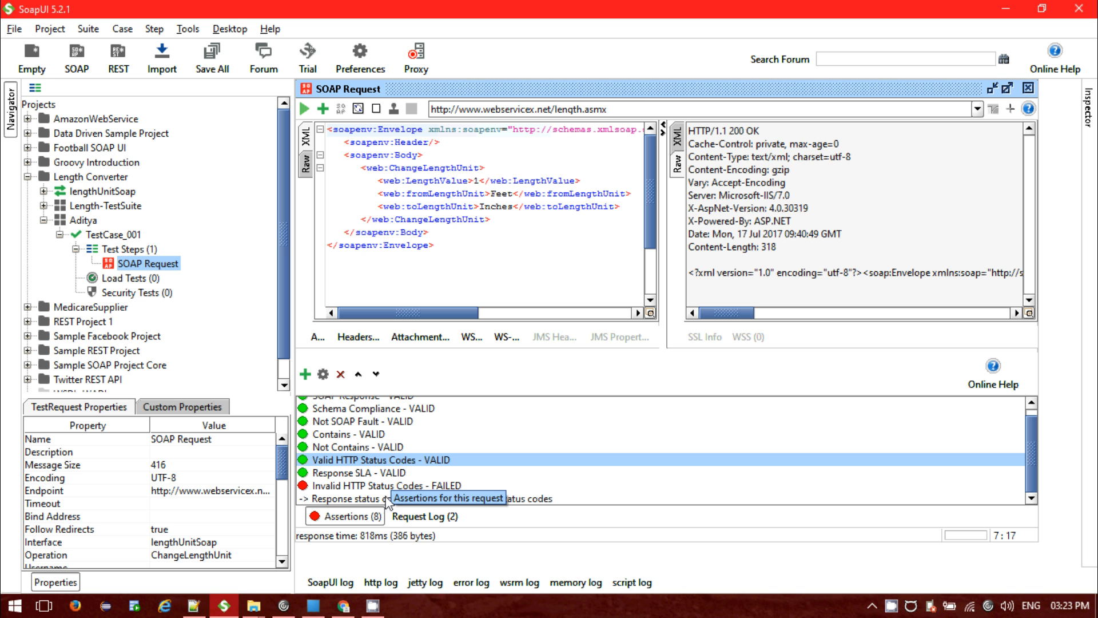
- Change the code of the Invalid HTTP Status Codes assertion to 404 and show the assertions list
double_click(362, 486)
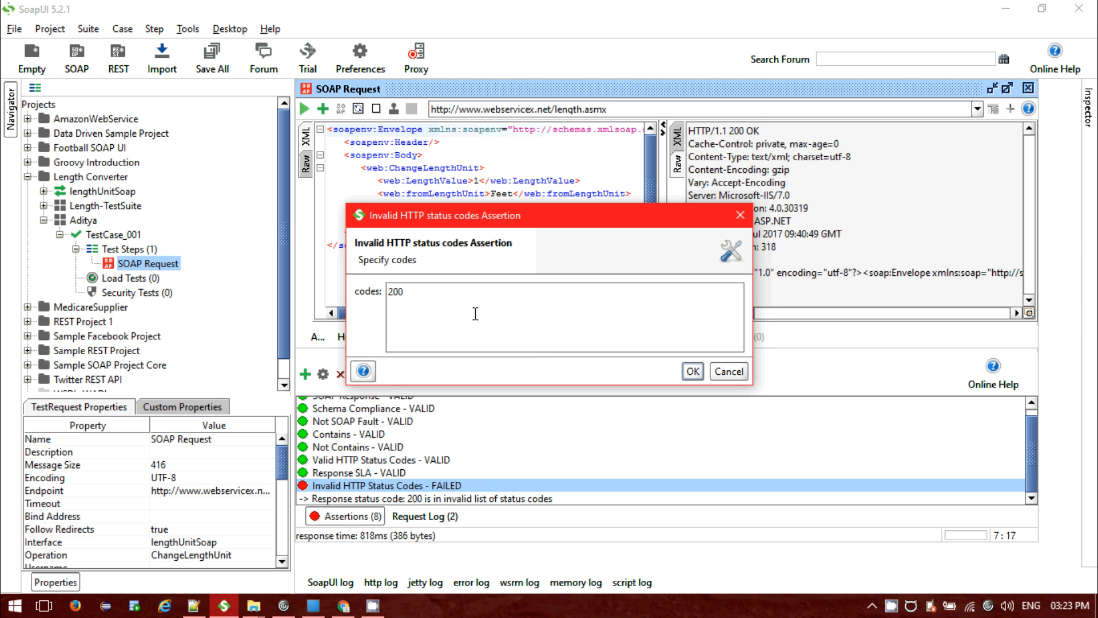
click(455, 303)
key(ctrl+a)
key(BackSpace)
text(404)
click(692, 371)
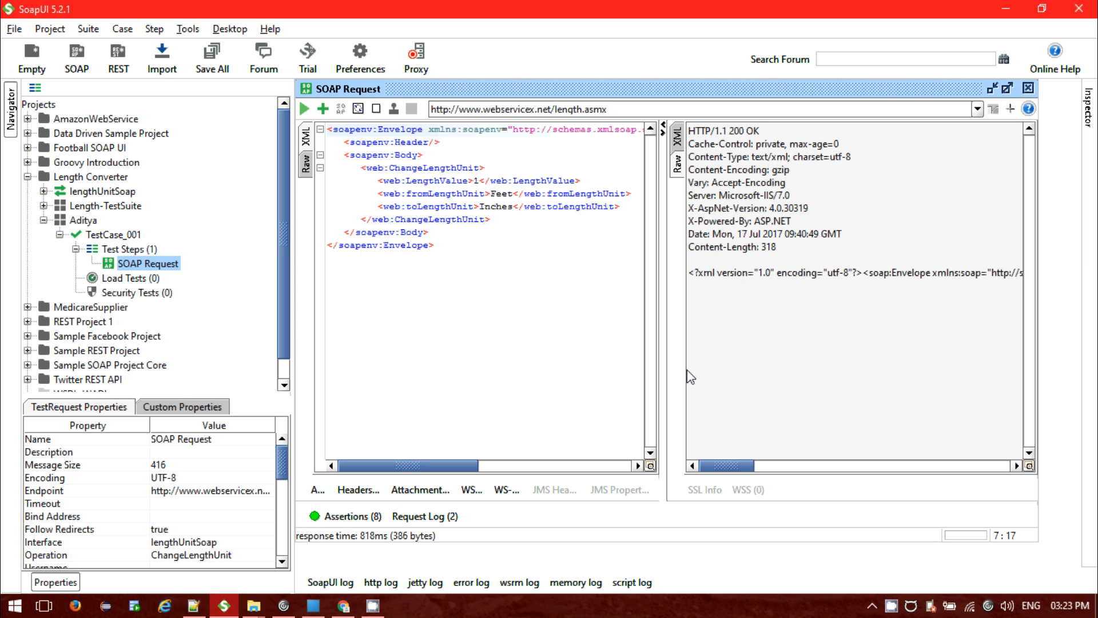
click(350, 517)
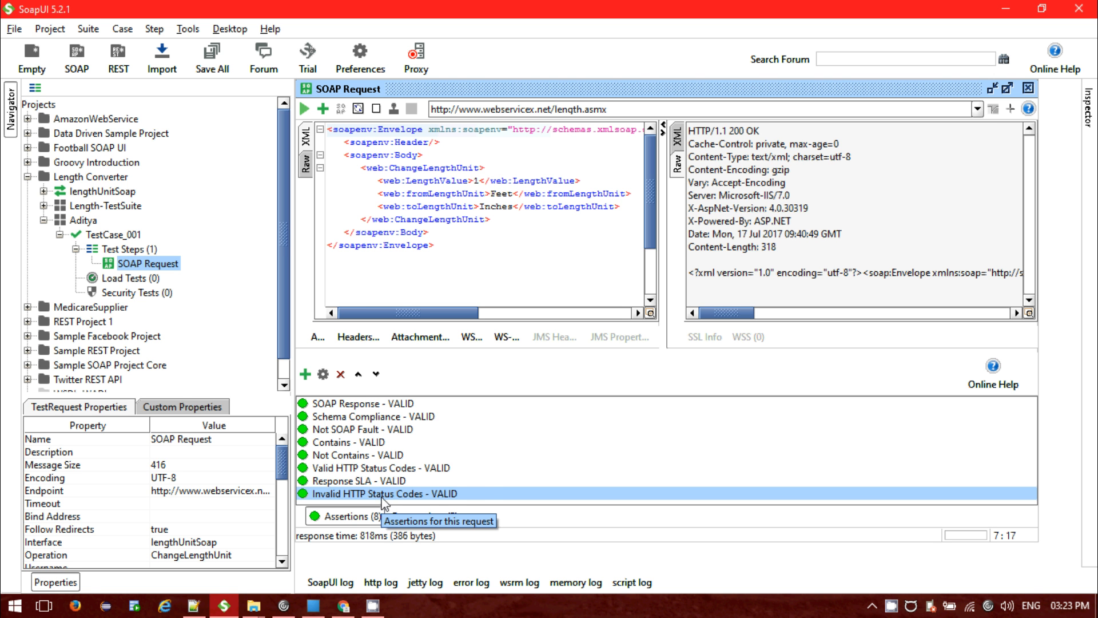
- Check the code in the Valid HTTP Status Codes assertion, and set the Invalid HTTP Status Codes assertion's code to 303
double_click(383, 468)
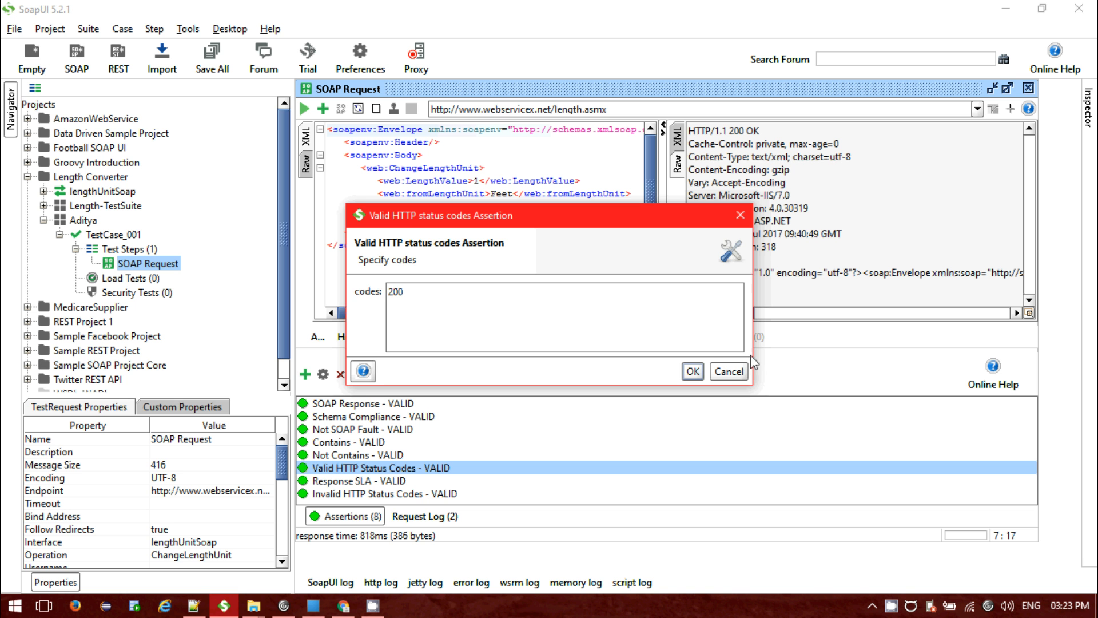
click(729, 375)
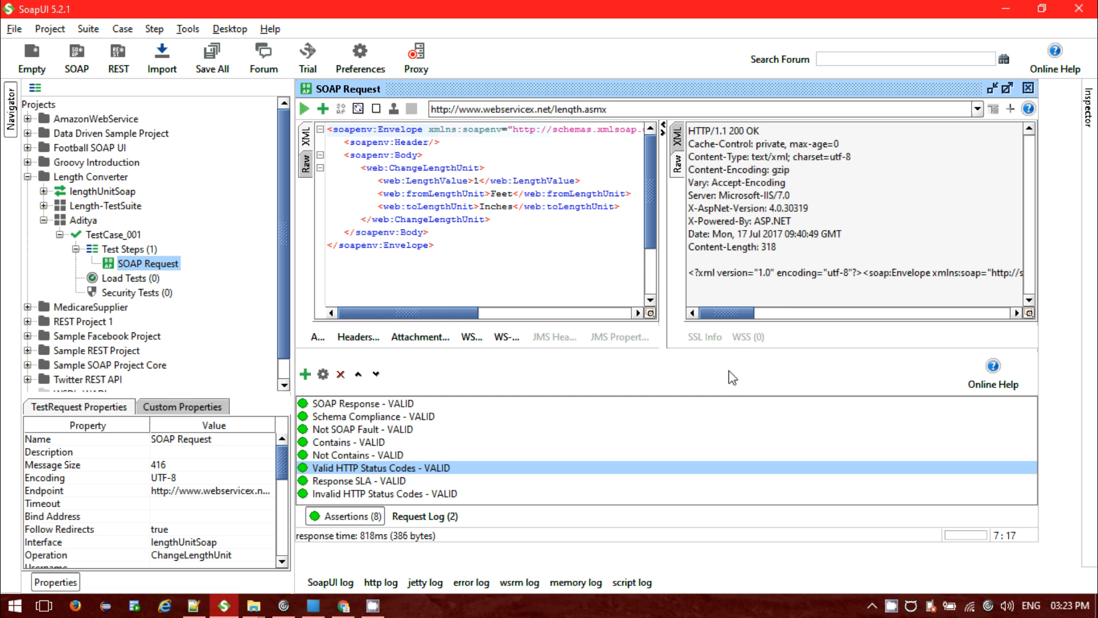
double_click(340, 494)
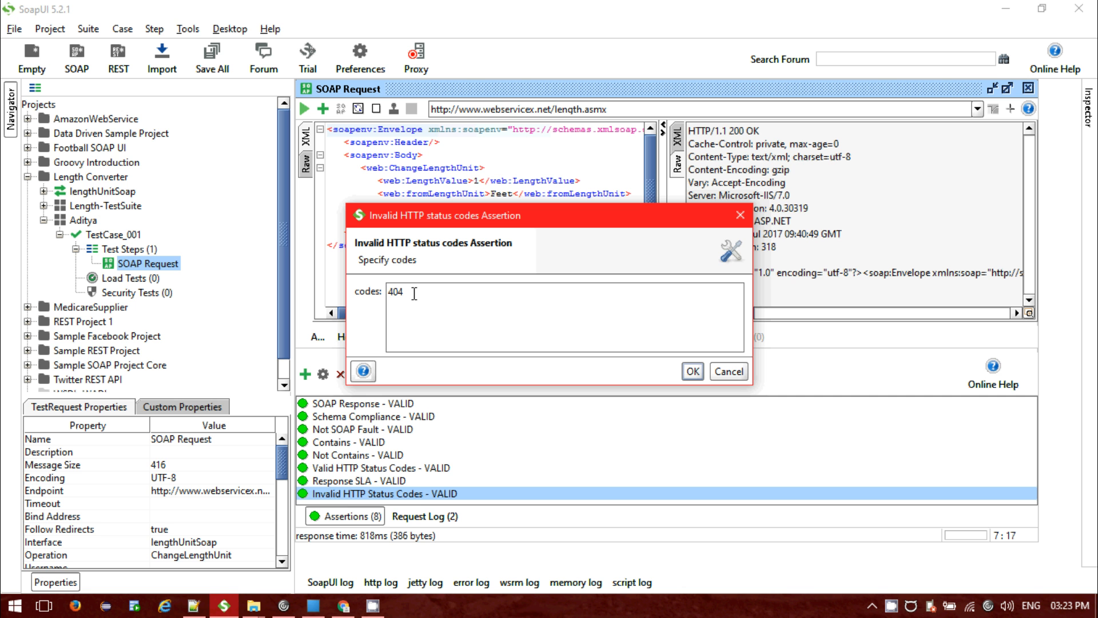
drag(414, 293, 347, 291)
text(303)
click(692, 372)
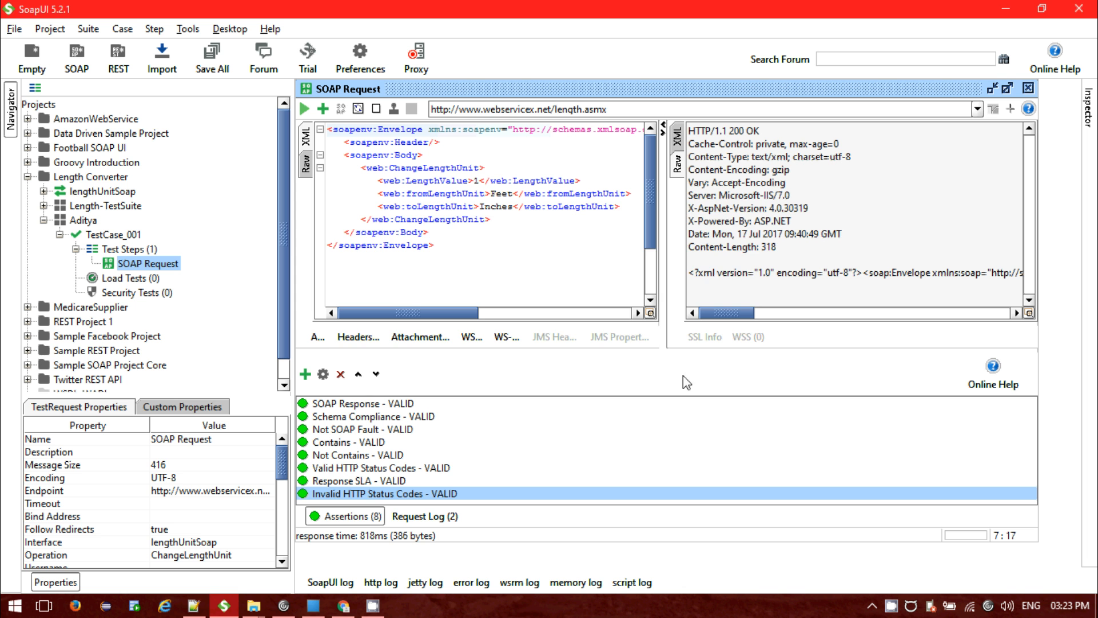
- Extend the Invalid HTTP Status Codes assertion with a second, comma-separated code so its list is 303,404
double_click(369, 493)
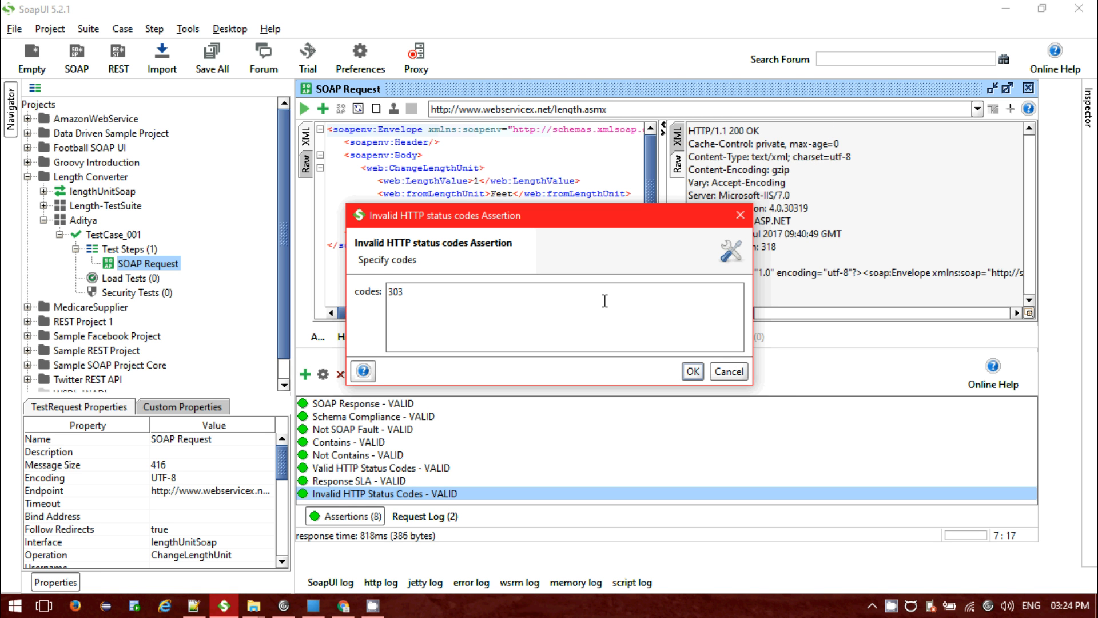
text(404)
click(685, 375)
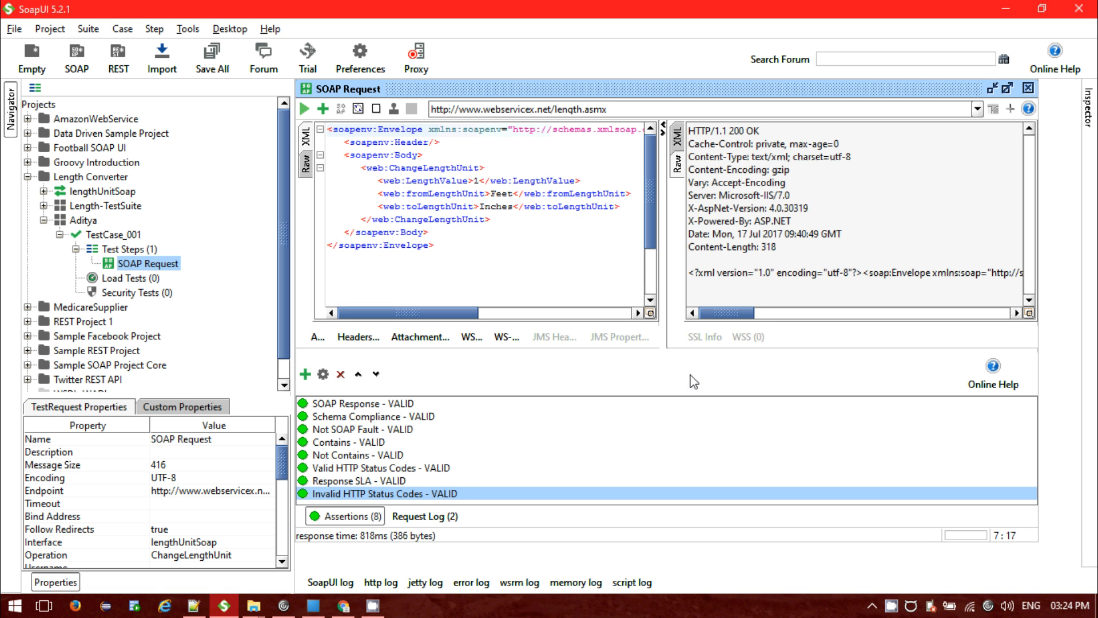
- Remove 404 from the Invalid HTTP Status Codes assertion, keeping only code 303
double_click(451, 492)
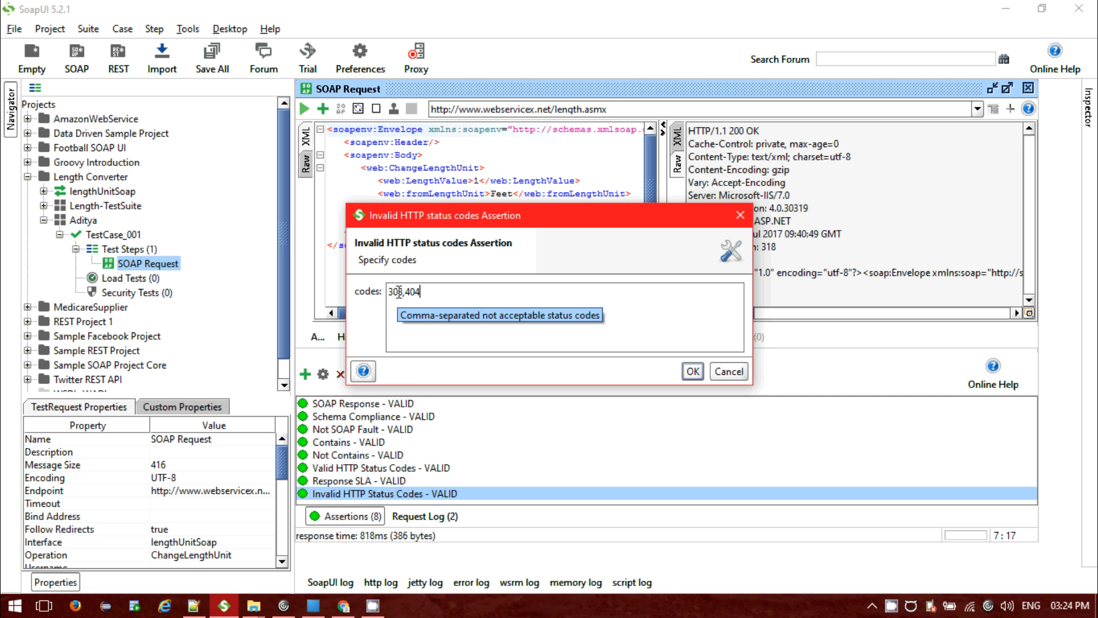
drag(424, 293, 403, 295)
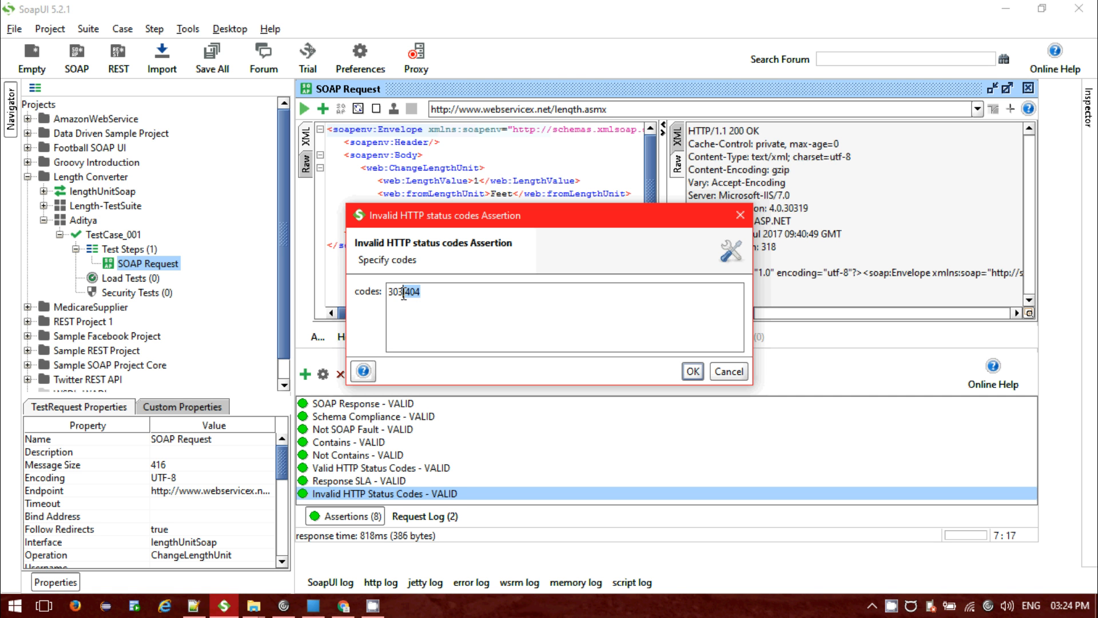
key(BackSpace)
click(691, 371)
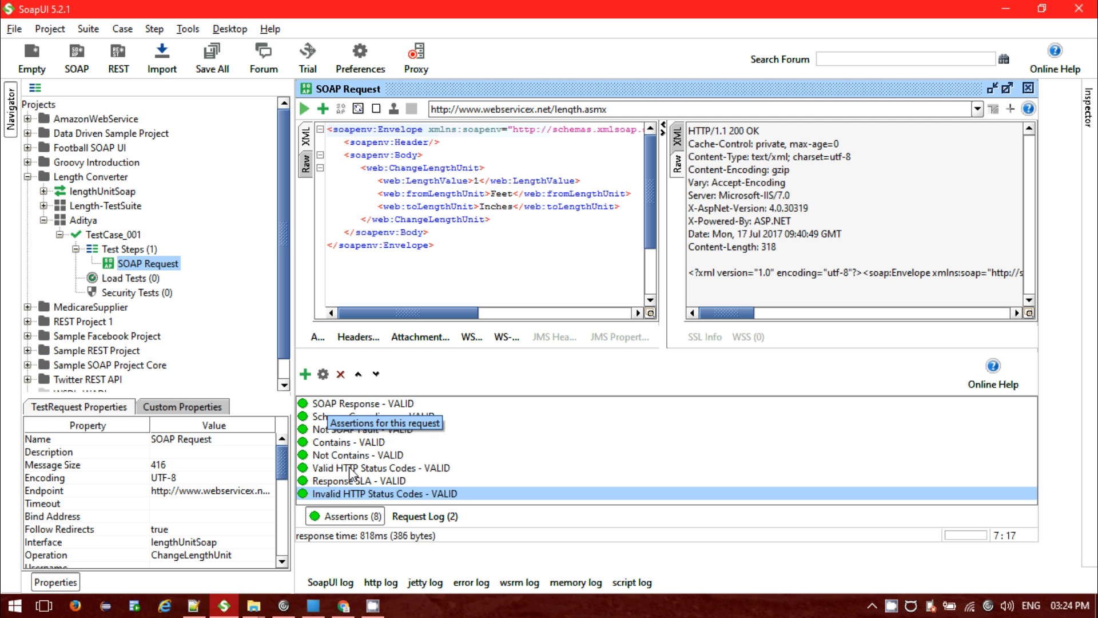
- Try to add another Contains assertion from the Property Content category
click(305, 373)
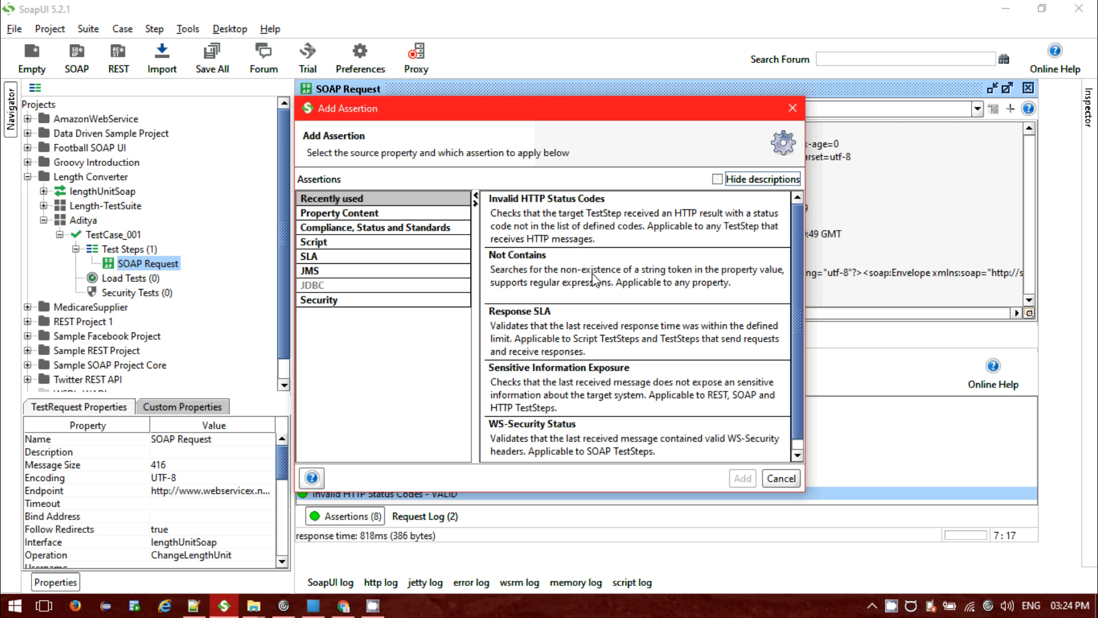
click(446, 228)
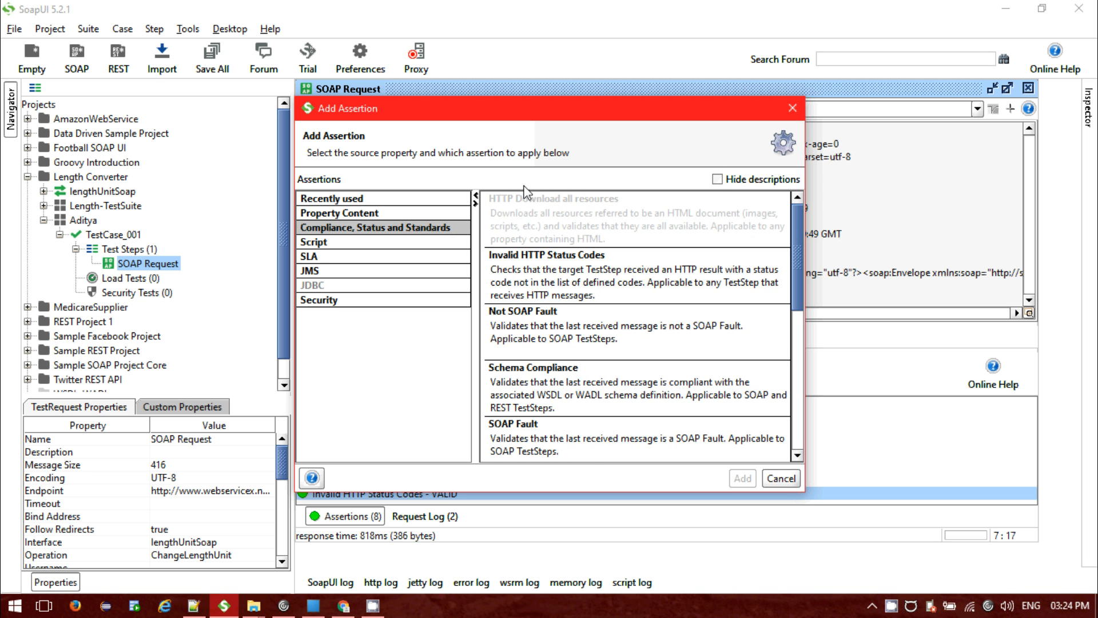
click(398, 216)
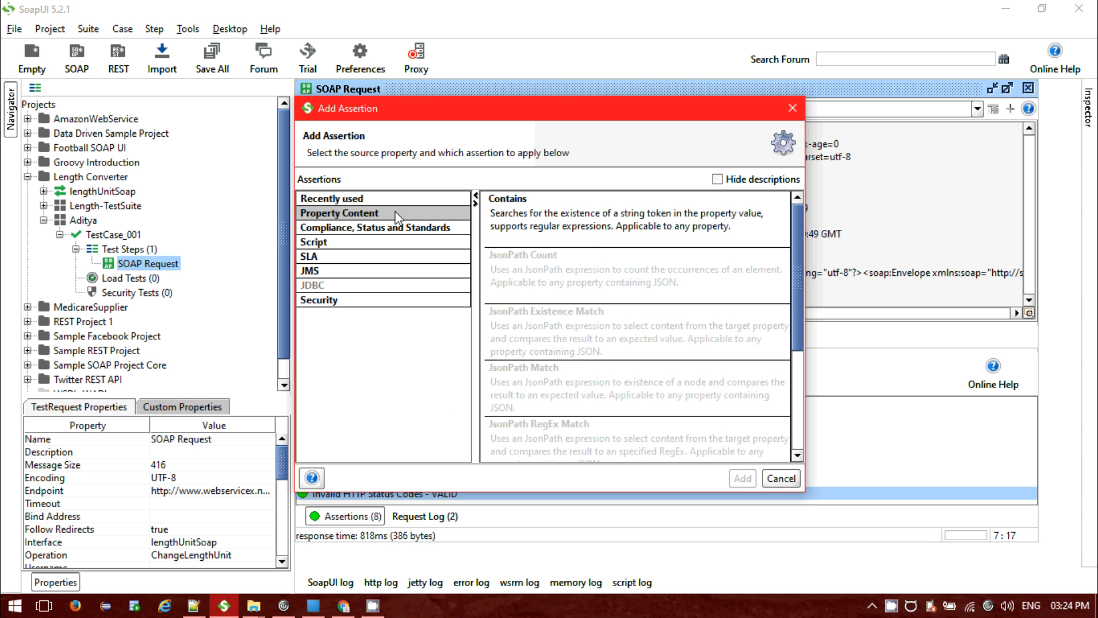
click(564, 213)
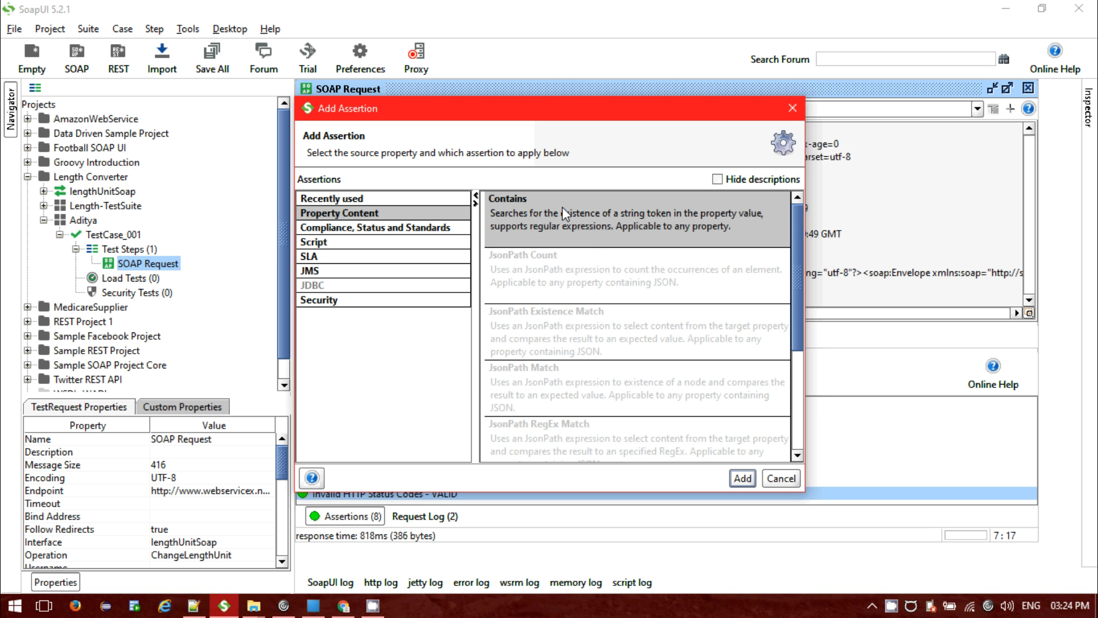
click(741, 479)
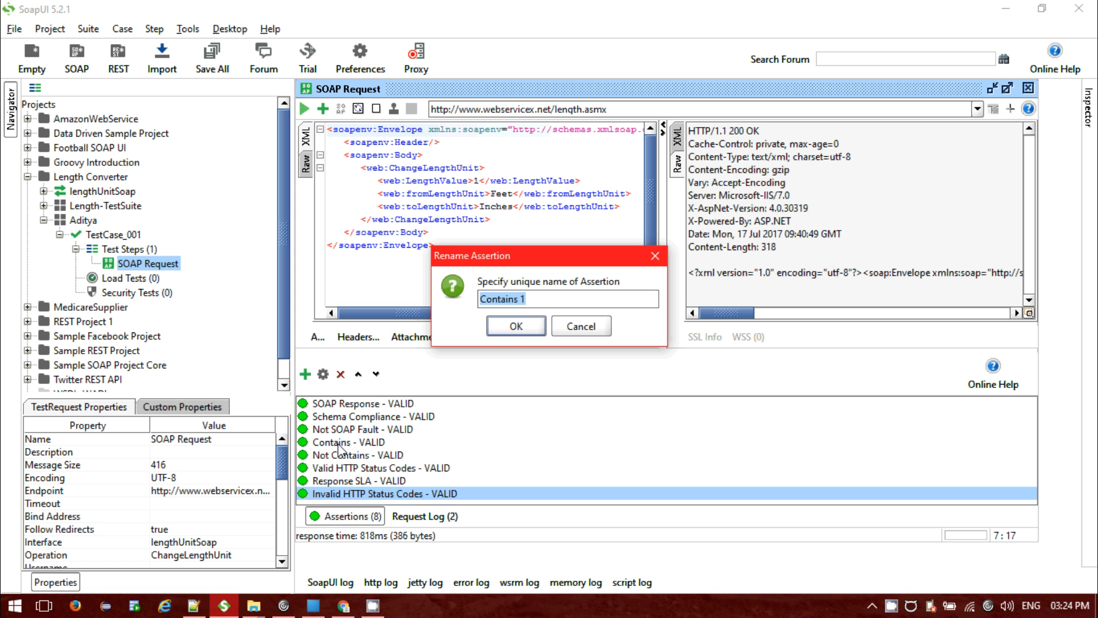
click(586, 326)
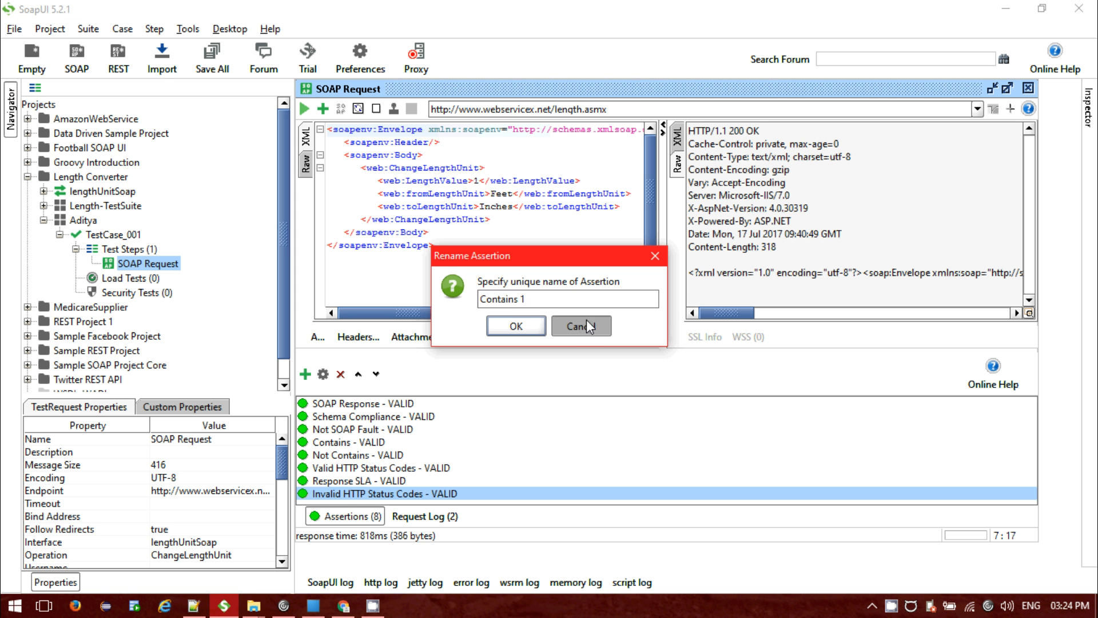
click(529, 322)
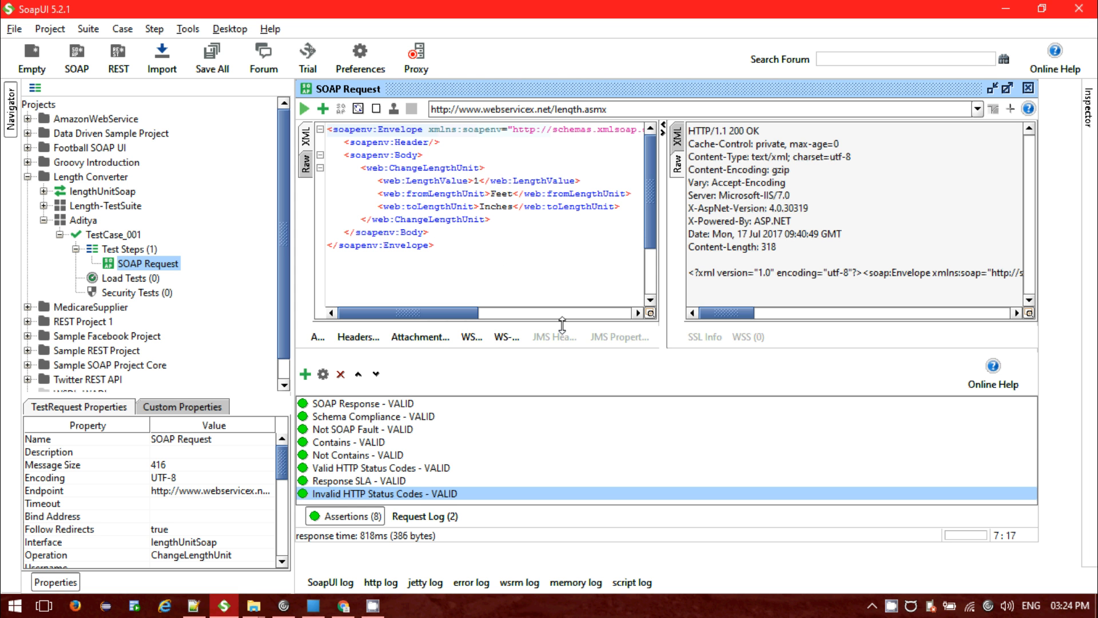
double_click(347, 443)
drag(543, 191, 603, 263)
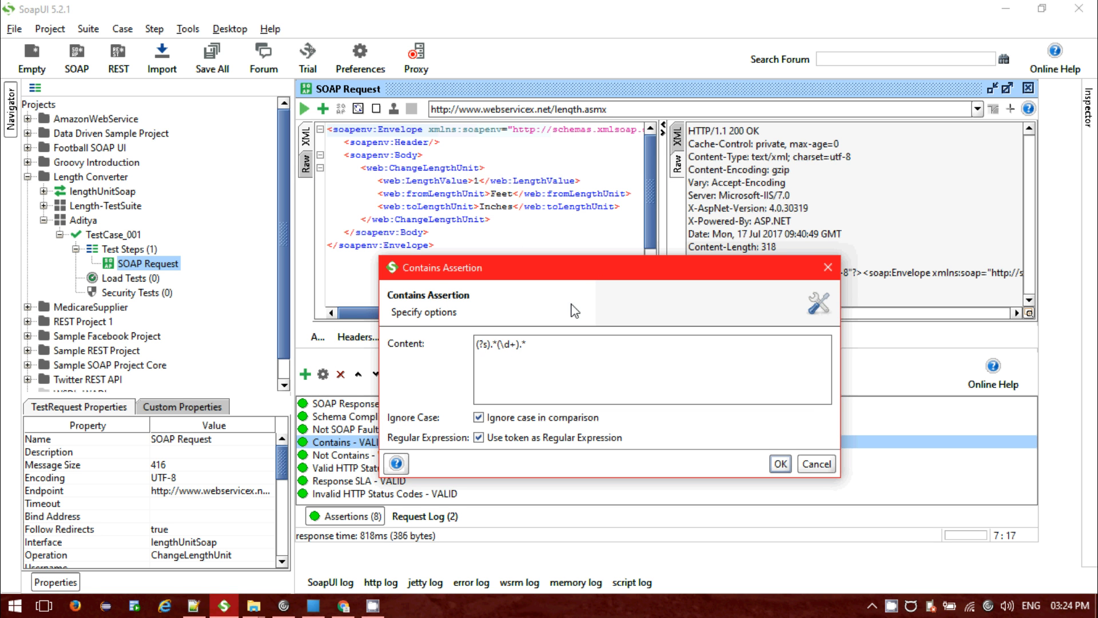
key(ctrl+a)
key(BackSpace)
click(592, 437)
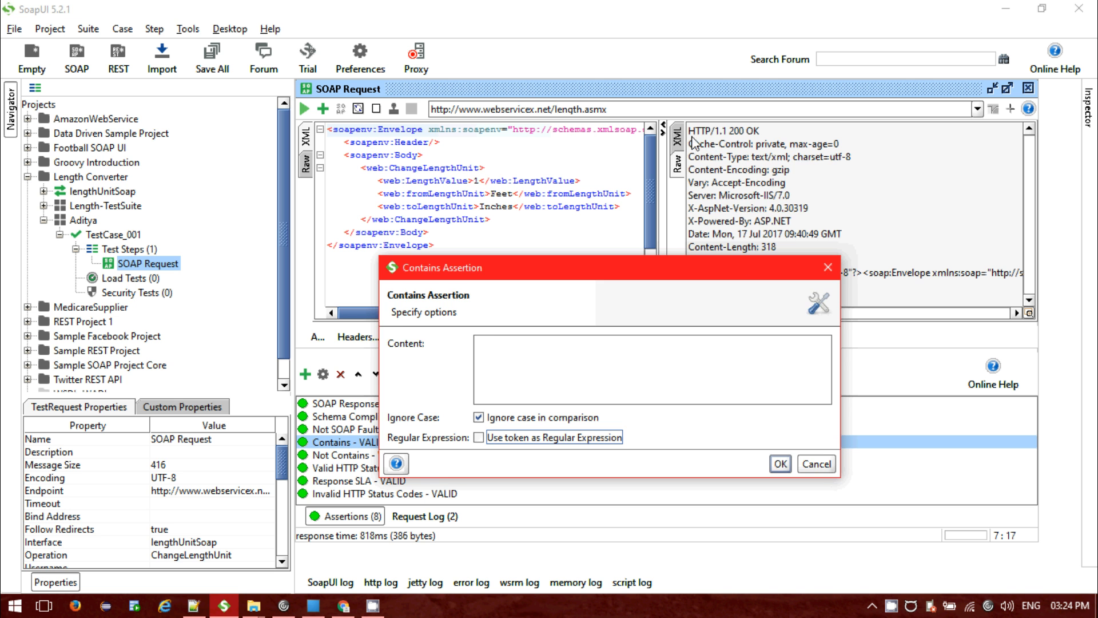
click(817, 463)
- Show the response as XML, and set the Contains assertion to check for the plain text 12 without regular expression matching
click(677, 136)
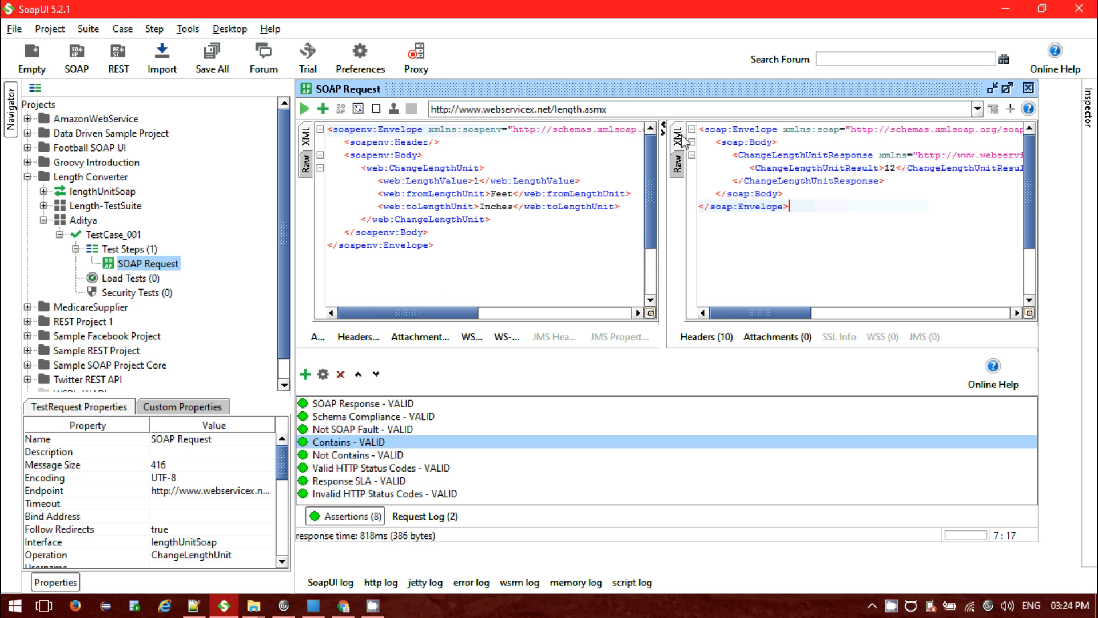
double_click(356, 442)
drag(495, 203, 635, 371)
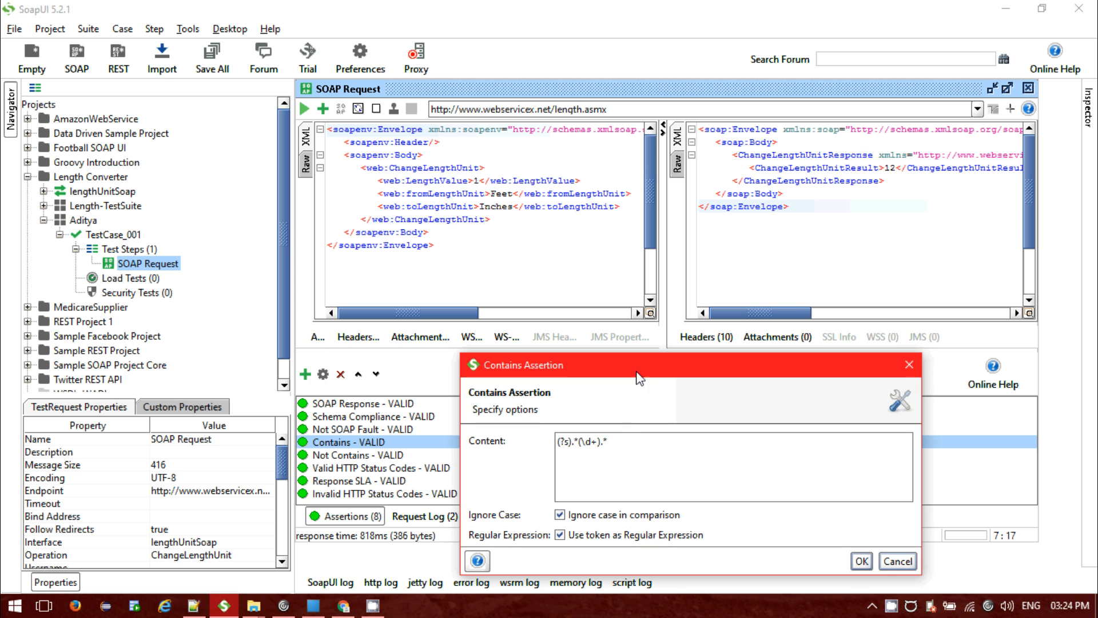
click(625, 445)
key(ctrl+a)
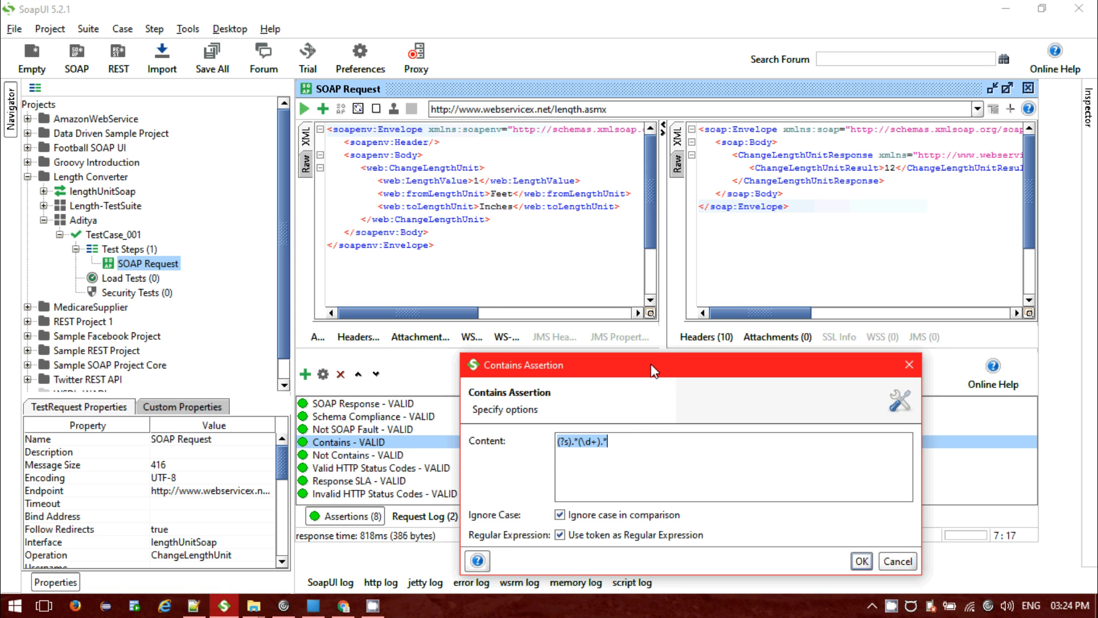
key(BackSpace)
drag(602, 284, 604, 295)
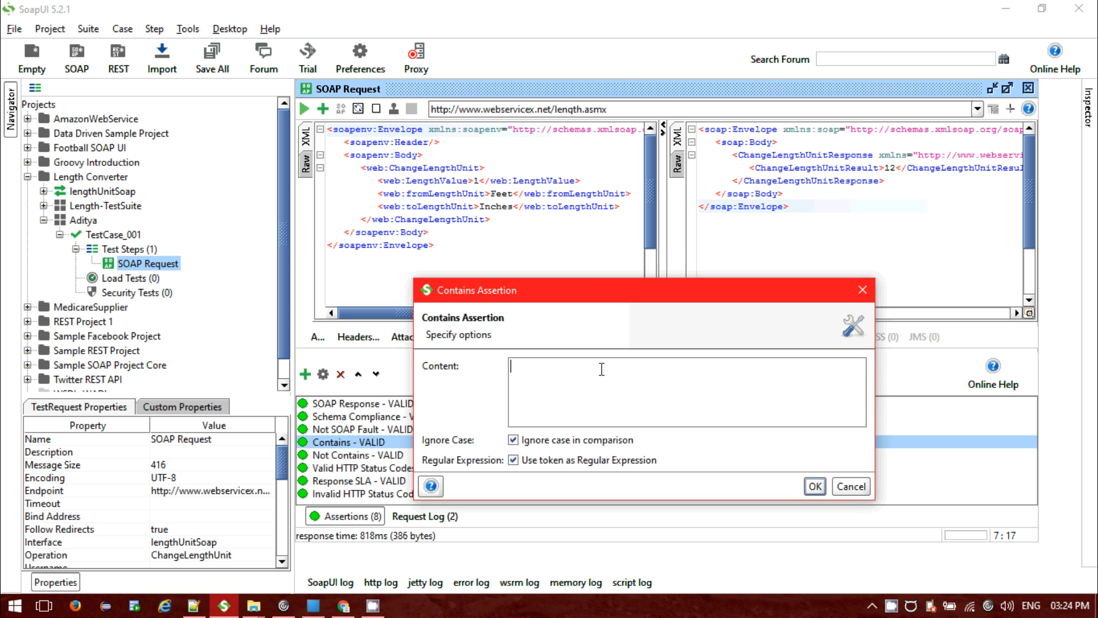
text(12)
click(542, 460)
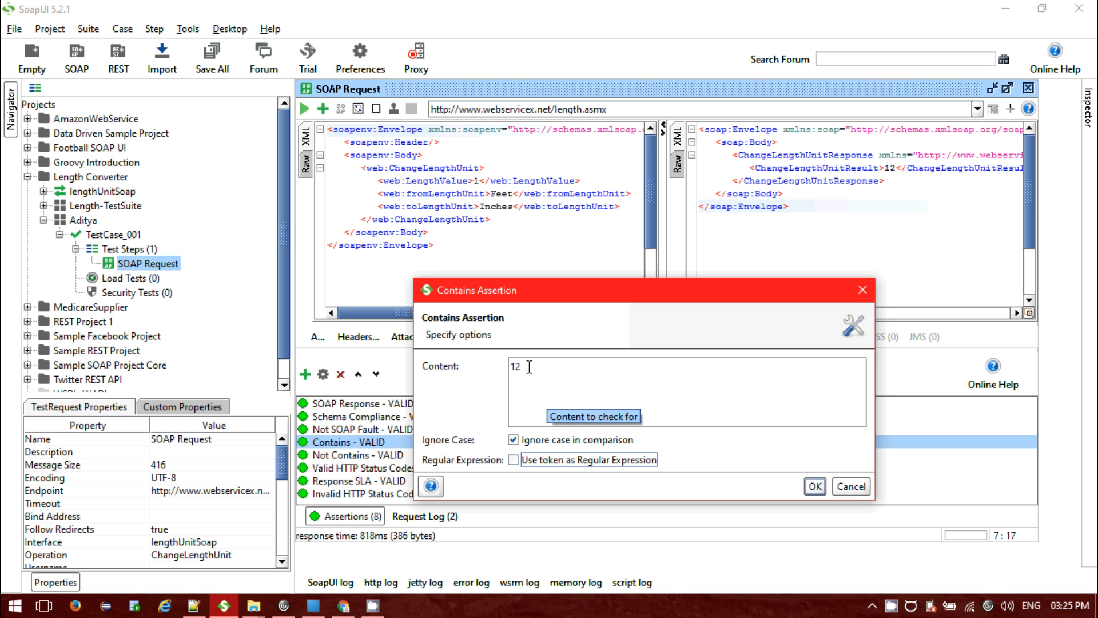
click(813, 487)
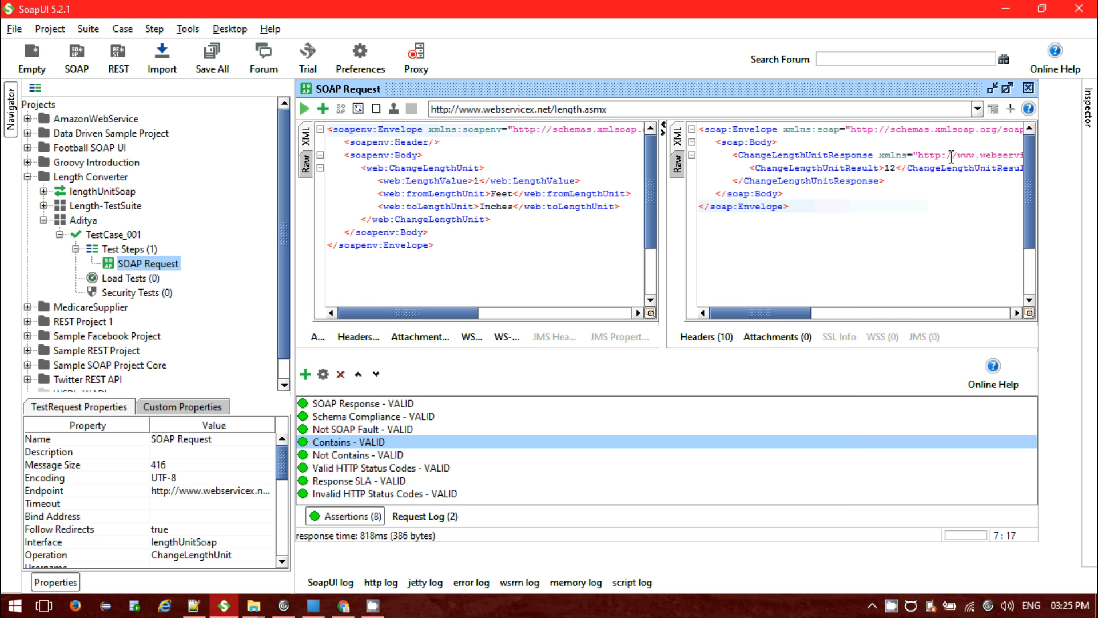
- Change the Contains assertion's content to 13
double_click(325, 446)
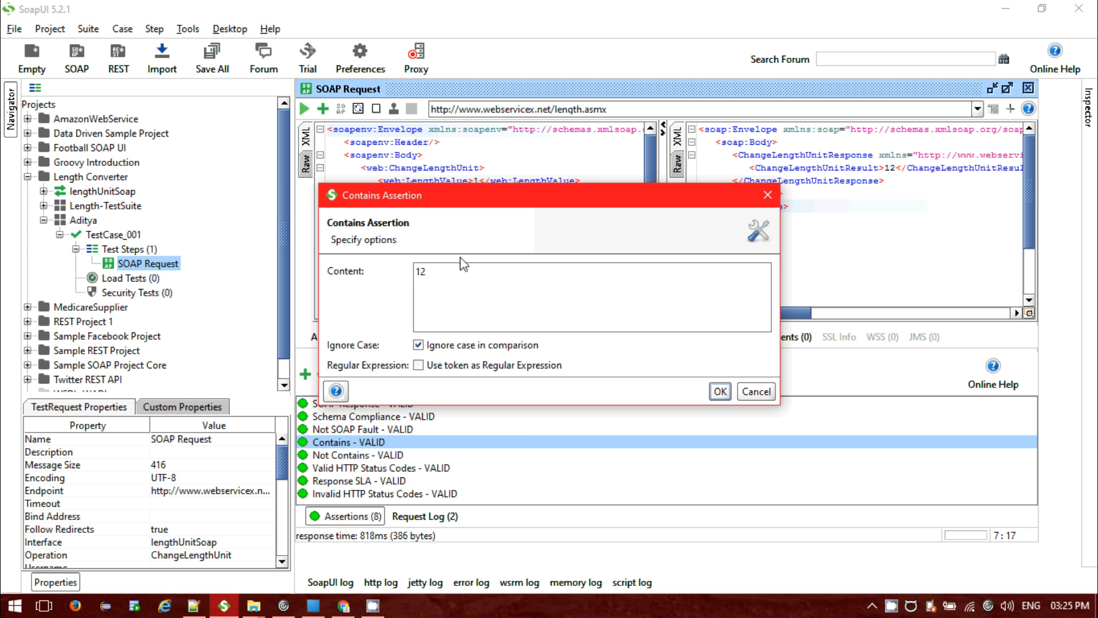
drag(456, 267, 406, 271)
text(1)
click(721, 391)
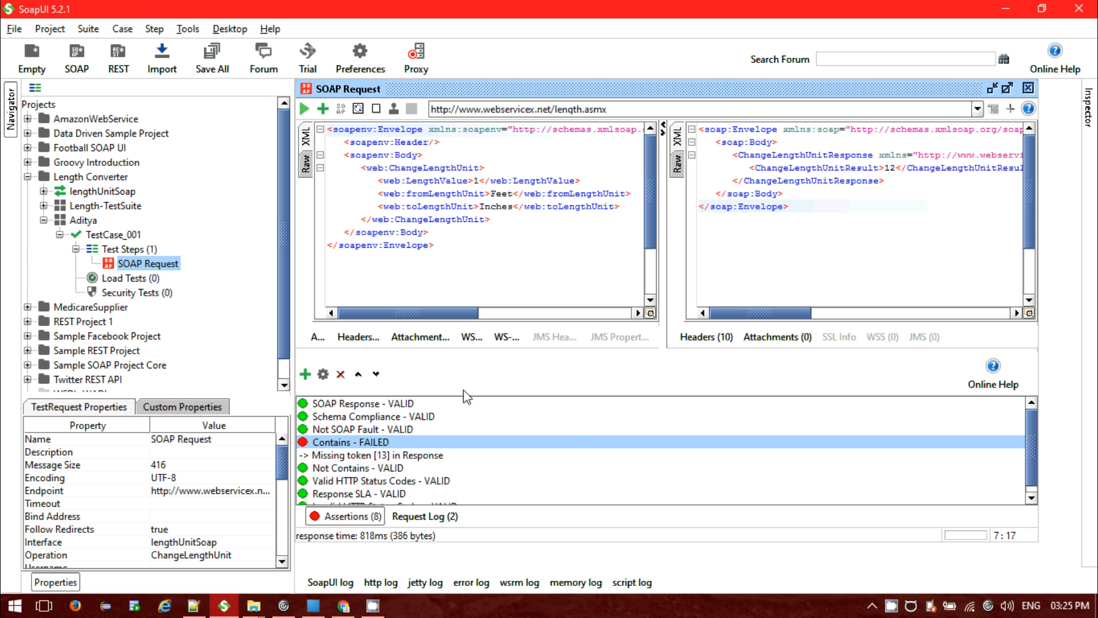
- Enable regular expression matching in the Contains assertion and replace its content with (\d+)
double_click(368, 443)
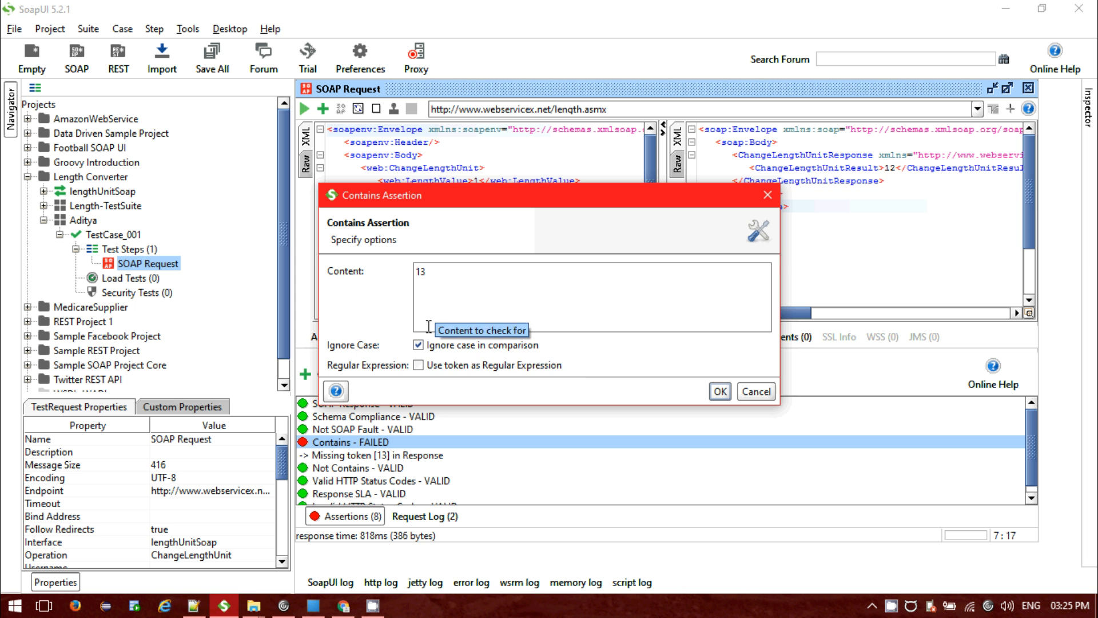
click(418, 368)
drag(436, 271, 408, 271)
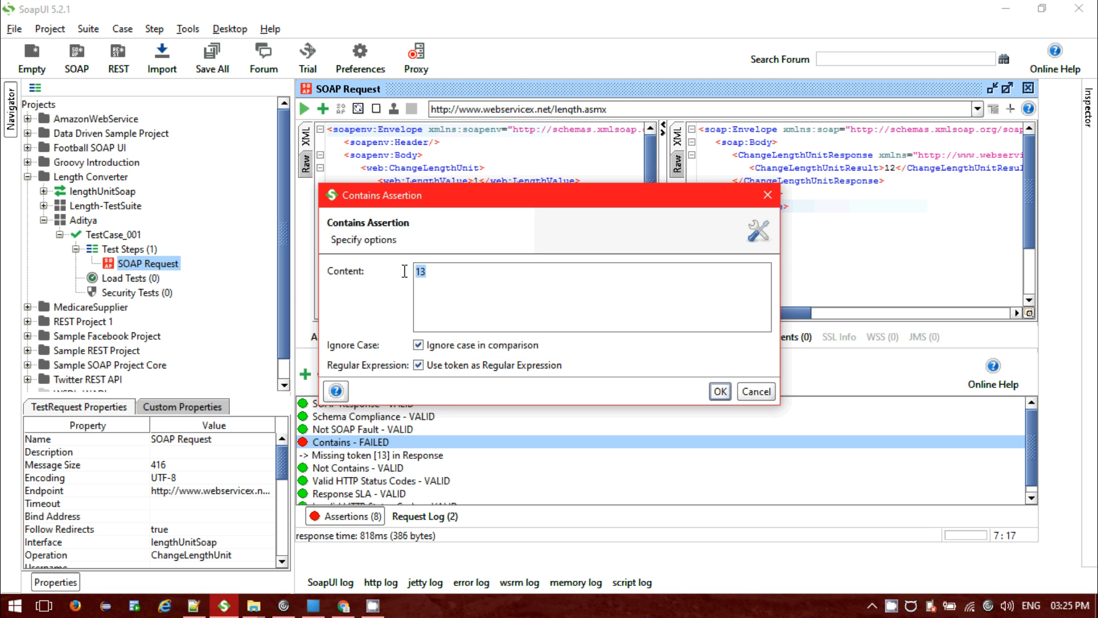
text((\d+)
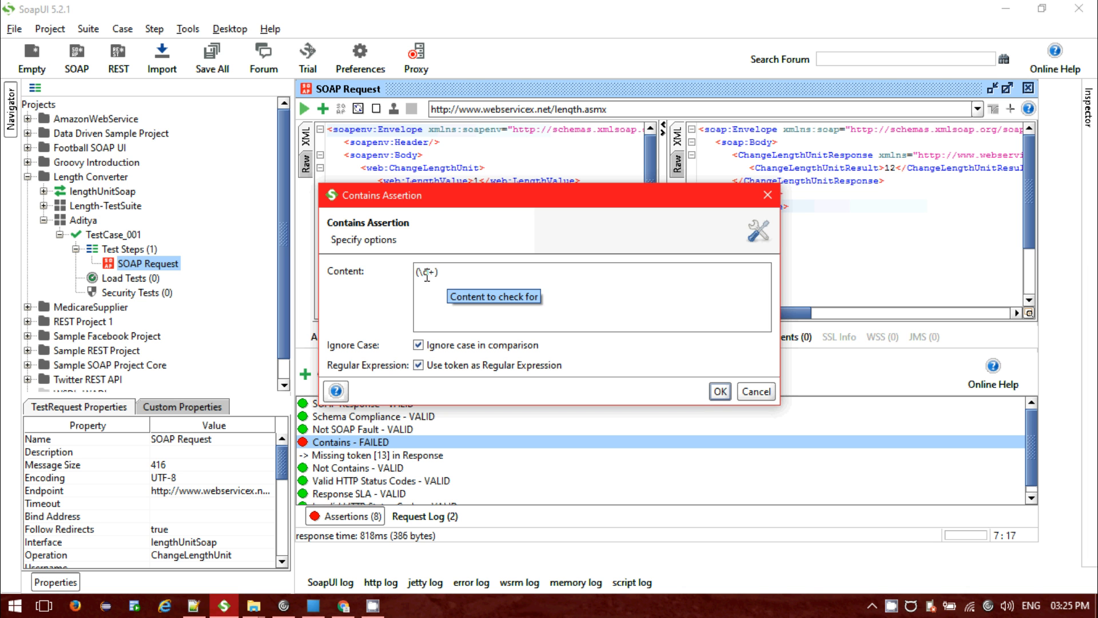
drag(436, 274, 415, 275)
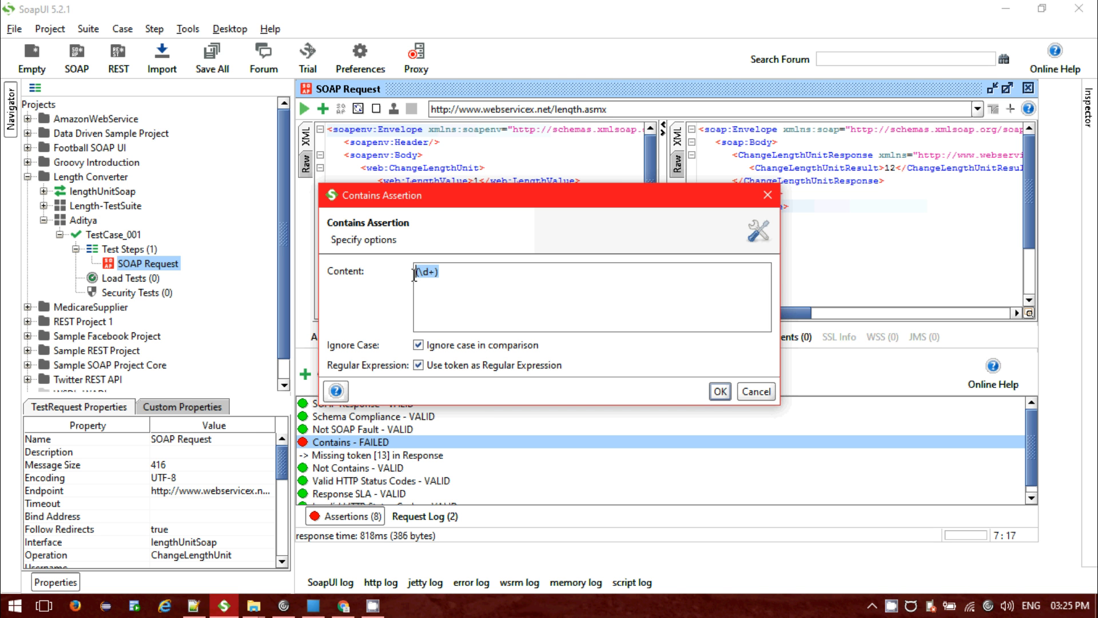
- Extend the Contains assertion's regular expression to (?s).*(\d+).*
click(436, 279)
text(s).*)
drag(430, 275, 416, 272)
click(434, 275)
drag(432, 275, 416, 273)
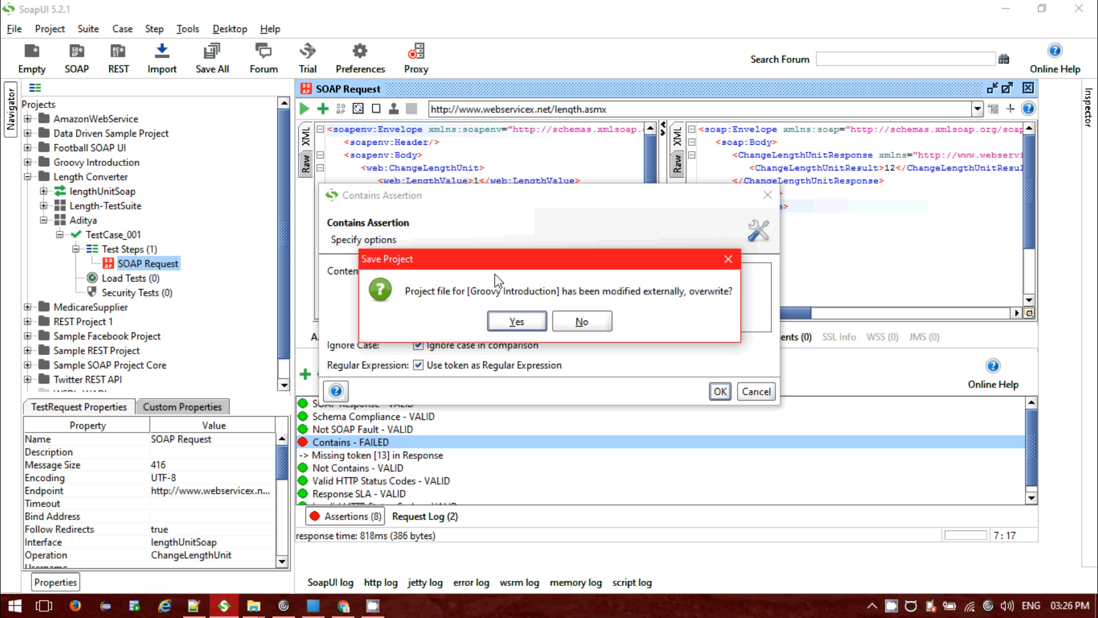
- Confirm overwriting the externally modified project files, including Groovy Introduction, MedicareSupplier and AmazonWebService
click(536, 320)
click(535, 322)
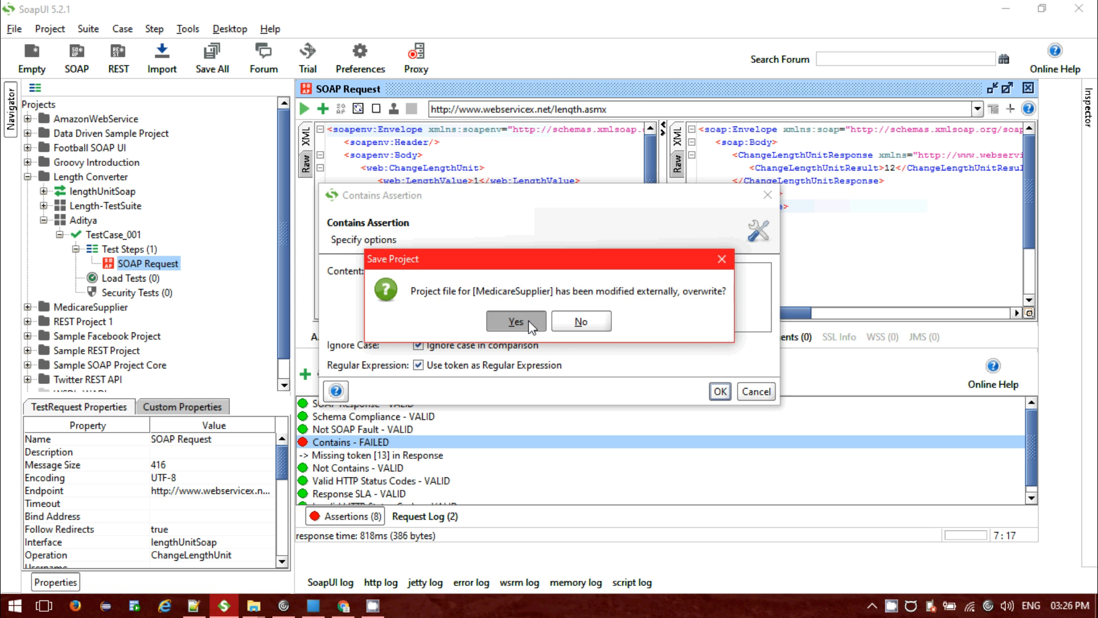
click(534, 323)
click(531, 325)
click(531, 325)
click(531, 325)
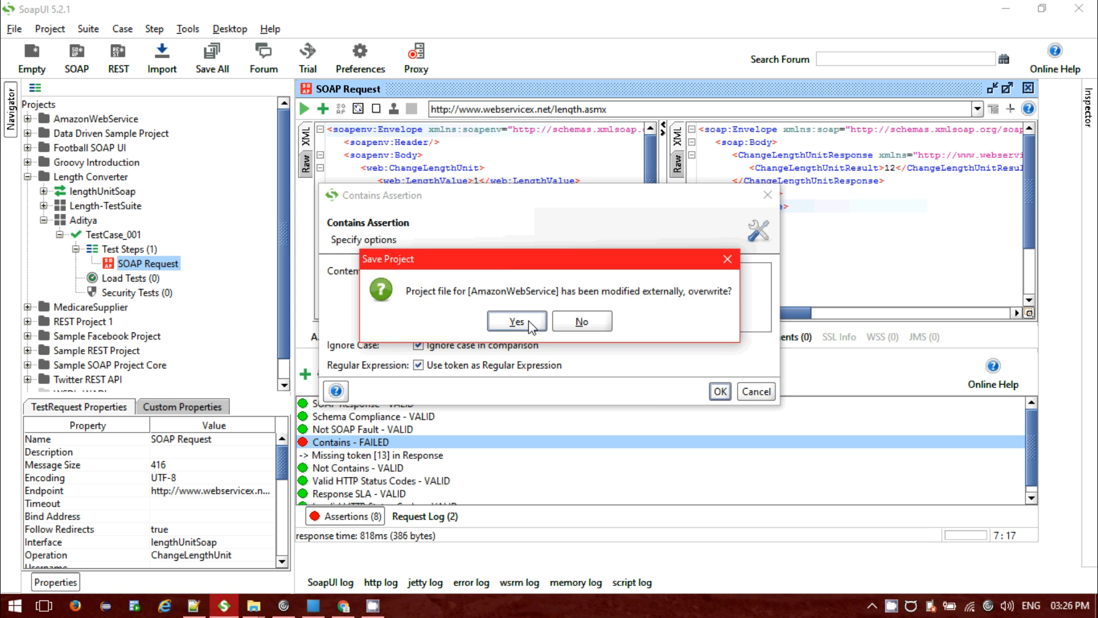
click(531, 326)
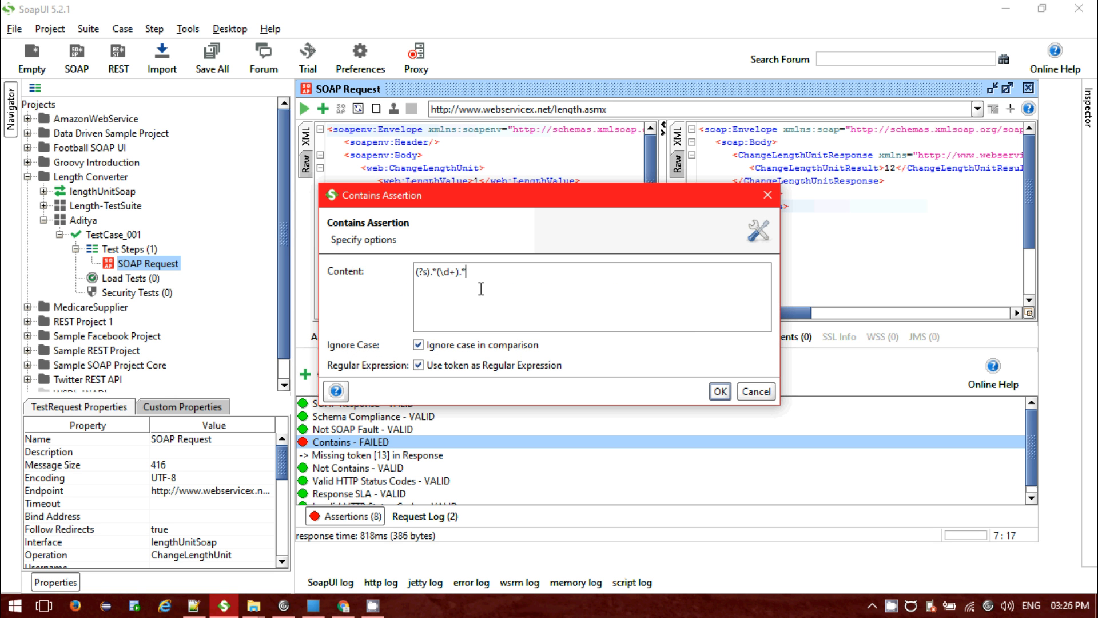
- Apply the regular expression to the Contains assertion, and reopen its settings from the assertions list to check the content
drag(460, 272, 437, 272)
click(480, 270)
click(720, 391)
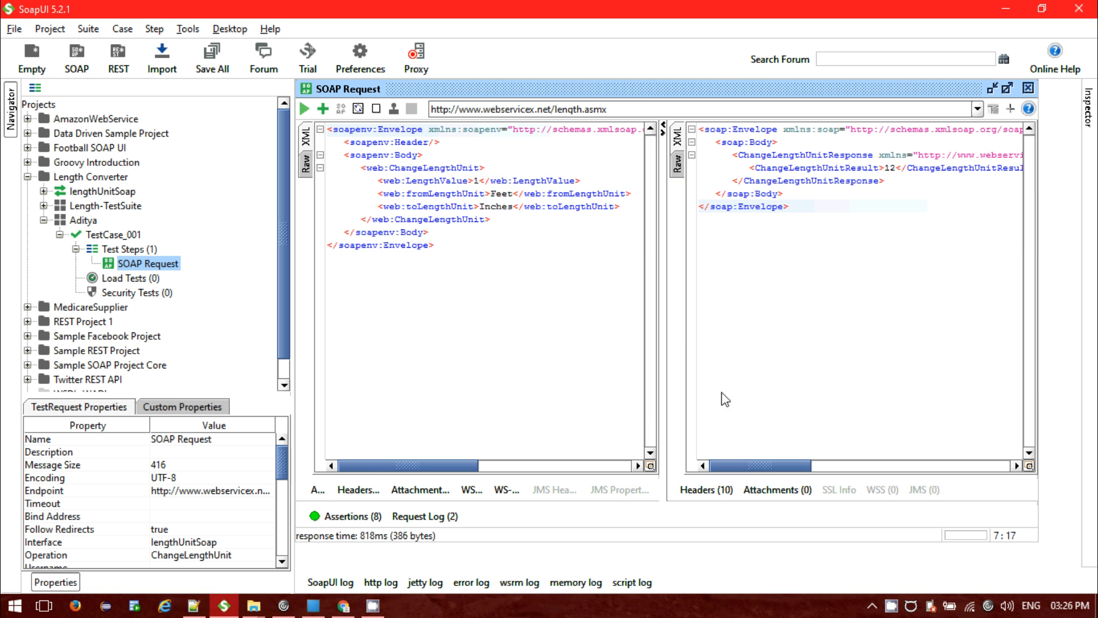
click(379, 521)
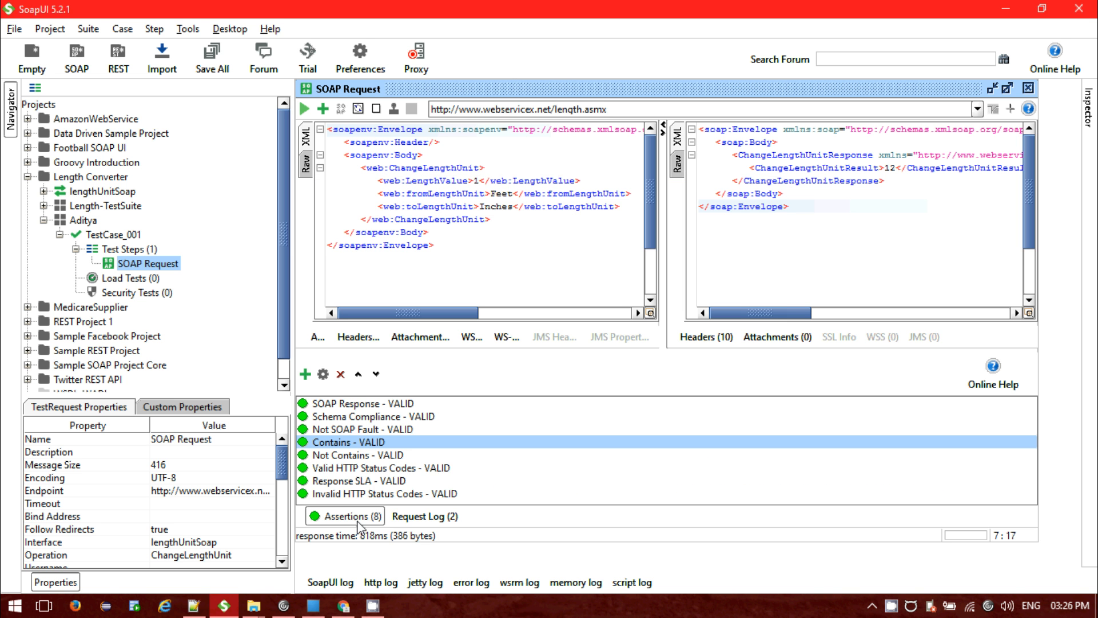
double_click(362, 444)
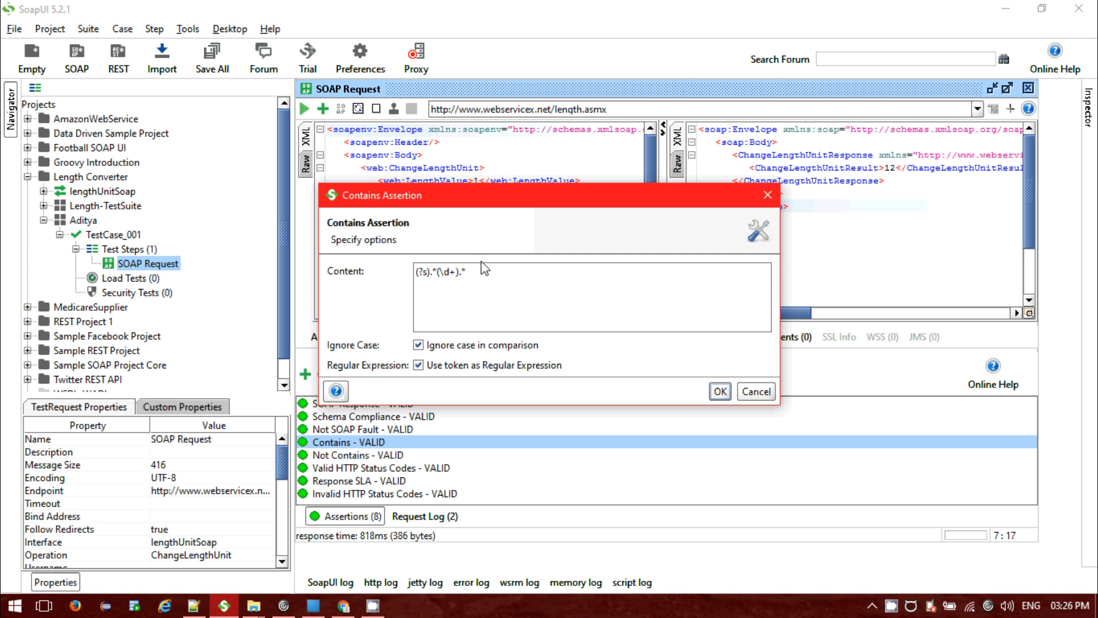
click(756, 391)
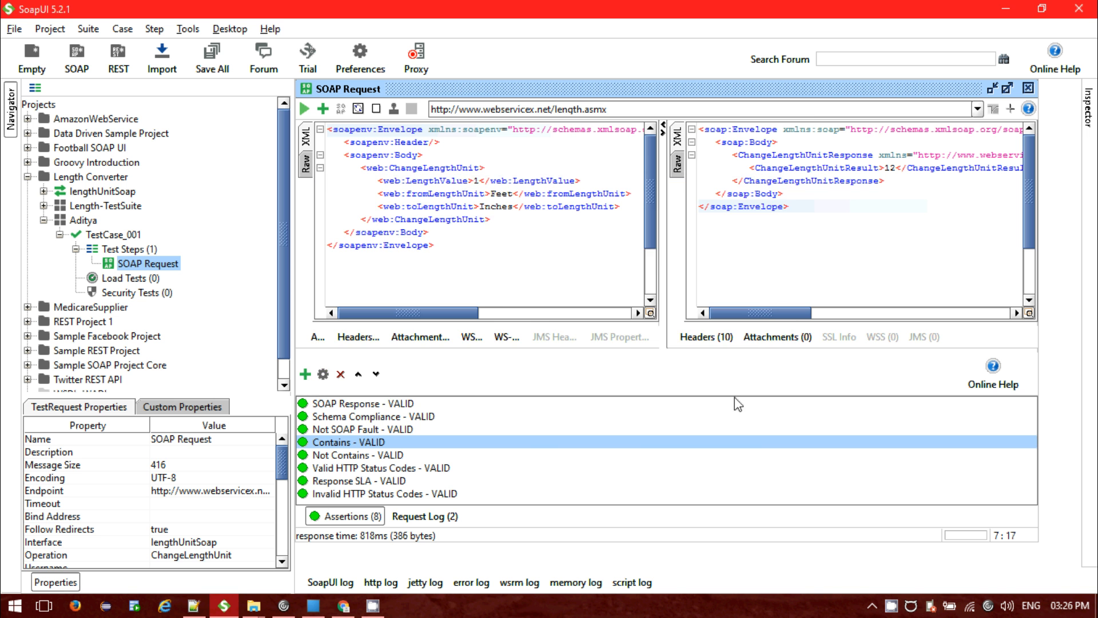
- Try to add another Not Contains assertion from the recently used assertions
click(306, 375)
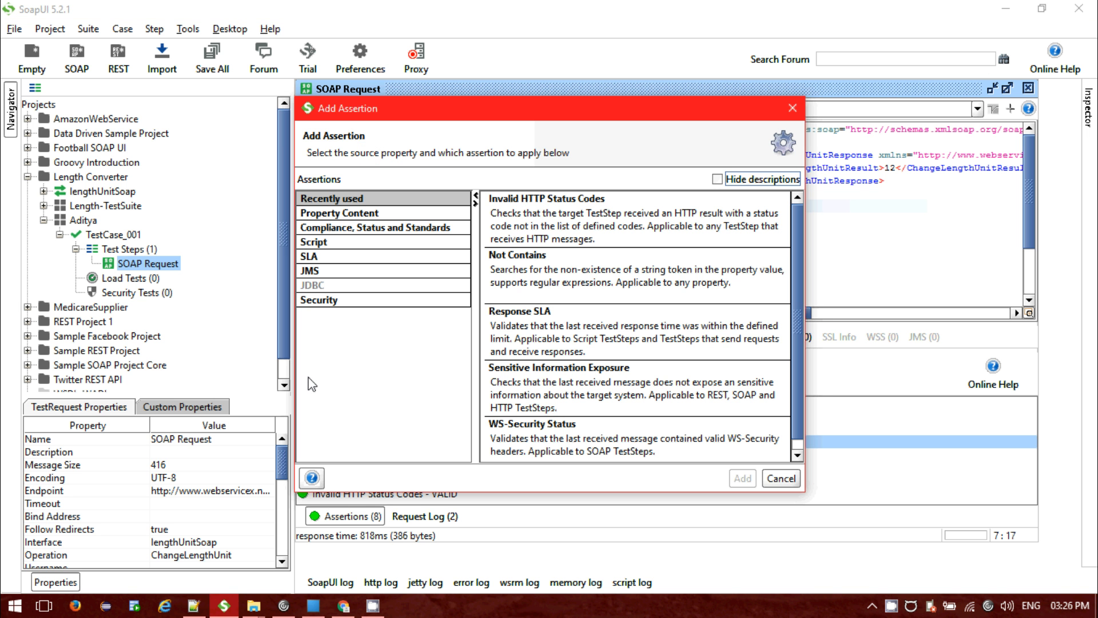
click(523, 280)
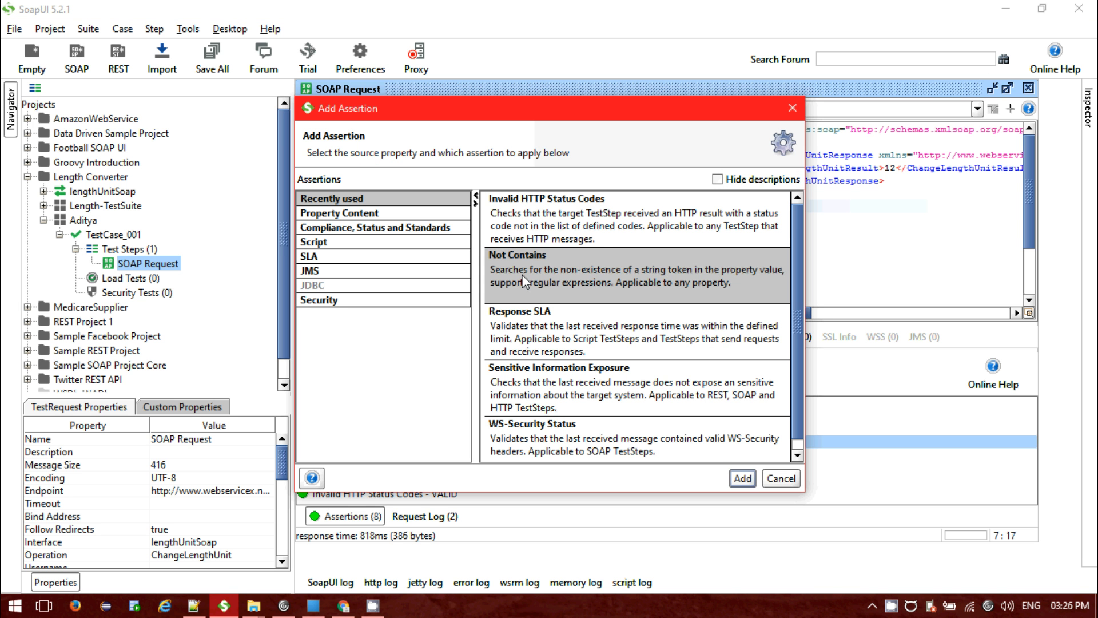
click(742, 478)
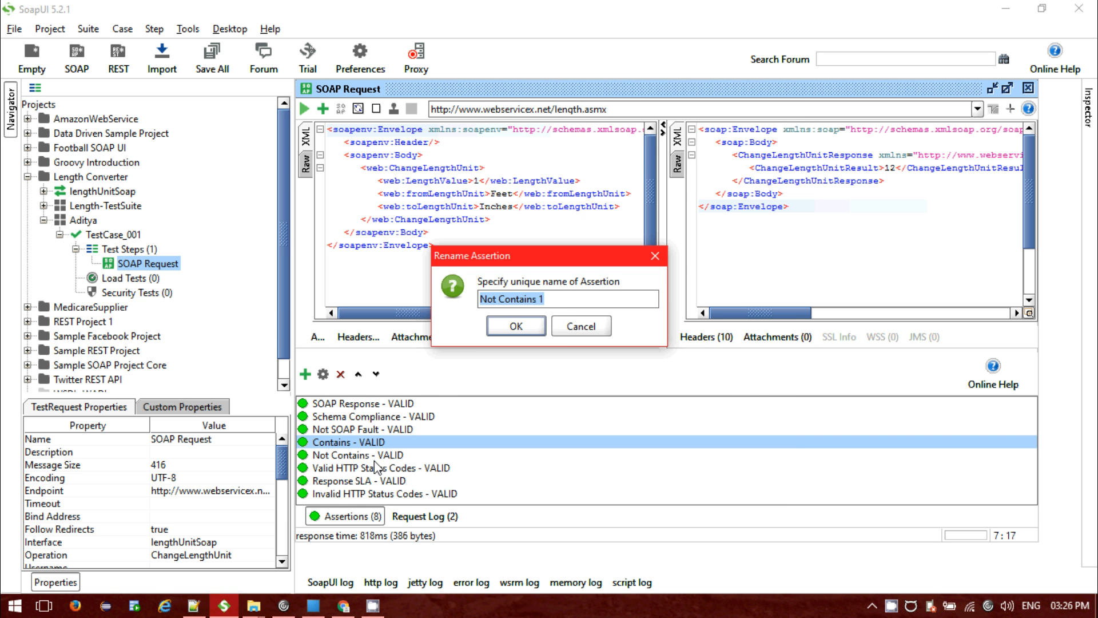
click(601, 328)
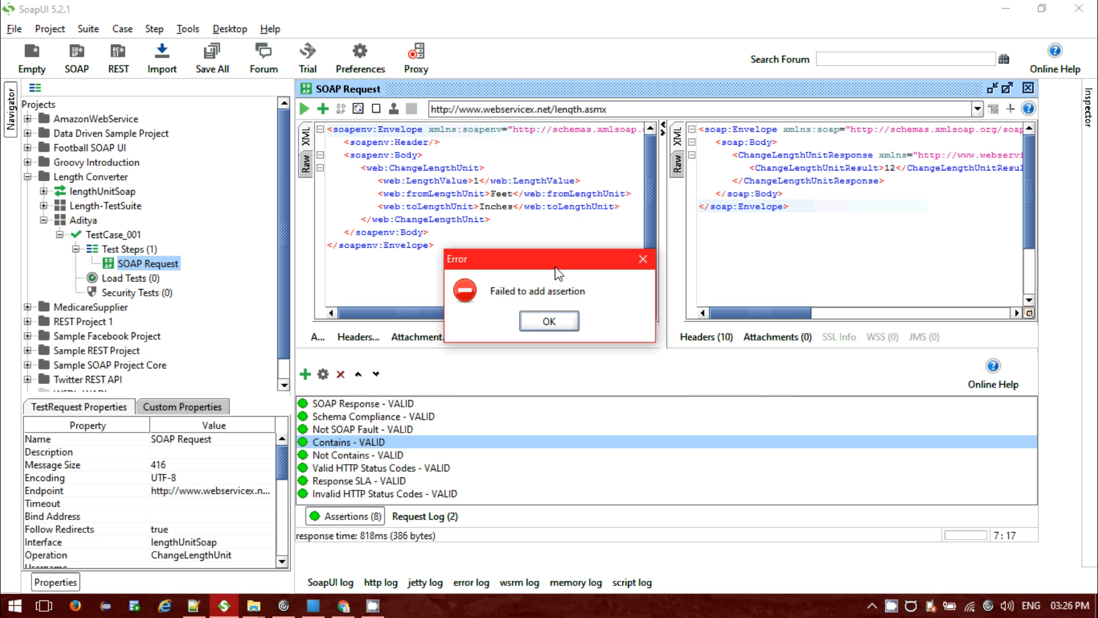
click(551, 320)
- Set the existing Not Contains assertion's content to 12
double_click(355, 455)
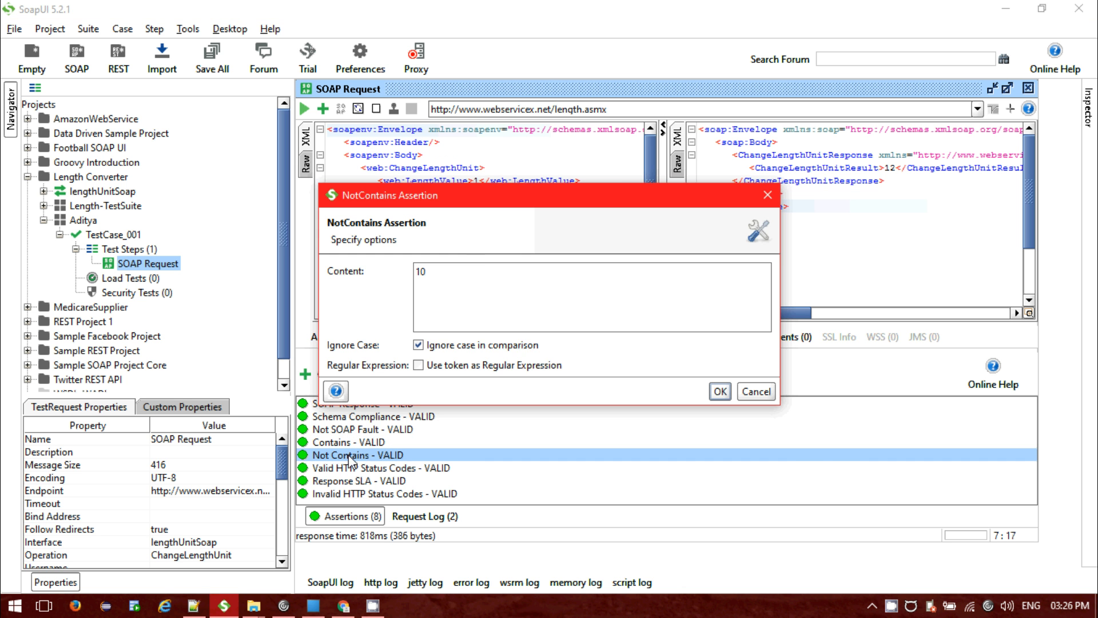
drag(510, 194, 566, 265)
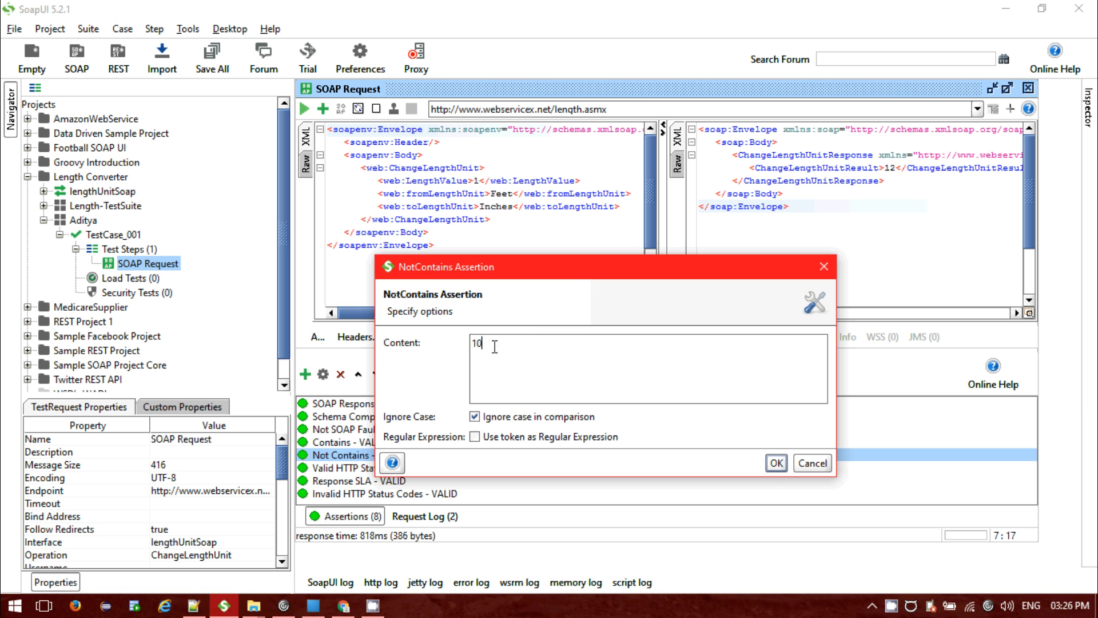
drag(492, 346, 460, 347)
text(12)
click(776, 462)
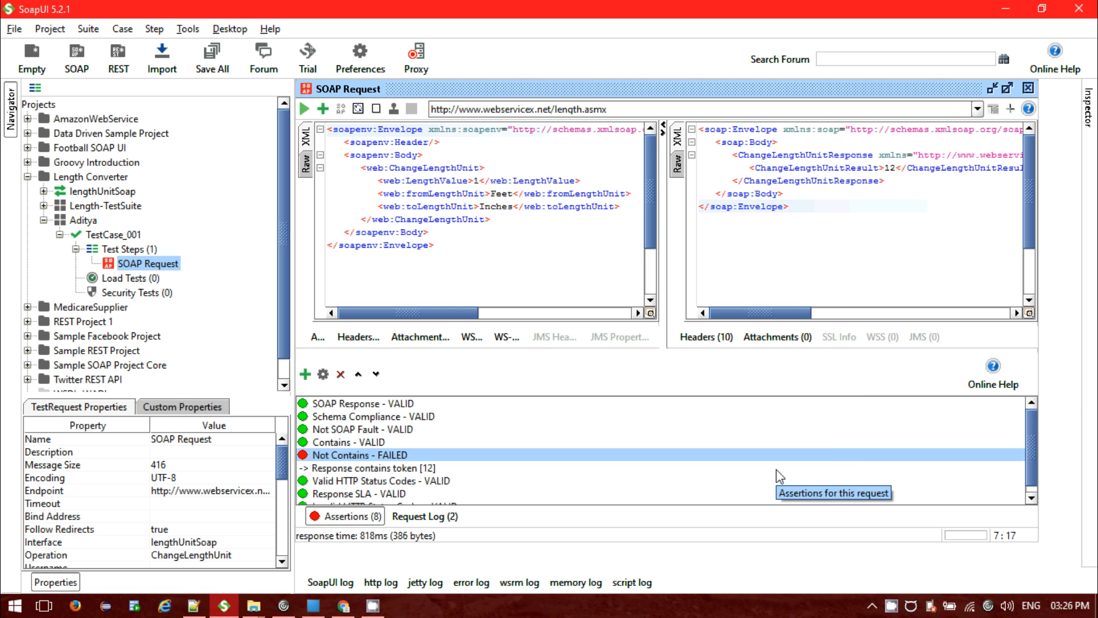
- Change the Not Contains assertion's content to 11, and review the results in the assertions list
double_click(374, 457)
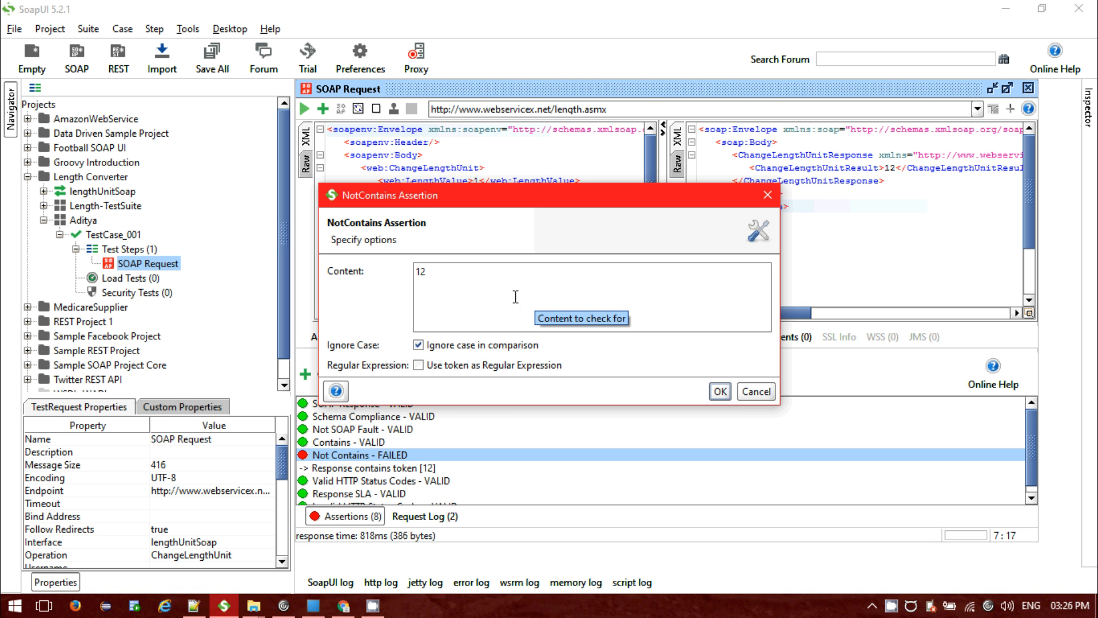
drag(441, 274, 422, 274)
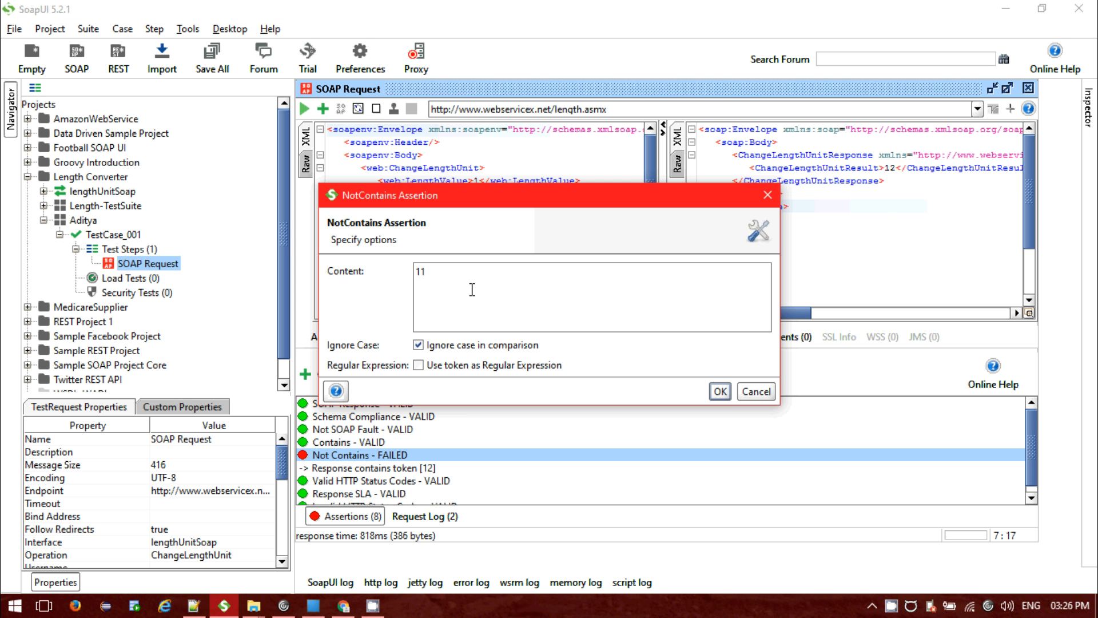
click(720, 391)
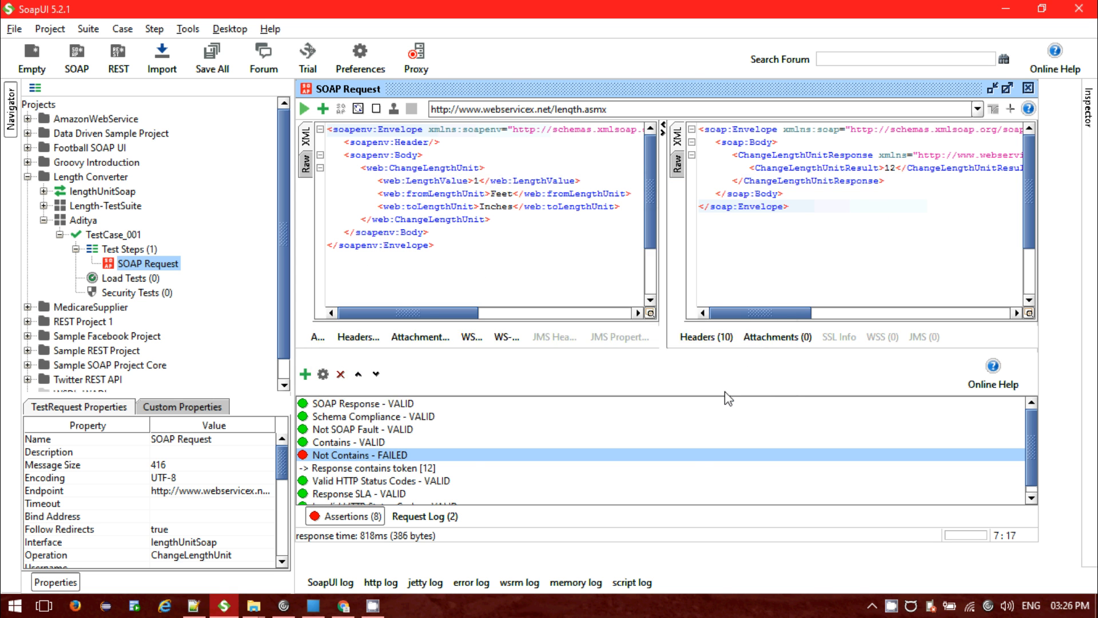
click(341, 515)
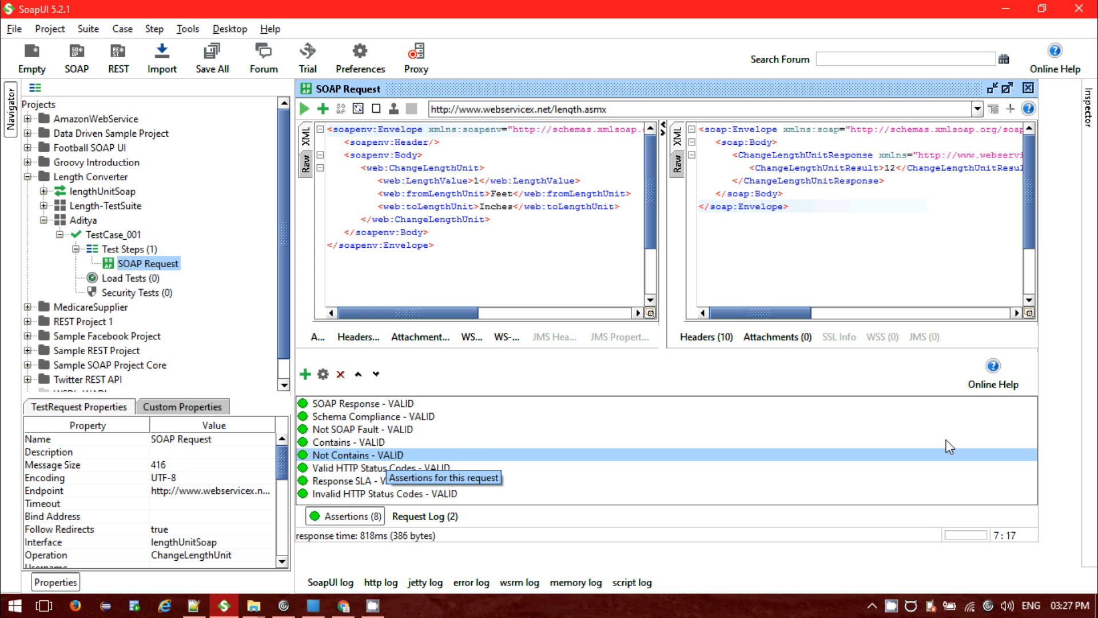
click(383, 442)
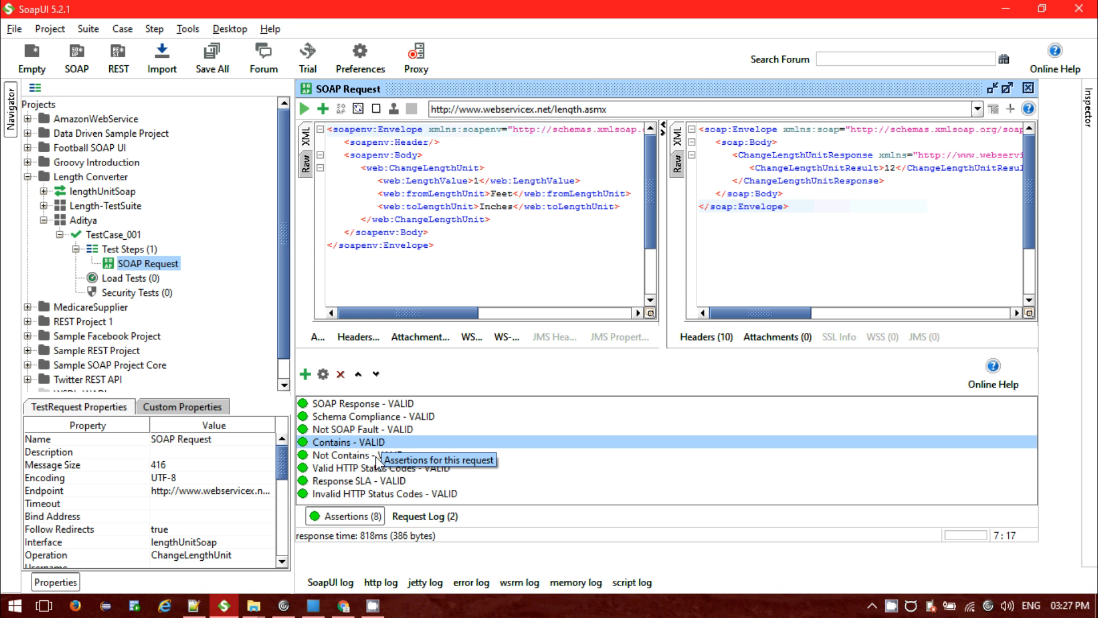
click(401, 469)
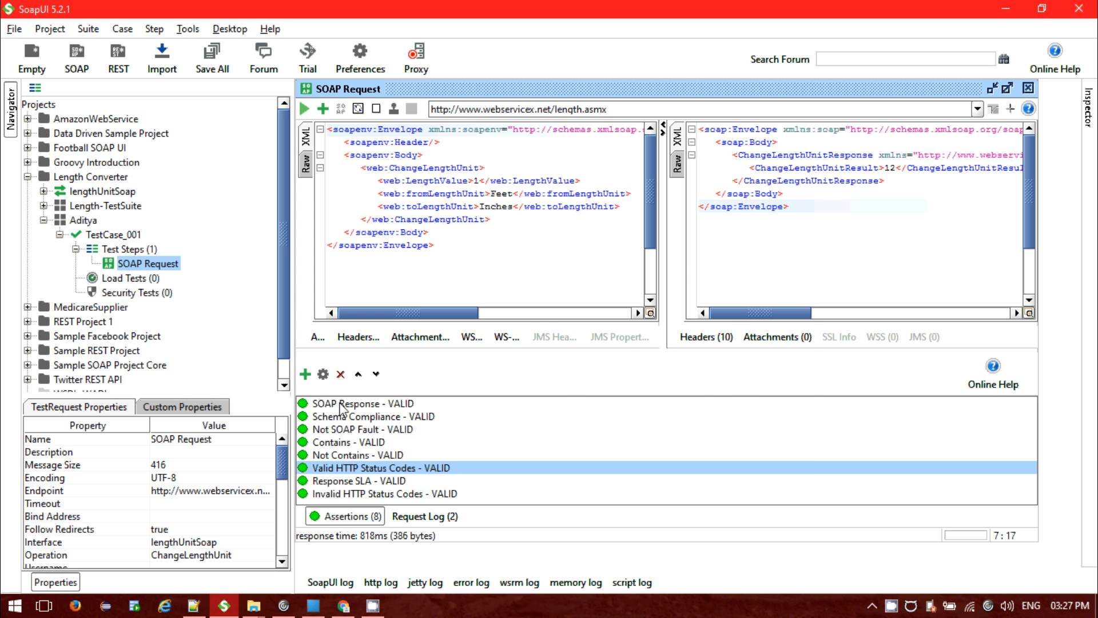
- Try to add another Response SLA assertion to the SOAP request
click(305, 373)
click(329, 257)
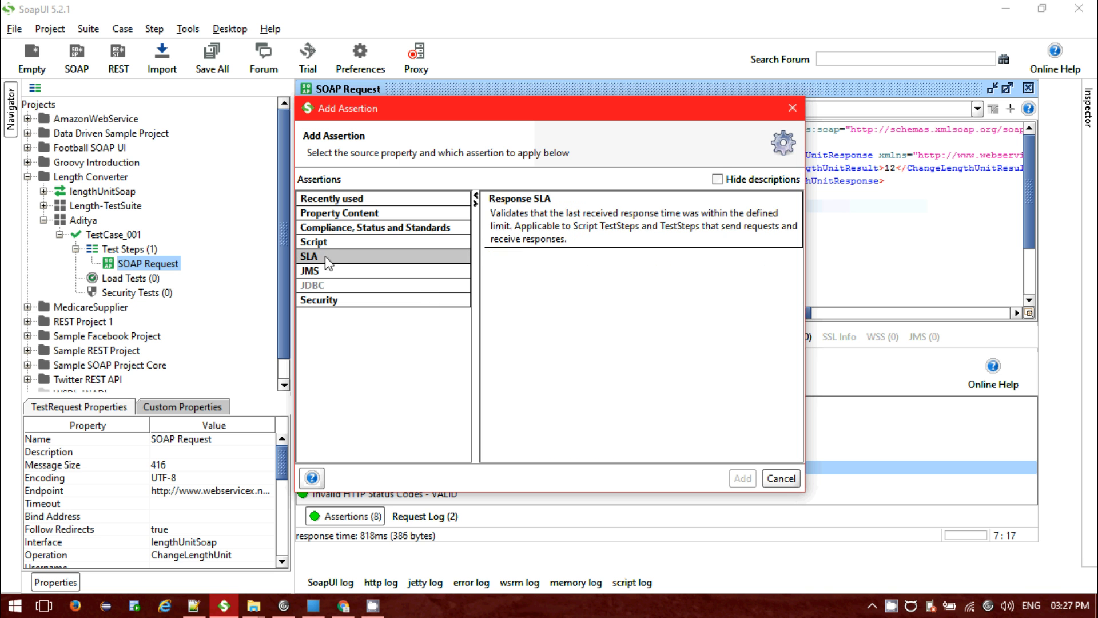
click(332, 245)
click(323, 261)
click(584, 218)
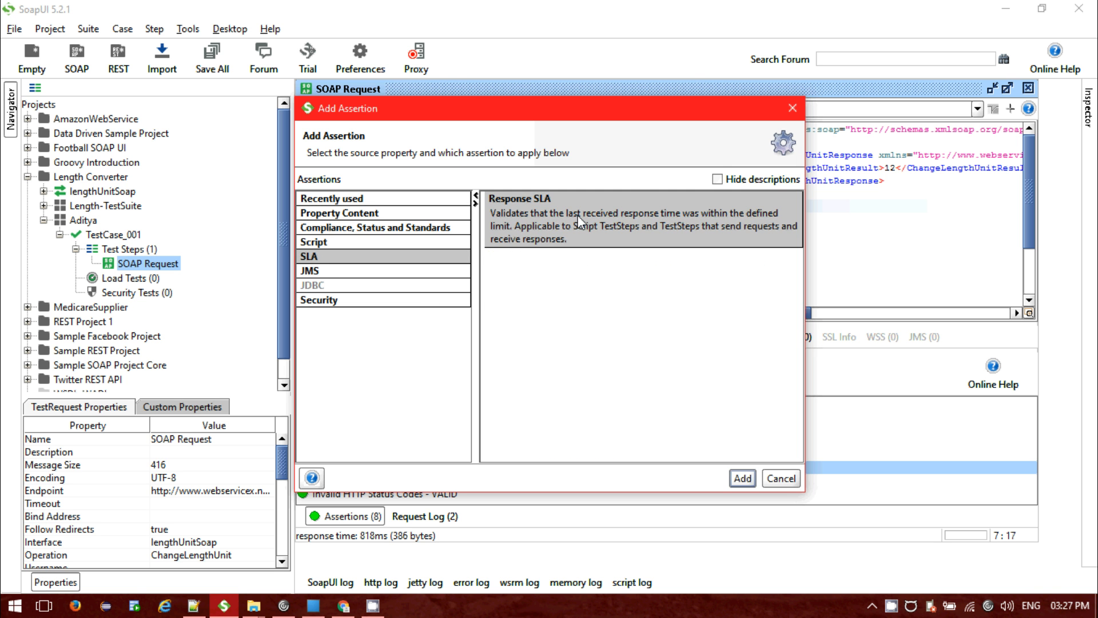
click(744, 474)
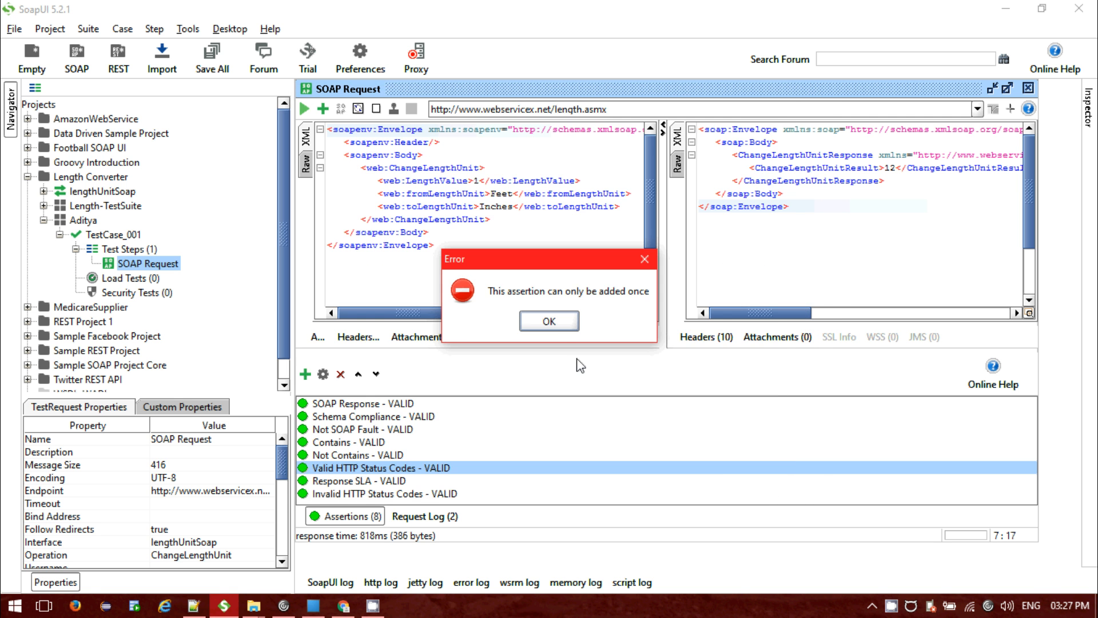
click(552, 318)
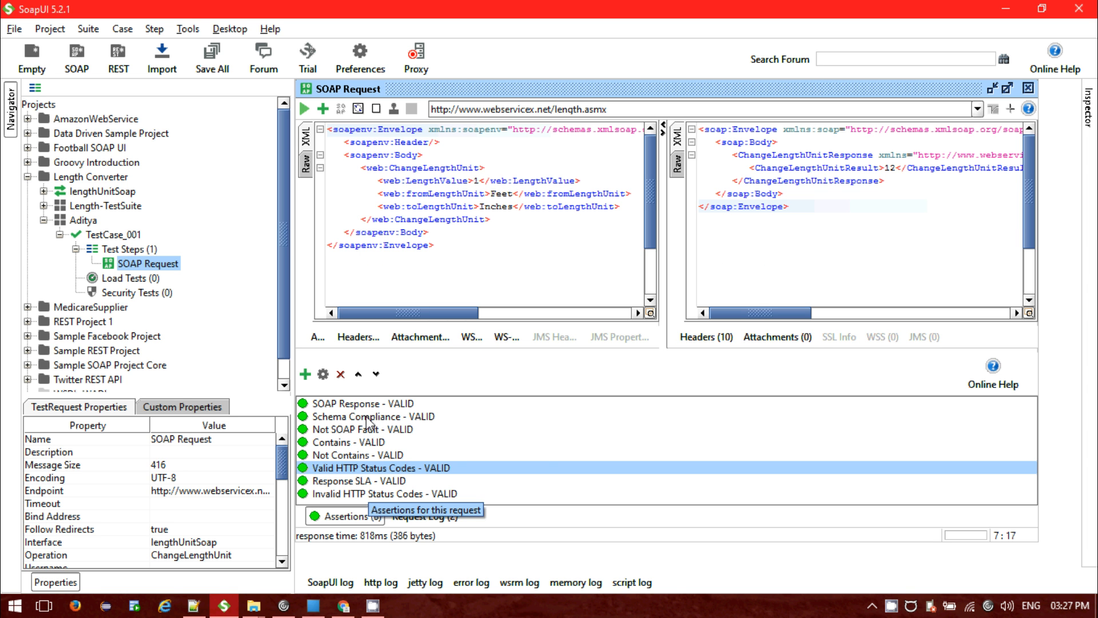
- Set the existing Response SLA assertion's maximum response time to 200 ms, and review its result in the assertions list
click(545, 455)
double_click(362, 481)
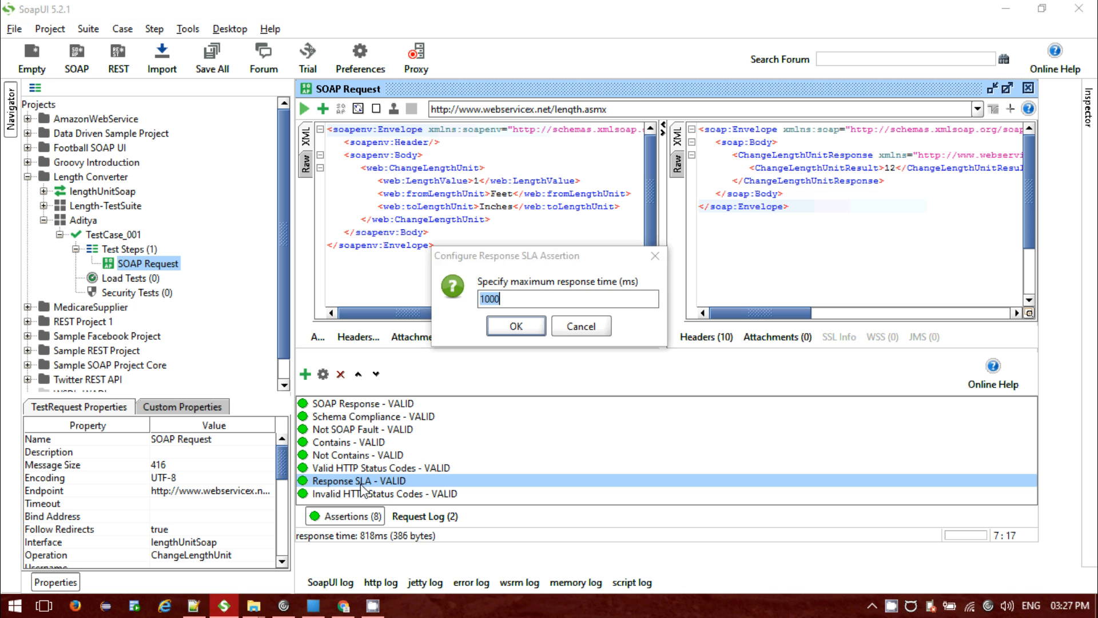
drag(518, 303, 472, 301)
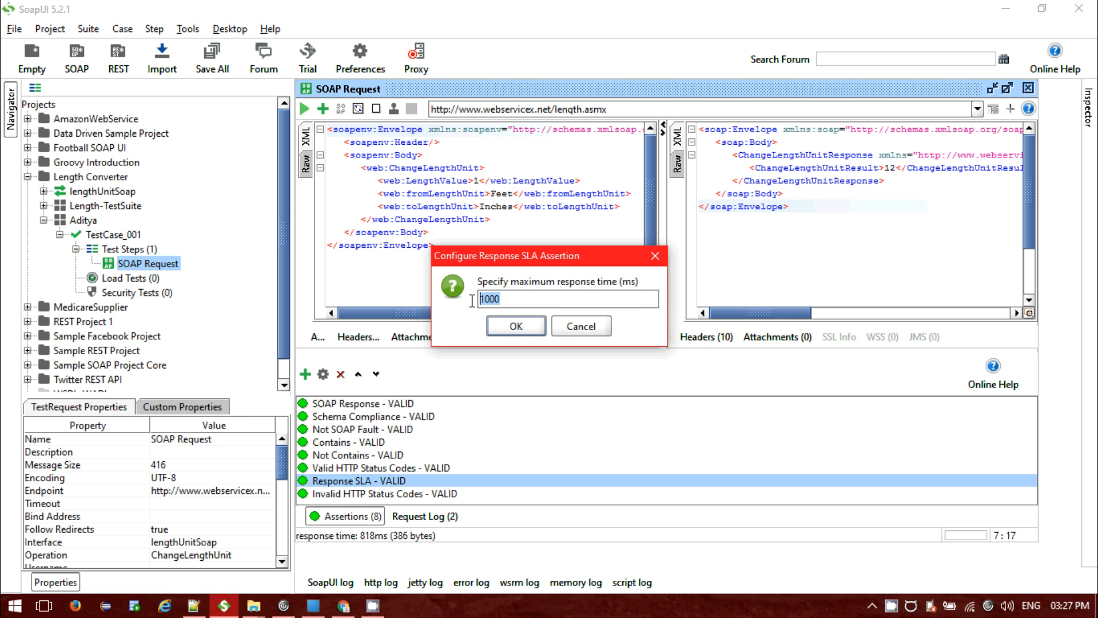
text(200)
click(517, 326)
click(377, 495)
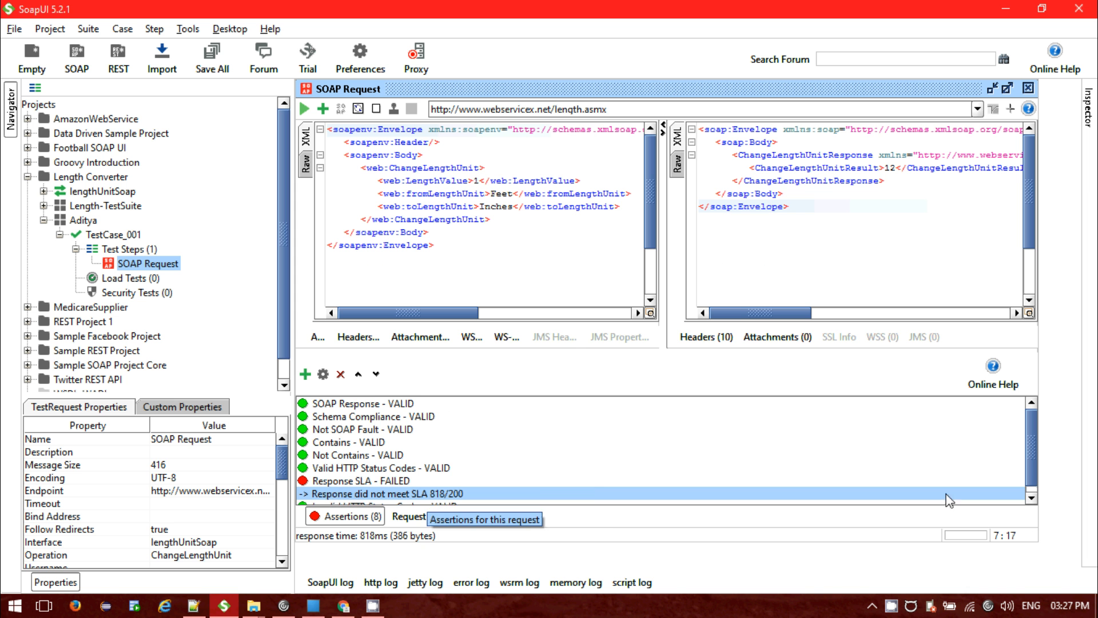
click(1031, 497)
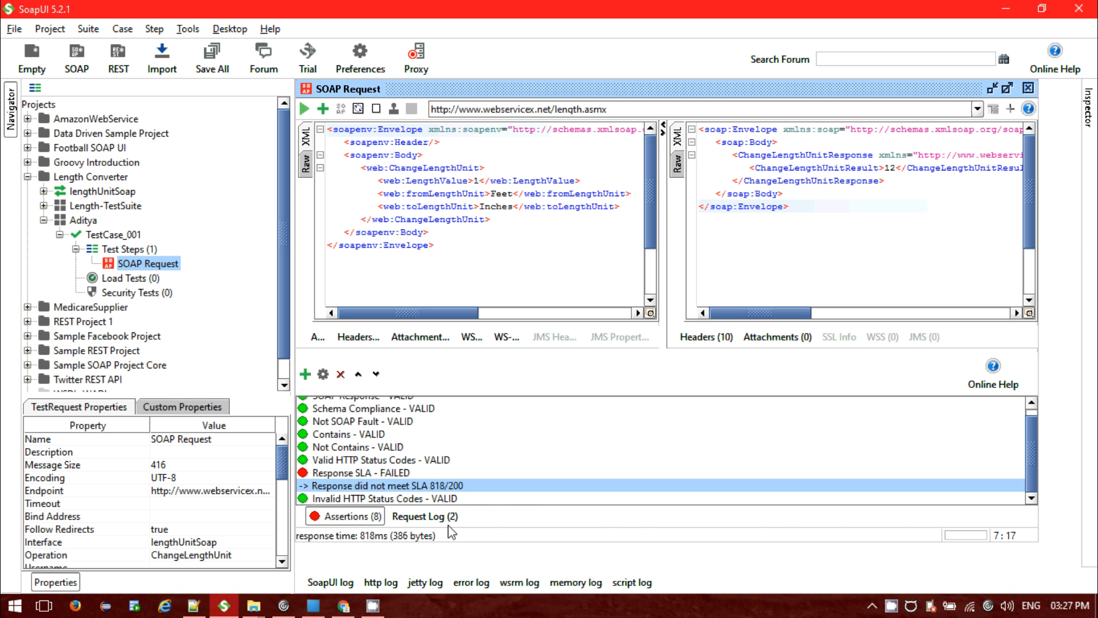
- Submit the SOAP request again with the SoapUI log displayed to check the response time, and return to the assertions list
click(330, 581)
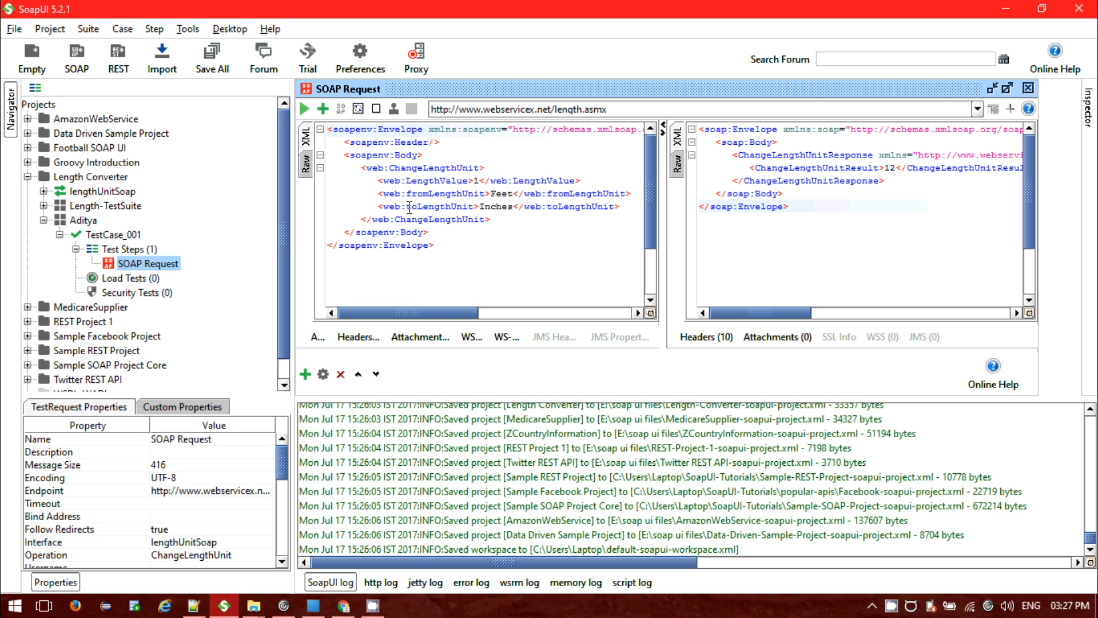
click(305, 109)
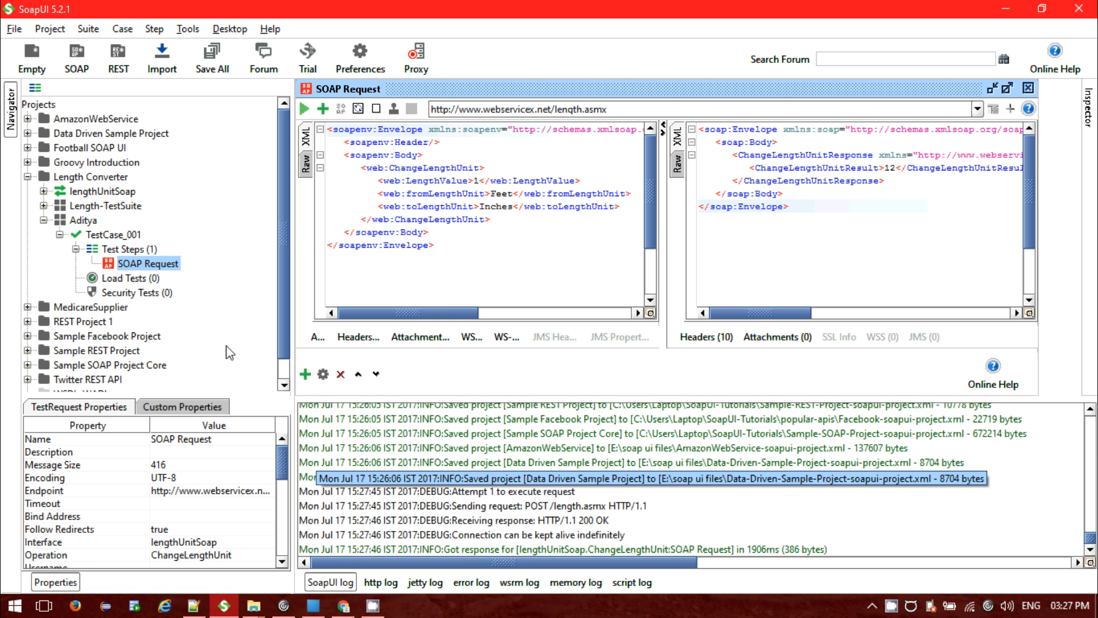
click(325, 582)
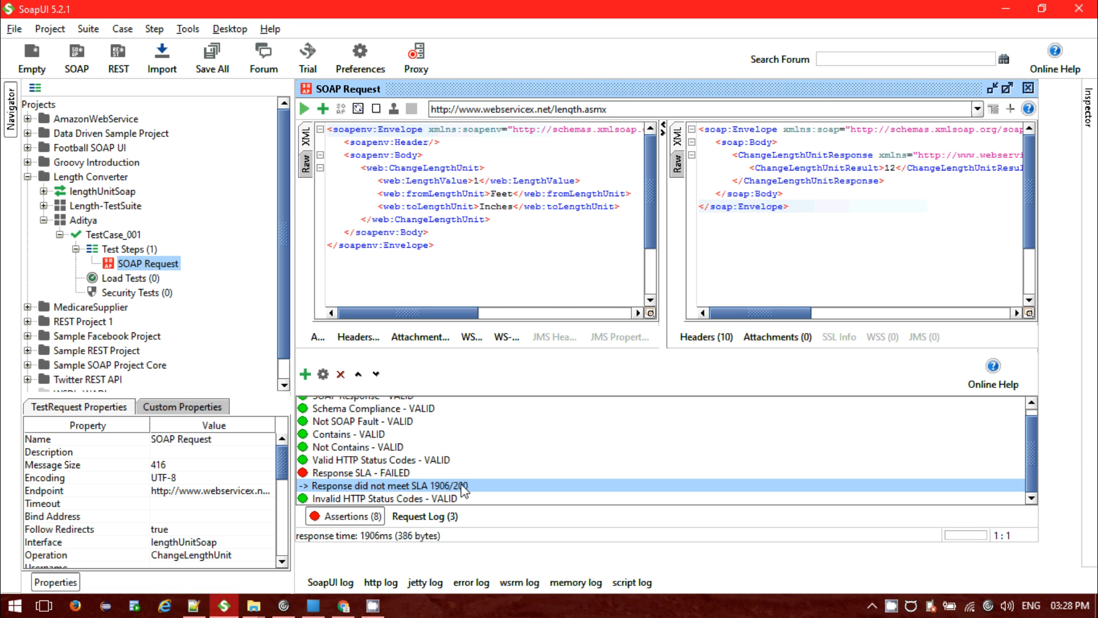
- Set the Response SLA assertion's maximum response time to 2000 ms, and resubmit the request to recheck the assertions
double_click(390, 474)
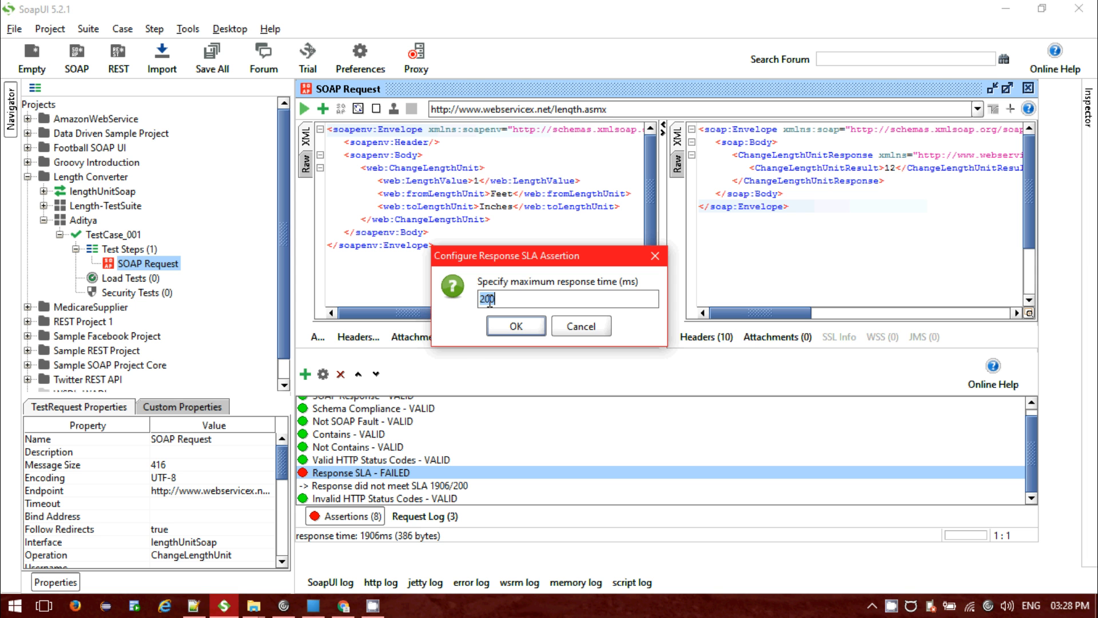
click(496, 298)
text(0)
click(503, 323)
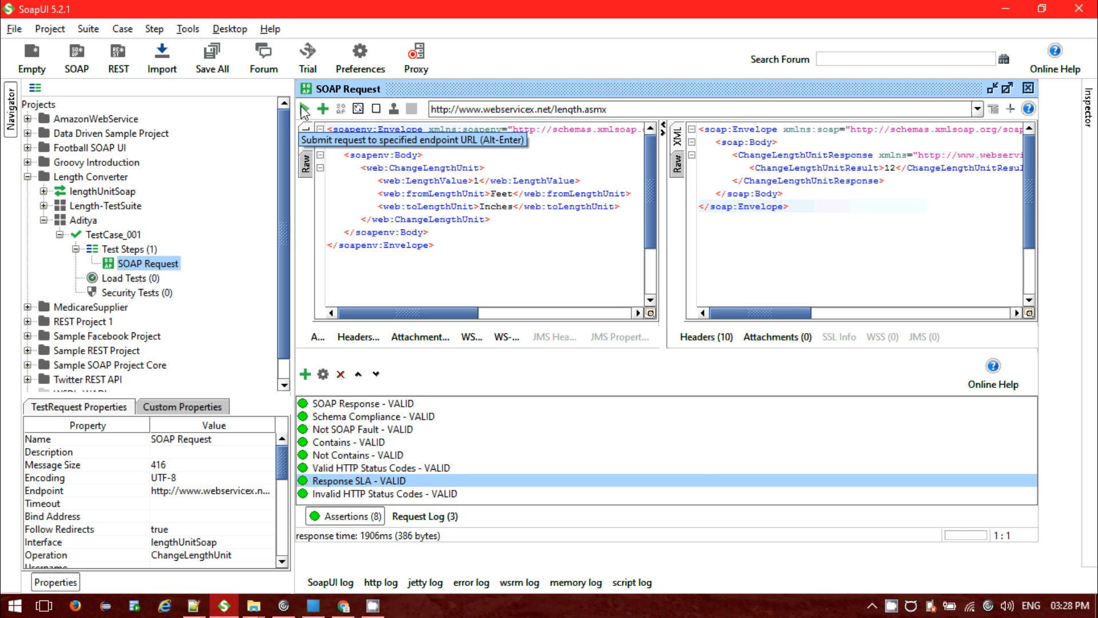
click(305, 110)
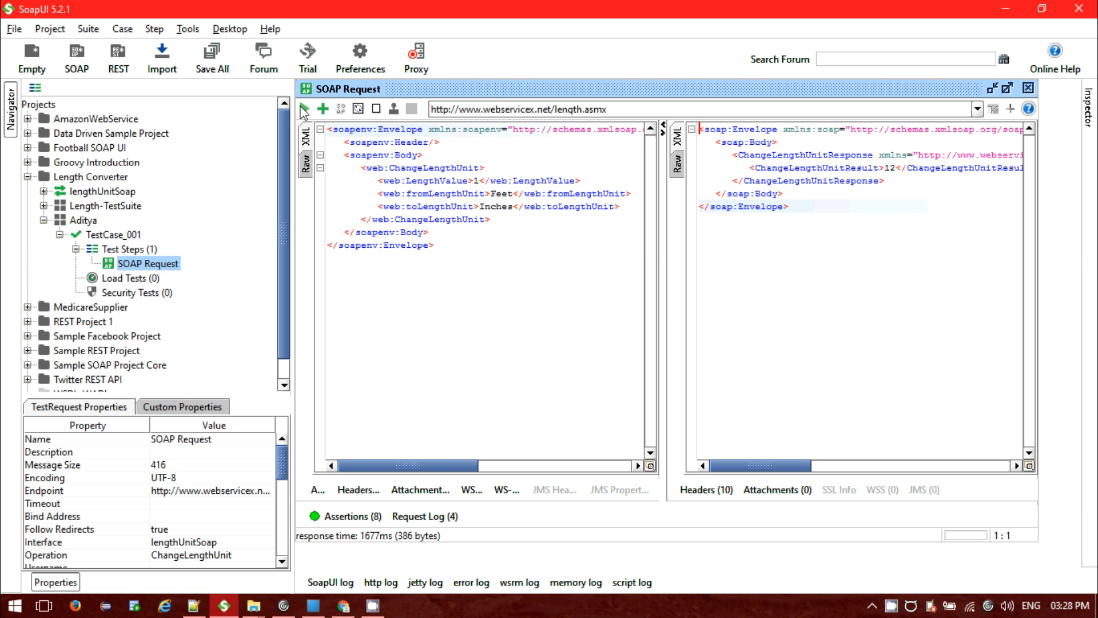
click(360, 518)
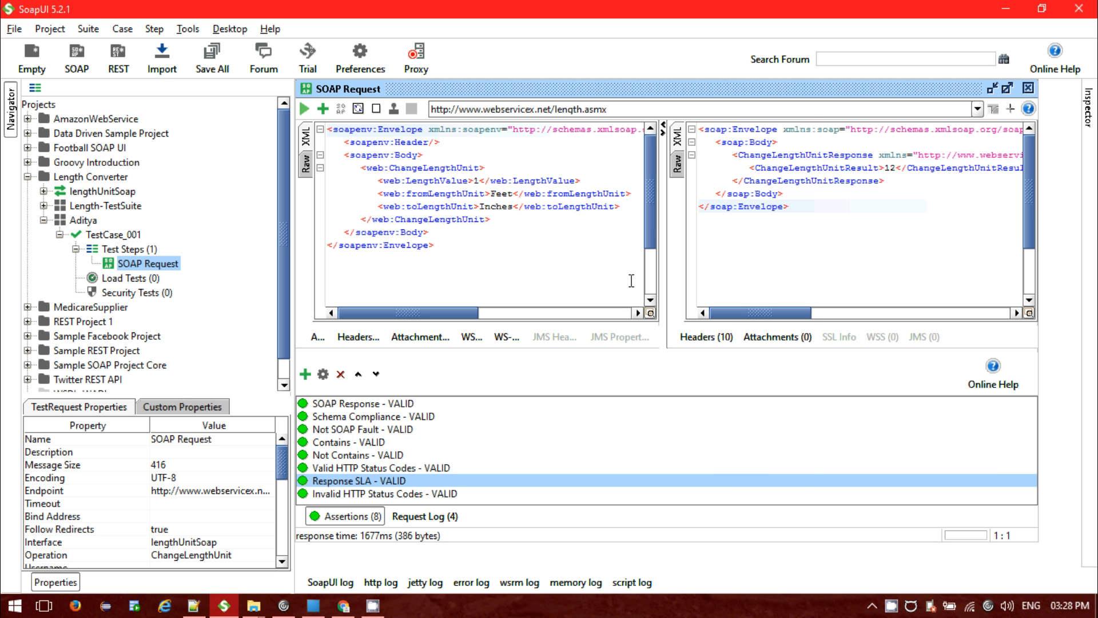
- Add a Sensitive Information Exposure assertion from the Security category to the SOAP request
click(304, 374)
click(359, 301)
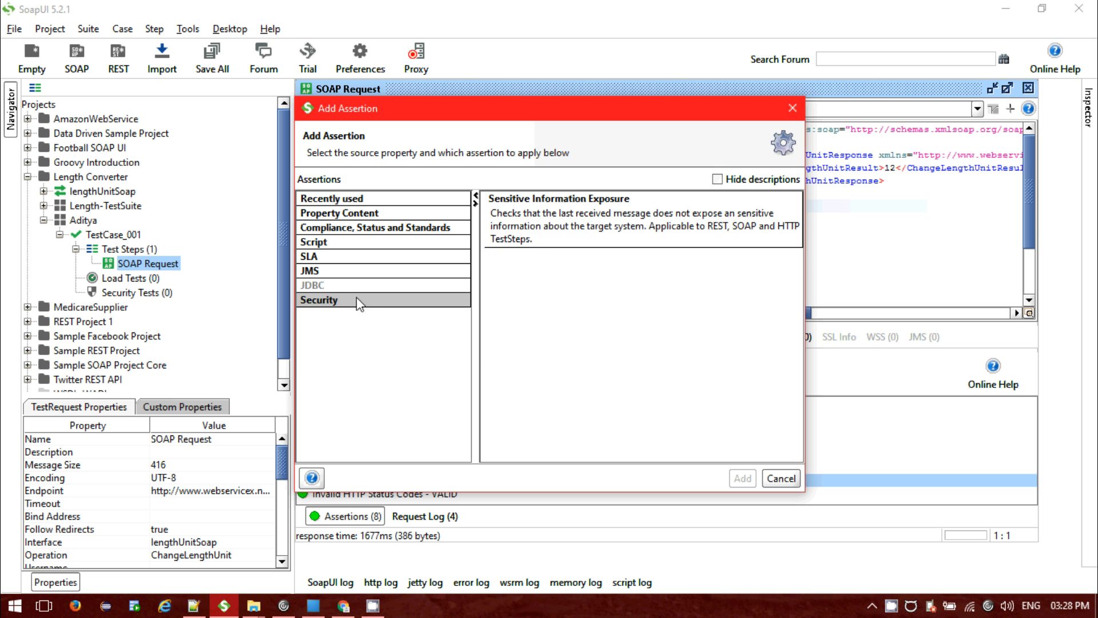
click(594, 202)
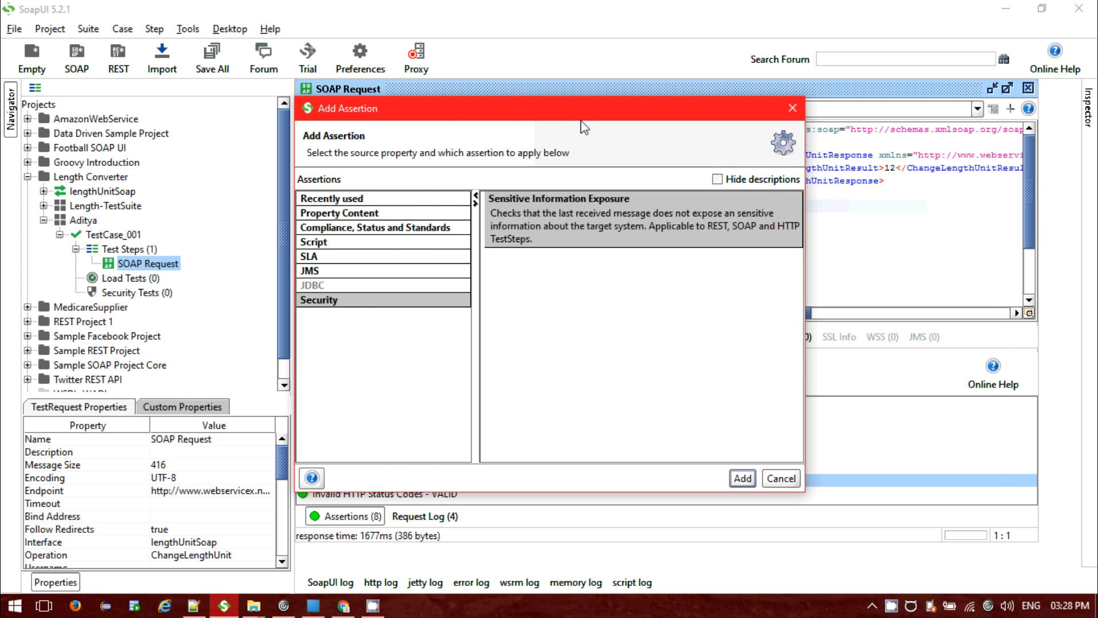
drag(568, 103, 672, 180)
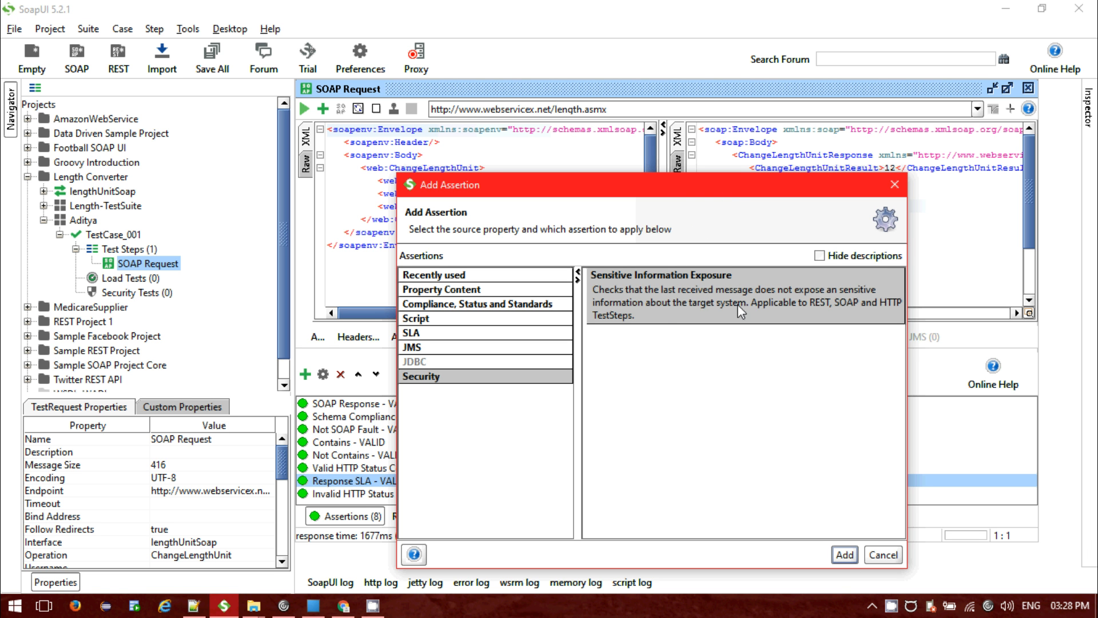
click(845, 554)
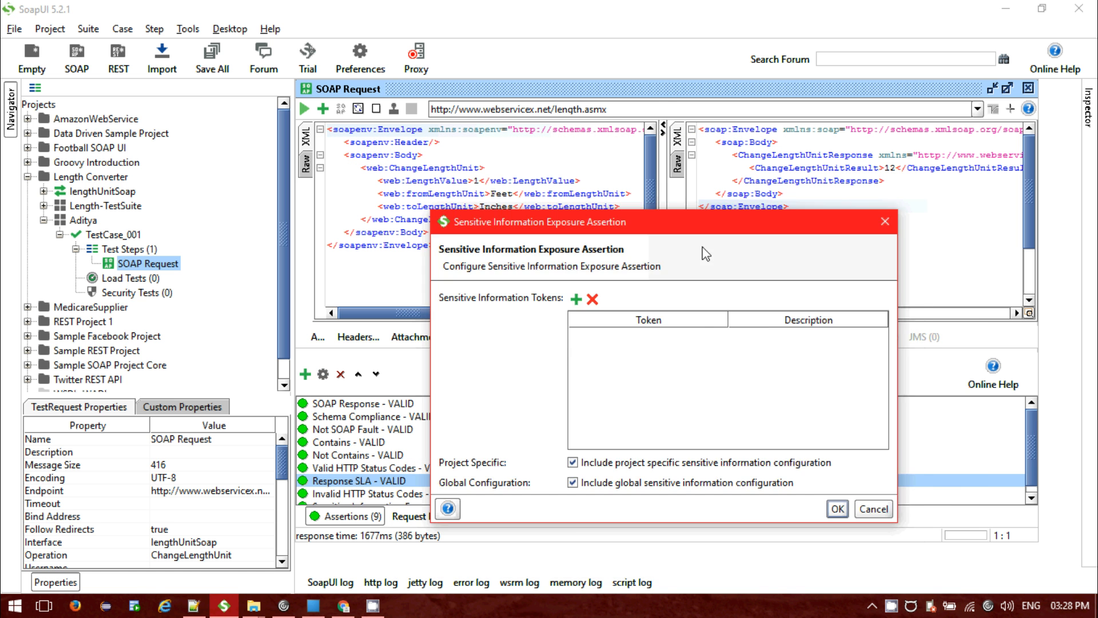
- Create a sensitive information token consisting of ChangeLength followed by a person's first name
click(639, 364)
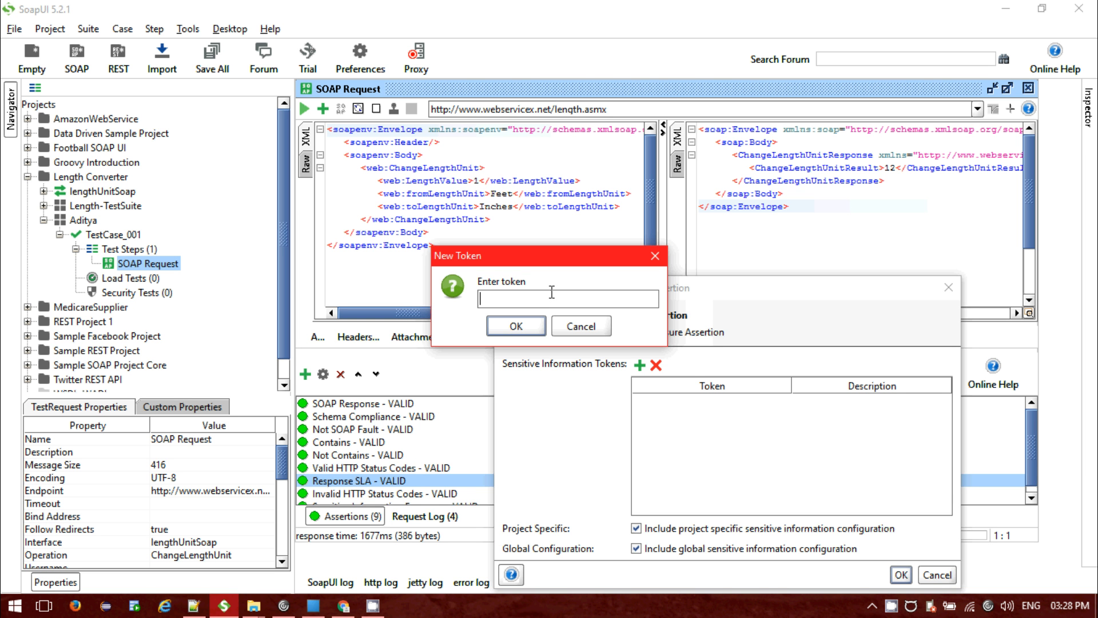
text(CHan)
key(BackSpace)
key(BackSpace)
key(BackSpace)
text(hangeLengthAditya)
click(516, 327)
- Enter the person's first name as the new token's description, and apply the Sensitive Information Exposure assertion
text((?s).*(\d+).*)
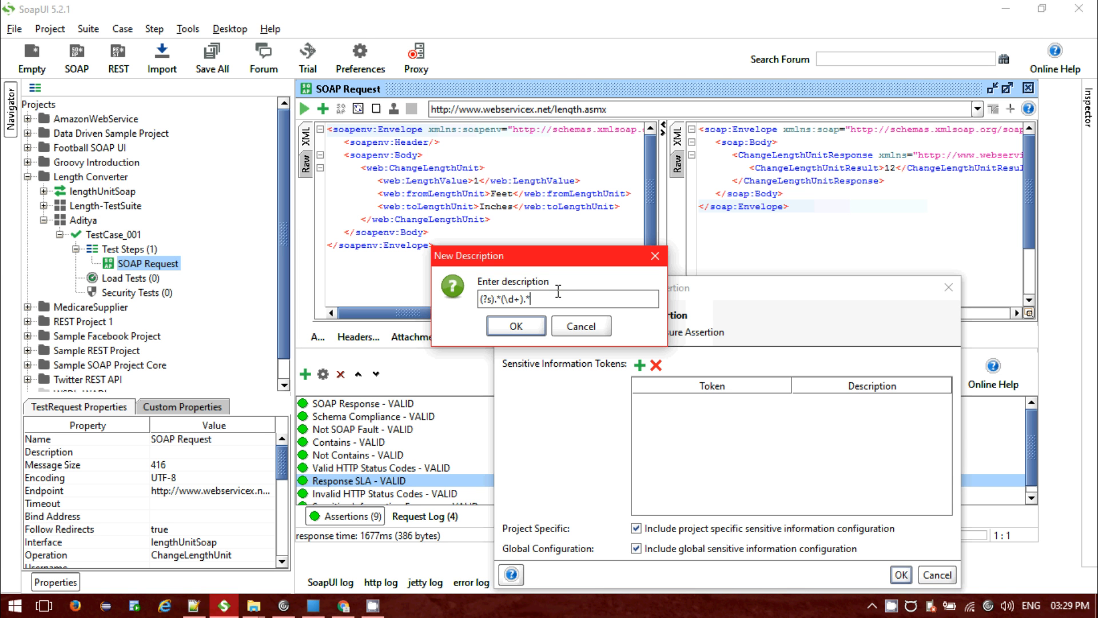
key(ctrl+a)
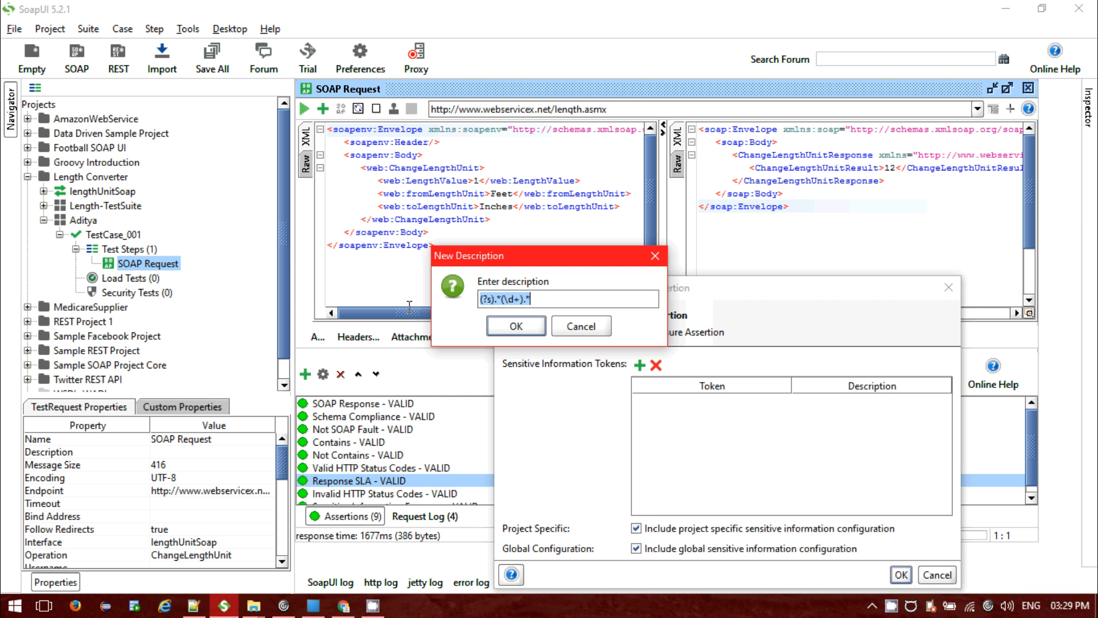
text(Adigtya)
key(BackSpace)
key(BackSpace)
key(BackSpace)
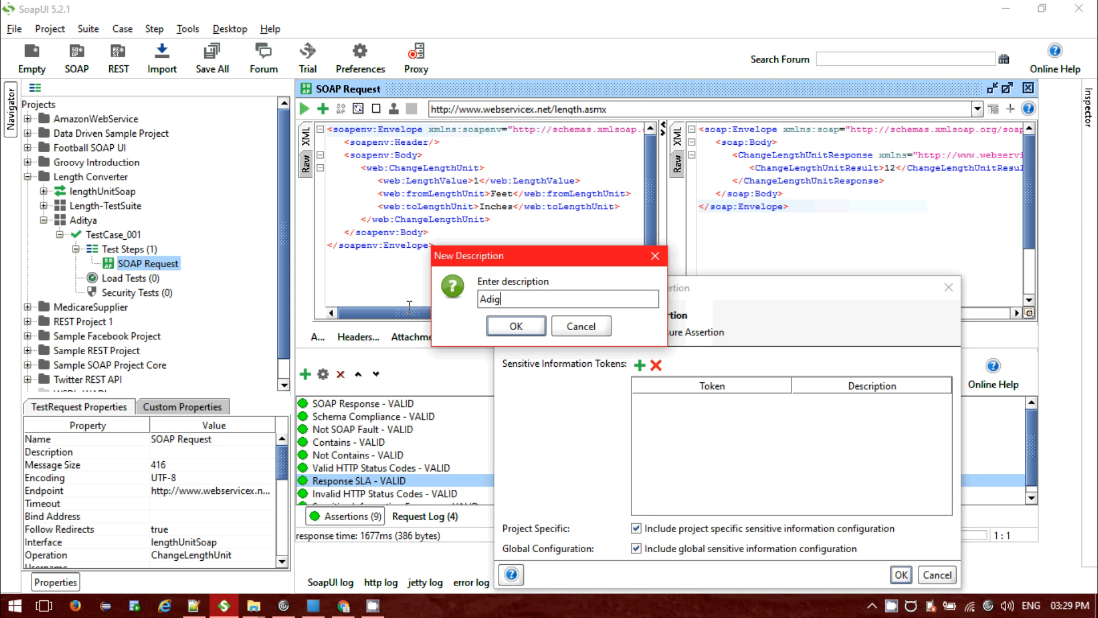
text(ya)
click(506, 325)
click(901, 575)
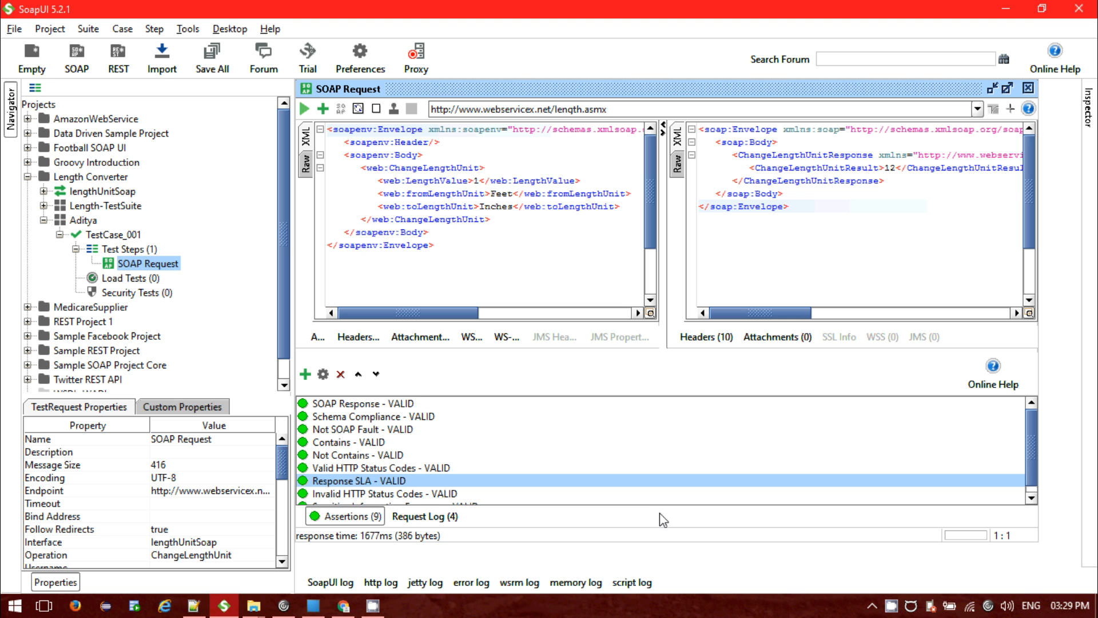
- Reopen the Sensitive Information Exposure assertion's settings and exclude the global sensitive information configuration
drag(1033, 426, 1032, 475)
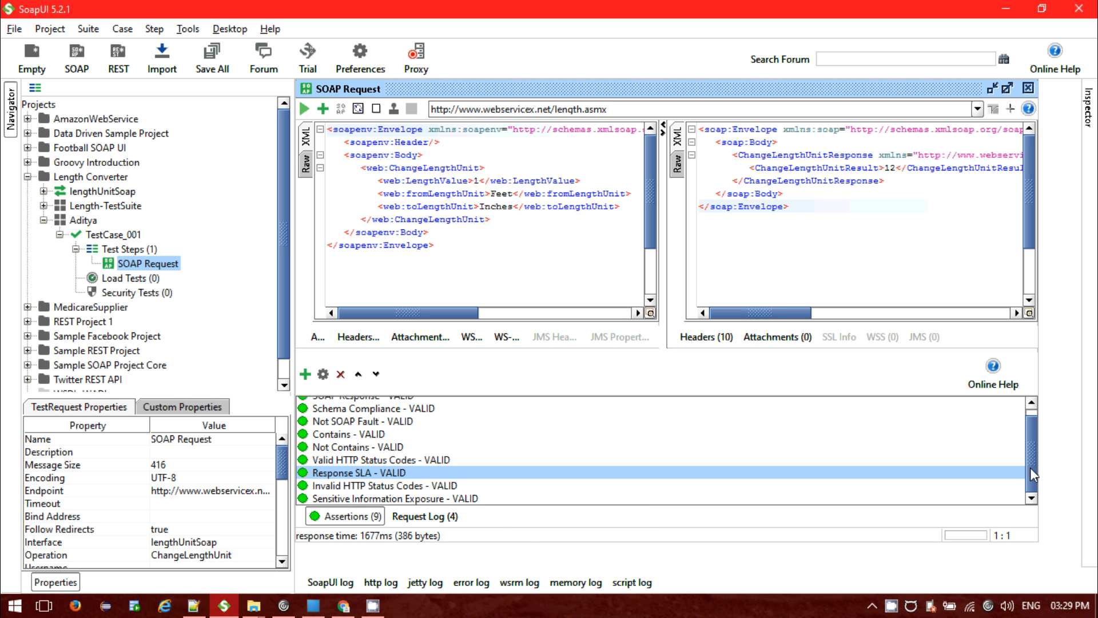
double_click(464, 498)
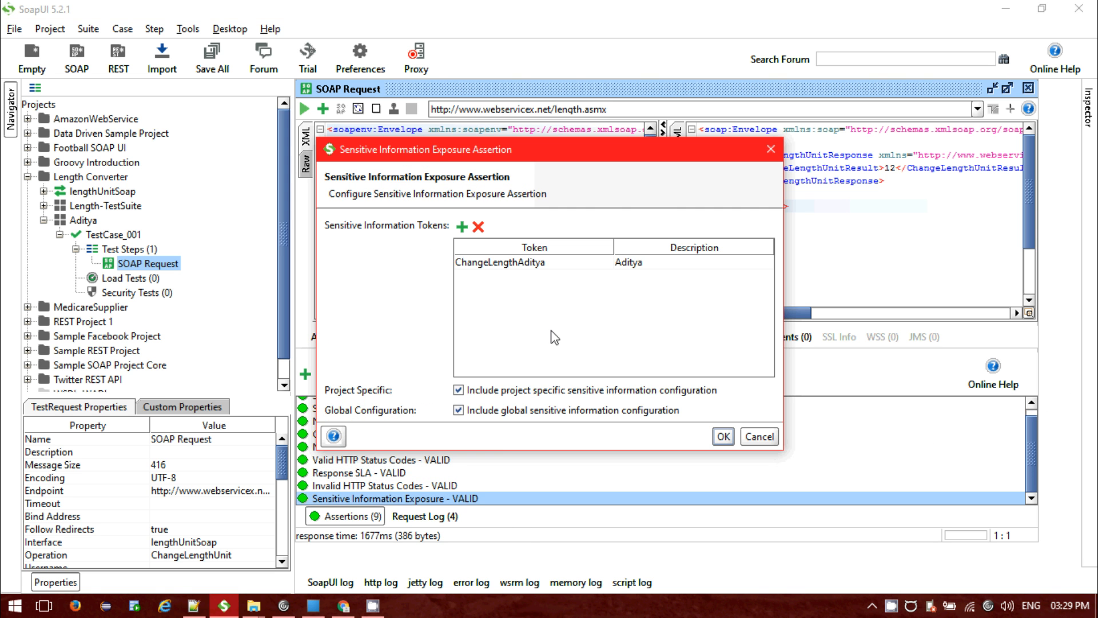
click(459, 412)
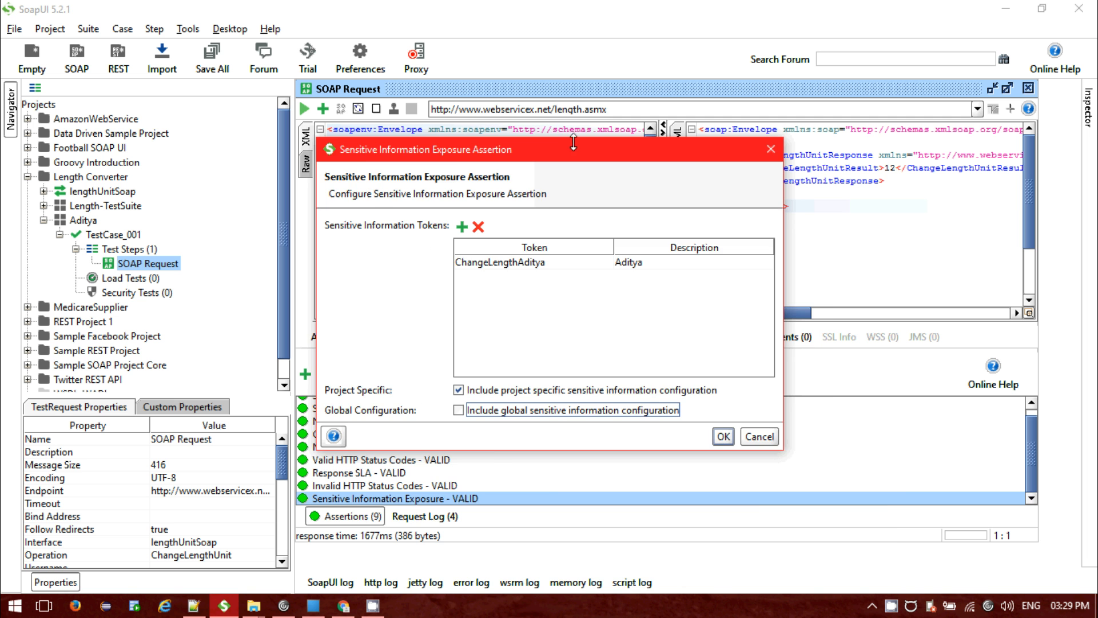
- Change the sensitive information token to ChangeLengthUnitResult, matching the element name in the response
drag(580, 158, 682, 338)
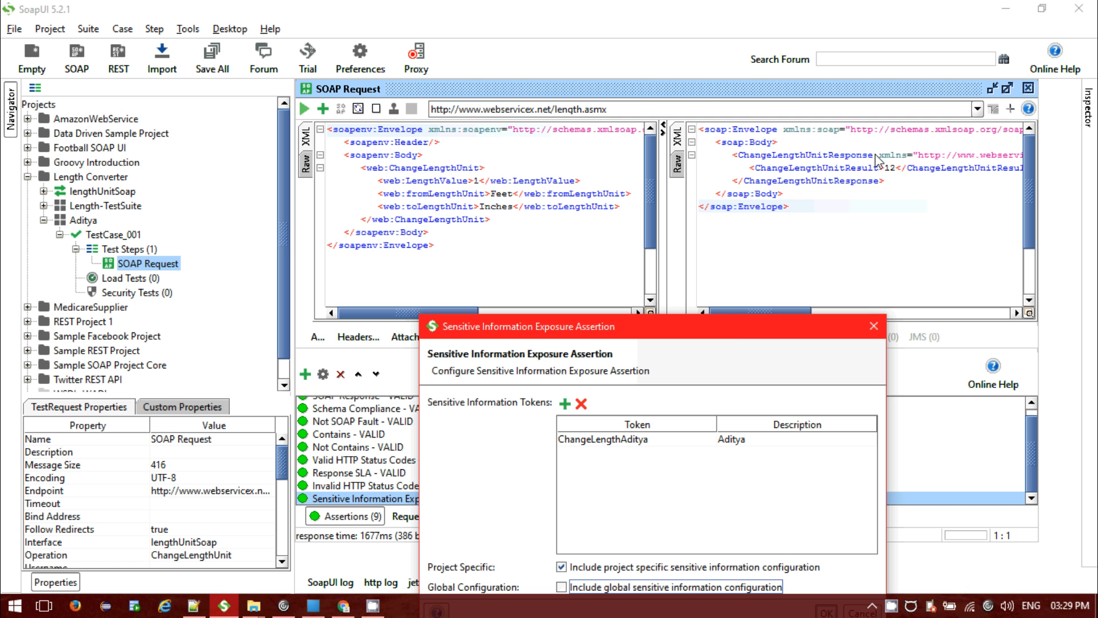
double_click(657, 437)
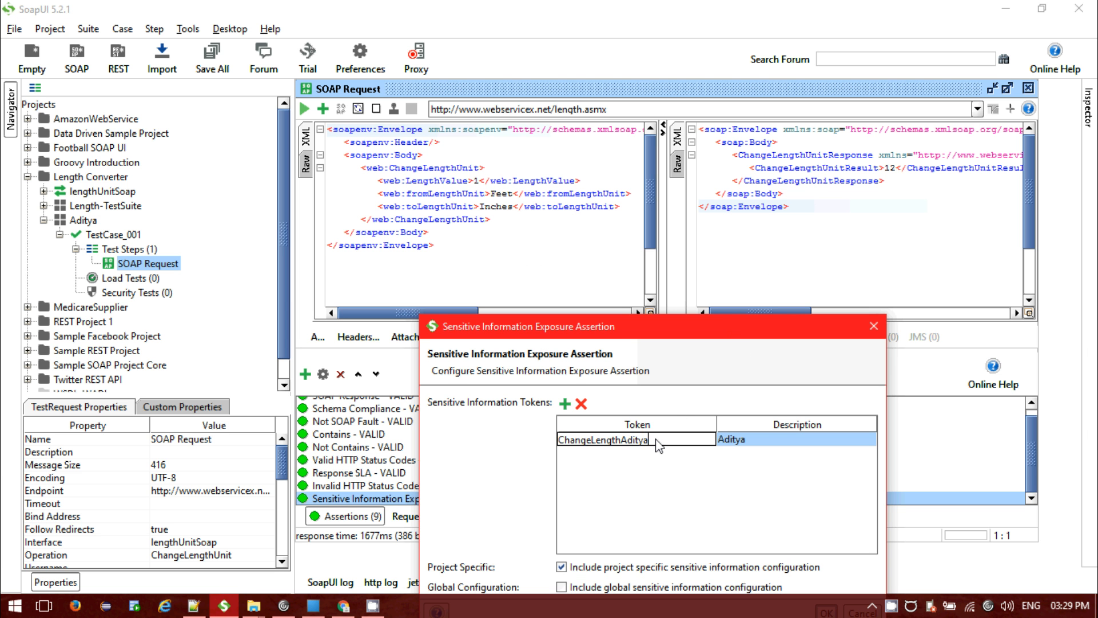
key(BackSpace)
key(BackSpace)
key(BackSpace)
key(BackSpace)
key(BackSpace)
key(BackSpace)
text(UntResult)
click(633, 440)
text(i)
- Set the ChangeLengthUnitResult token's description to 12, apply the settings, and review the assertion's result
double_click(750, 444)
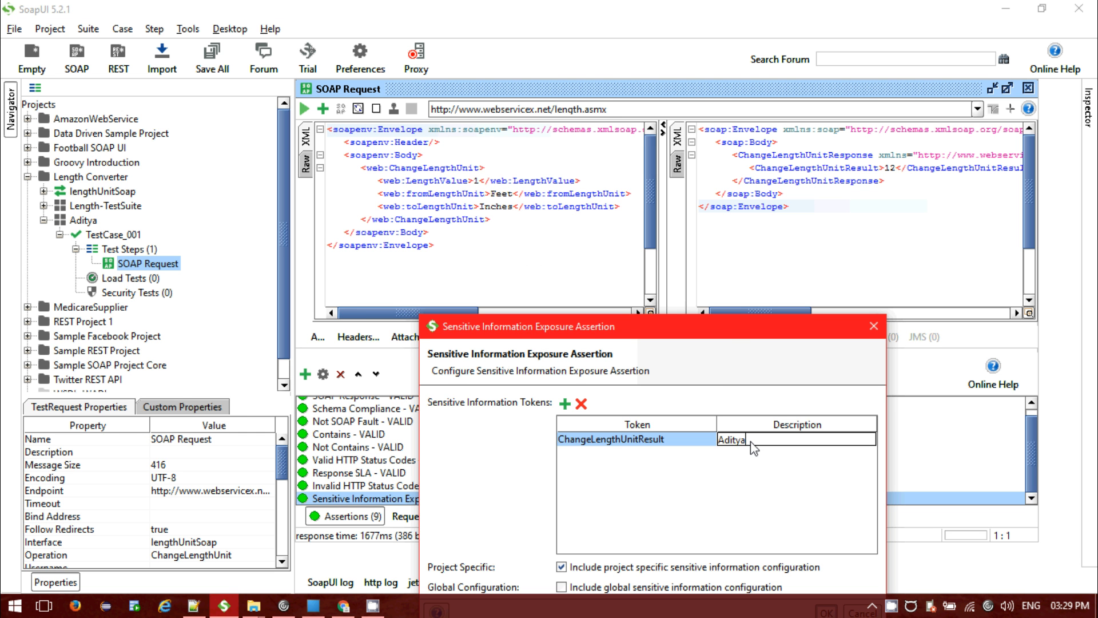
key(BackSpace)
key(BackSpace)
key(BackSpace)
key(BackSpace)
key(BackSpace)
text(1)
drag(727, 322, 647, 74)
click(748, 359)
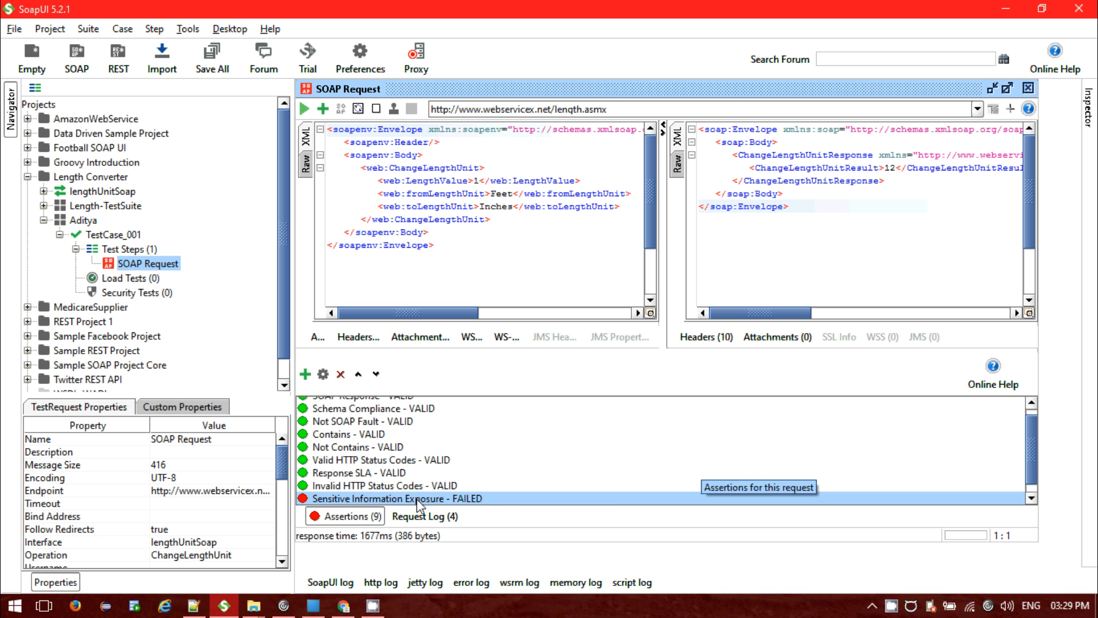
click(1031, 498)
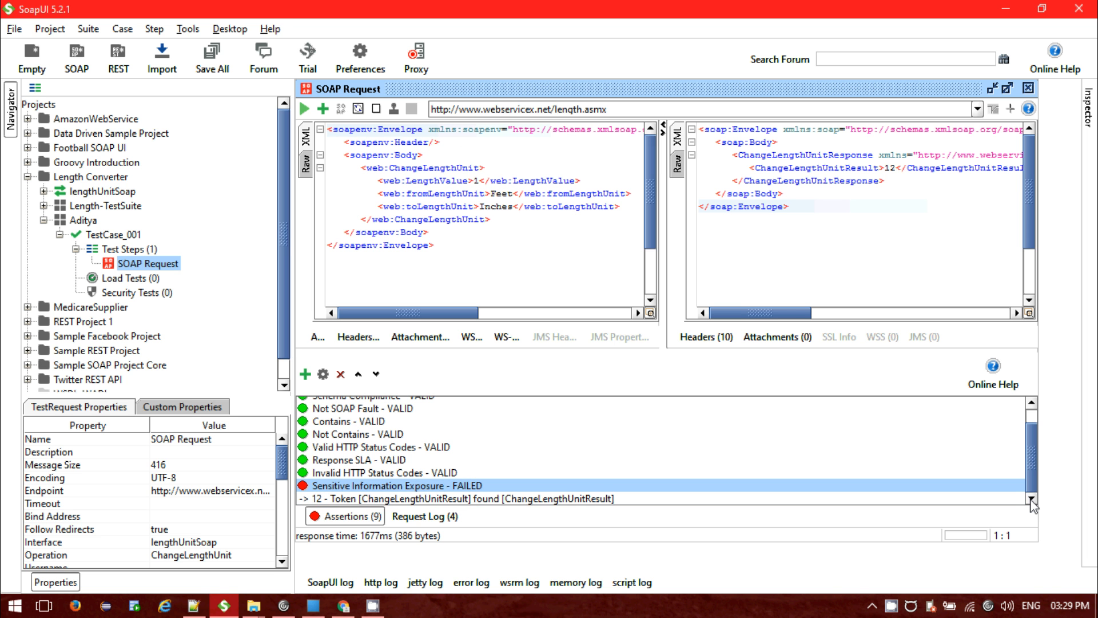
- Reopen the Sensitive Information Exposure settings, try to remove the ChangeLengthUnitResult token, and cancel the dialog
double_click(366, 486)
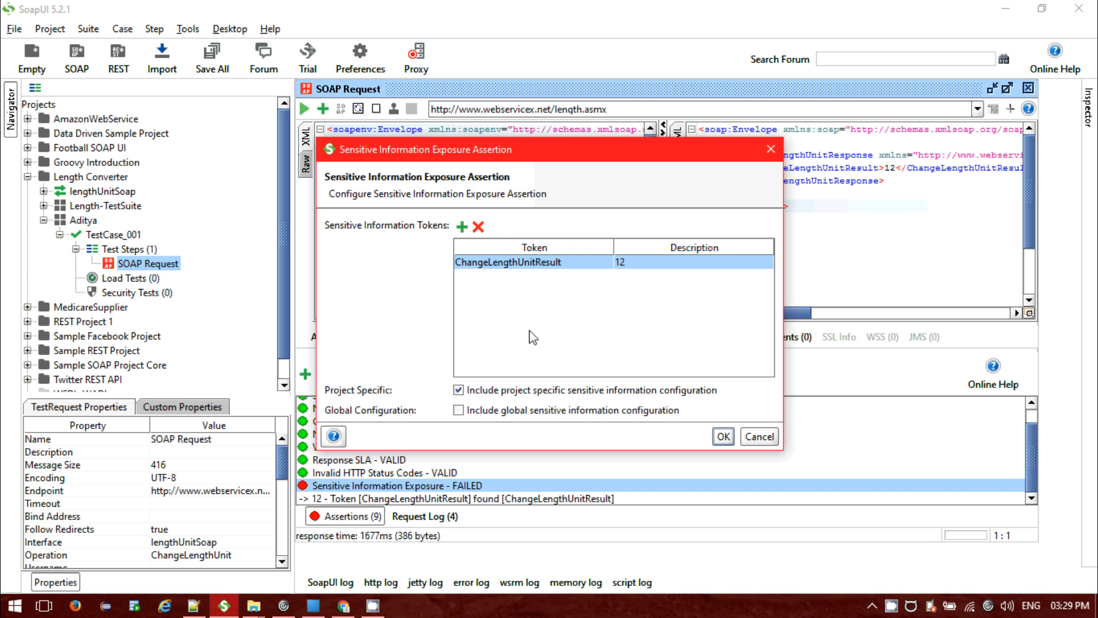
click(480, 227)
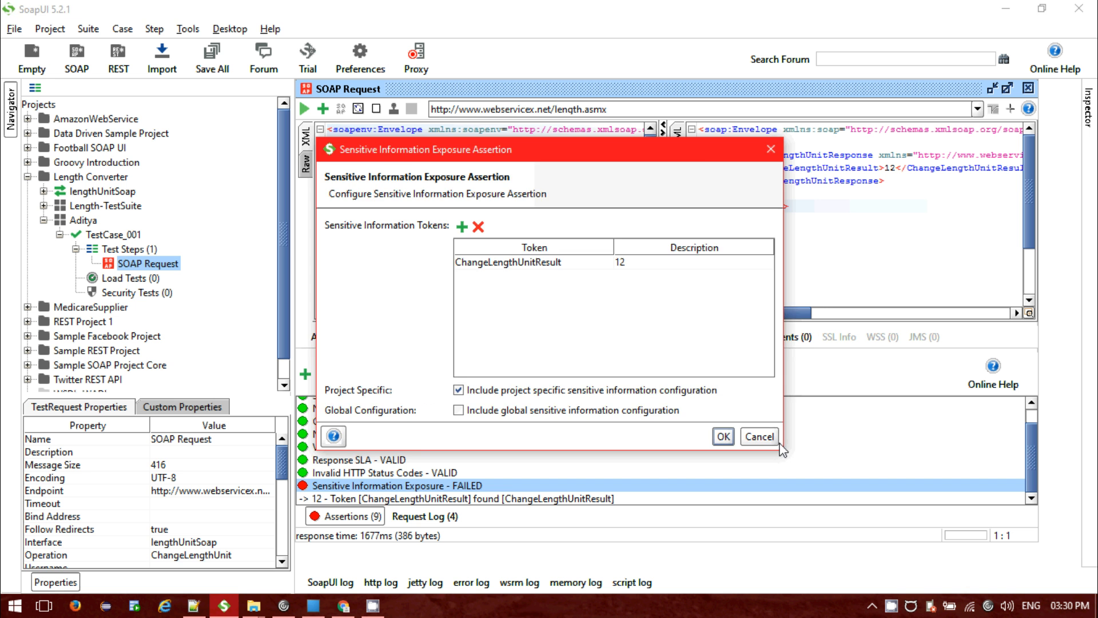
click(759, 437)
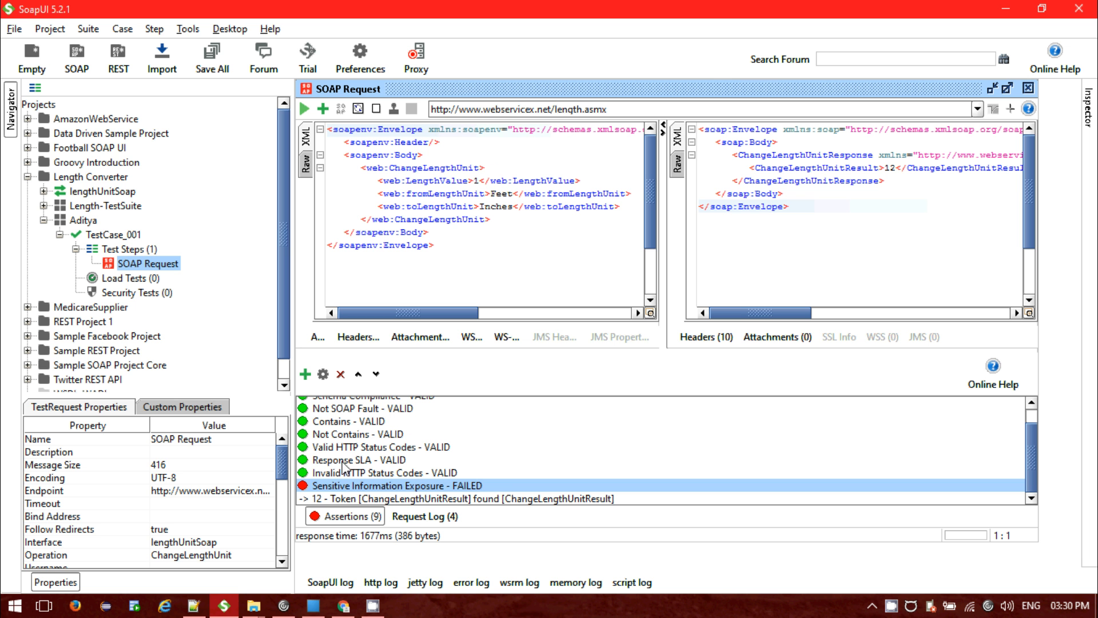
- Remove the Sensitive Information Exposure assertion from the SOAP Request test step
right_click(323, 483)
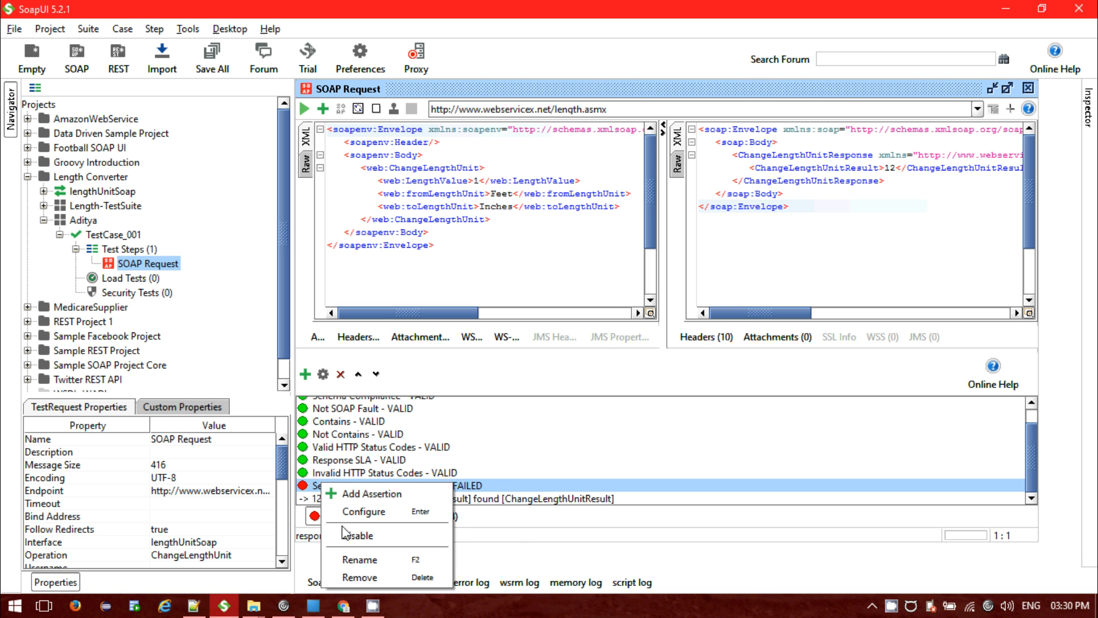
click(359, 577)
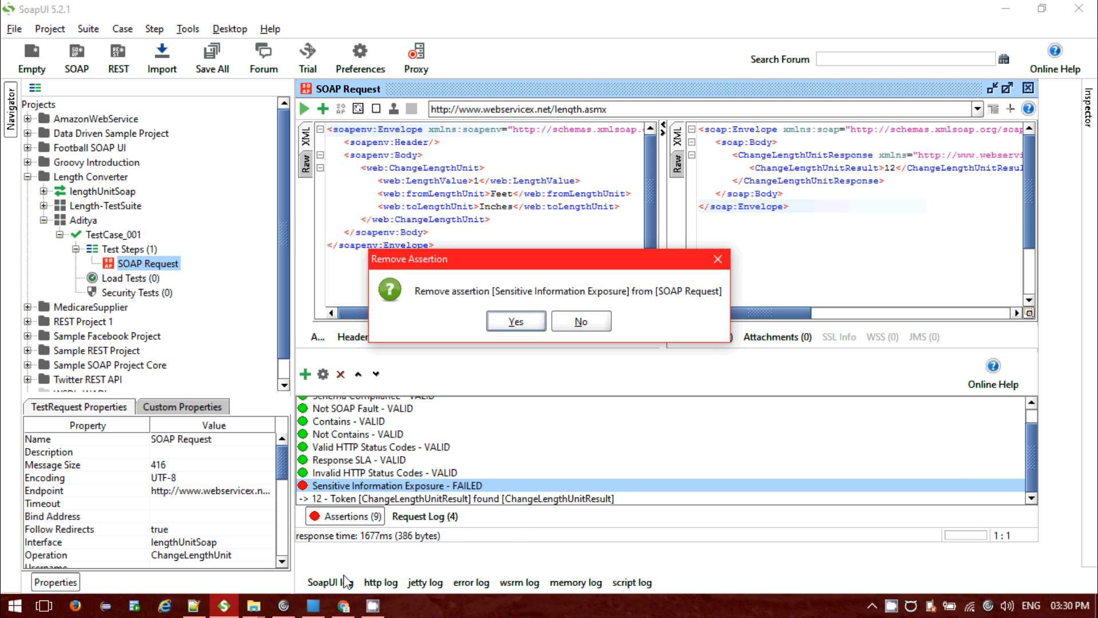
click(536, 320)
click(350, 514)
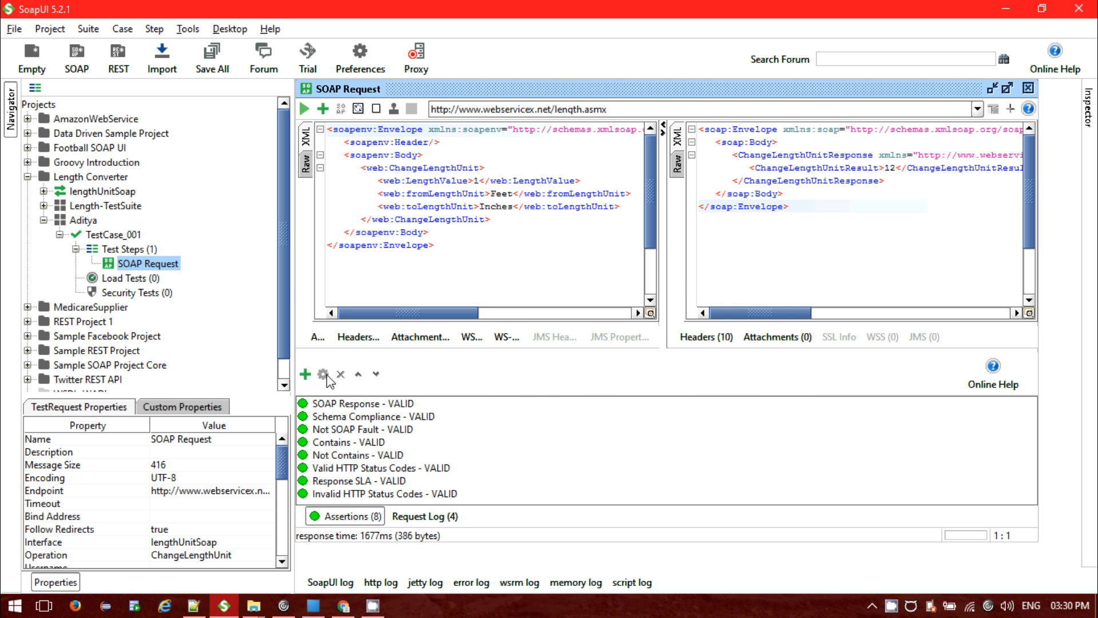
- Start adding another assertion, review the Property Content options including XPath Match and XQuery Match, and select Script Assertion
click(306, 374)
click(394, 215)
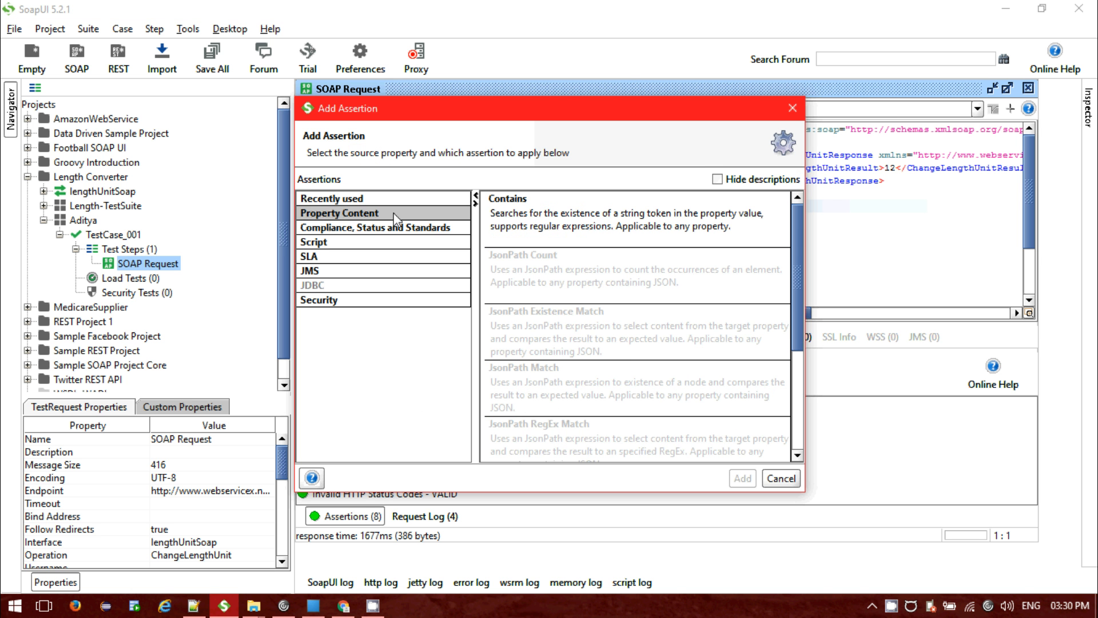
click(405, 225)
click(403, 213)
scroll(795, 266, down, 5)
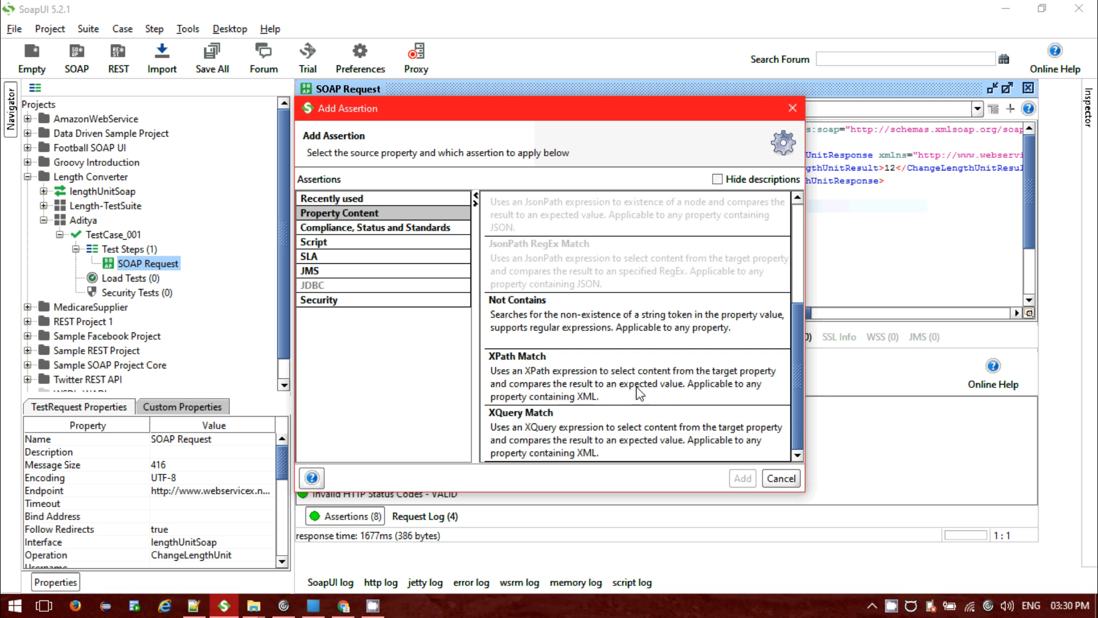
click(609, 420)
click(341, 243)
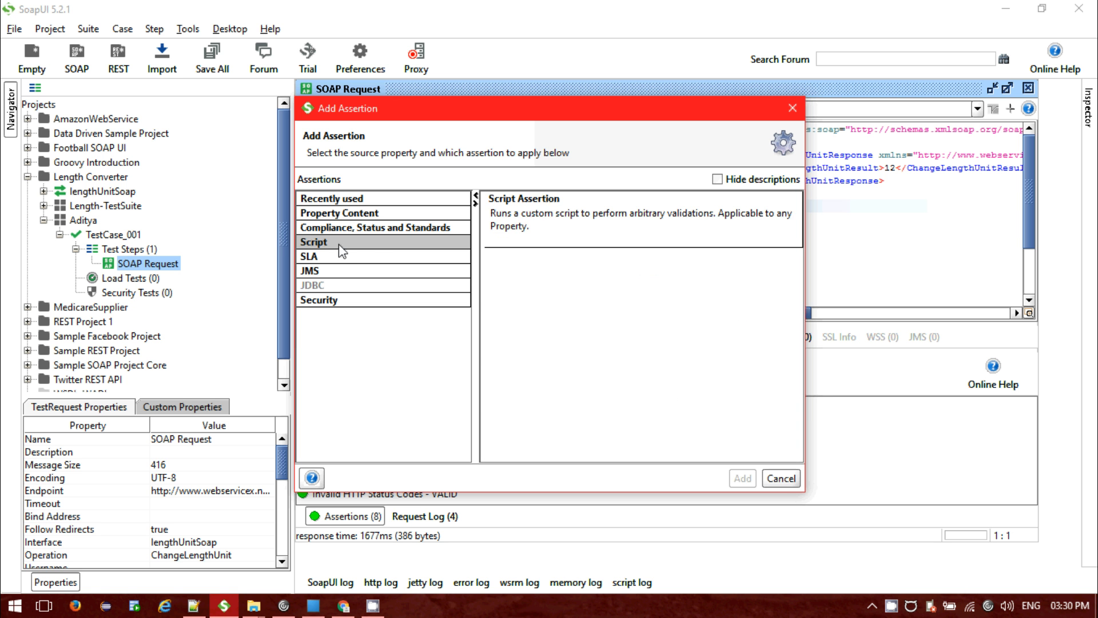
click(568, 208)
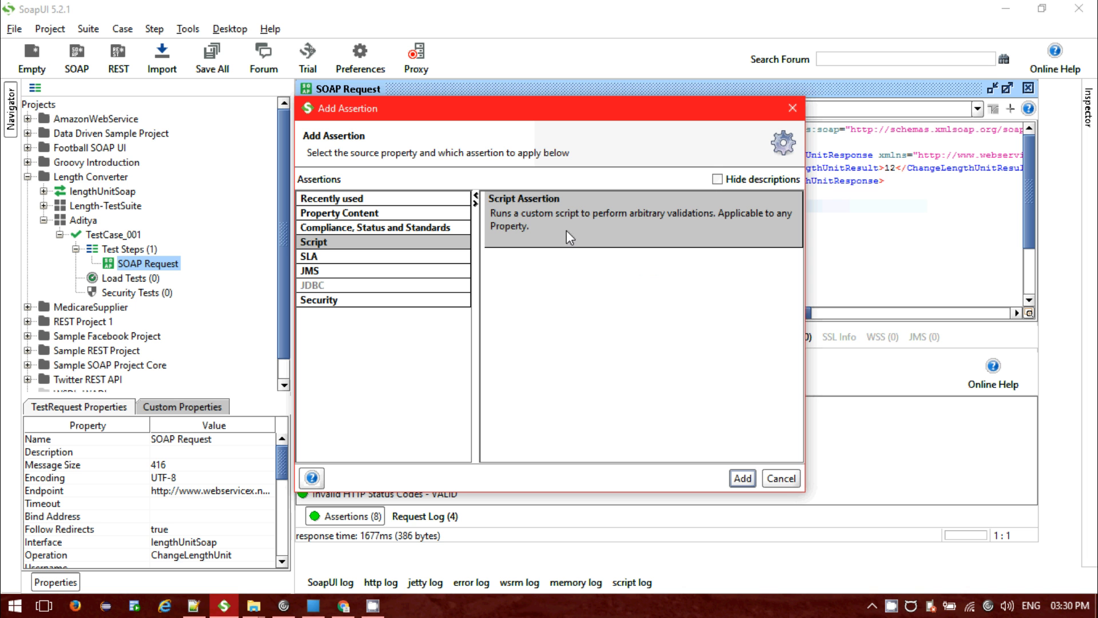